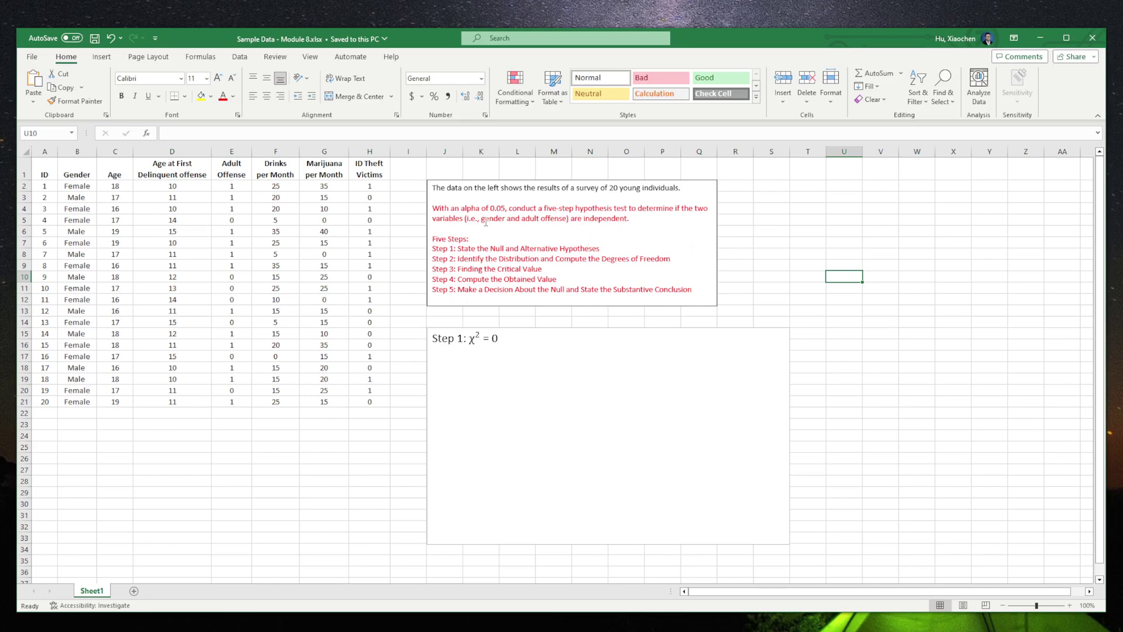
pyautogui.moveTo(482, 218); pyautogui.dragTo(552, 220)
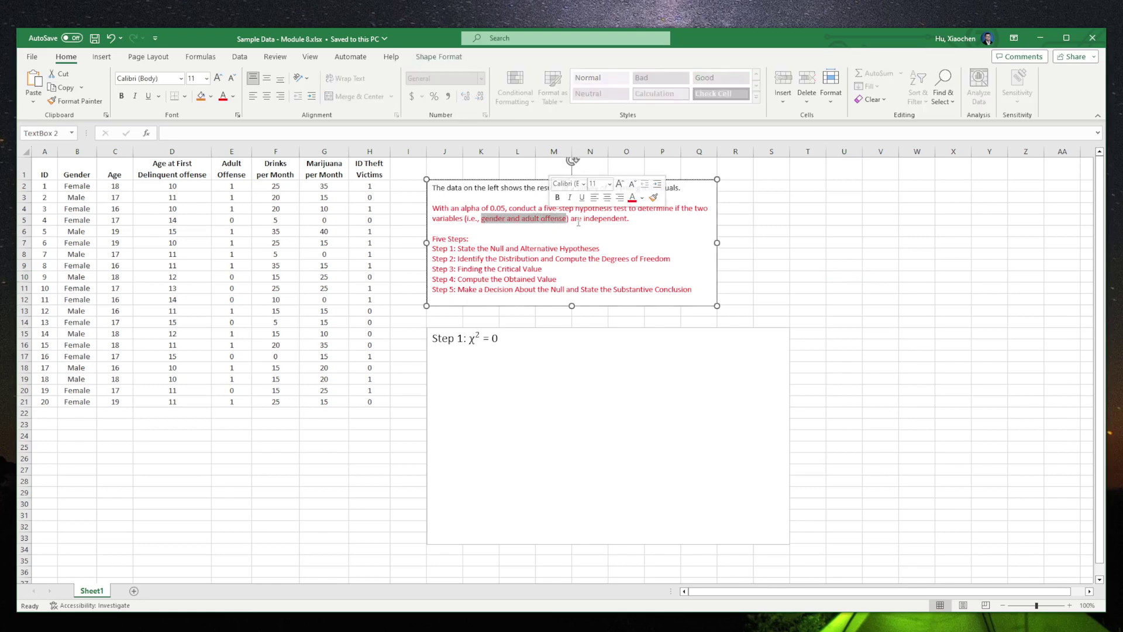
pyautogui.click(655, 219)
pyautogui.click(773, 220)
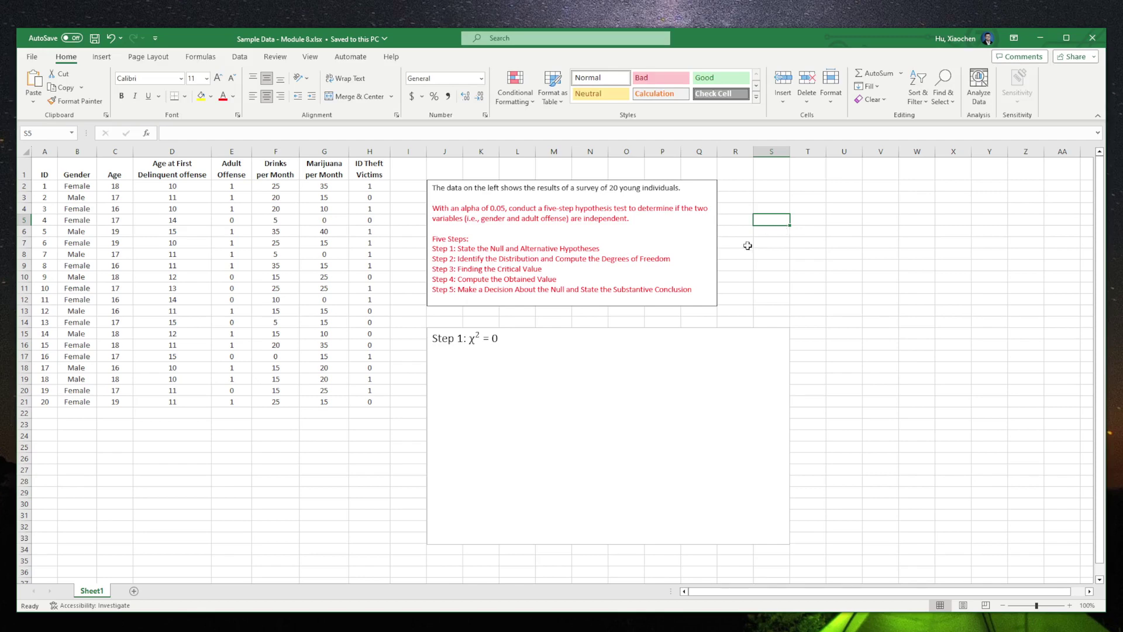
# Label the Step 1 hypothesis as the null by inserting "Ho:" before χ² = 0 in the answer text box
pyautogui.click(473, 341)
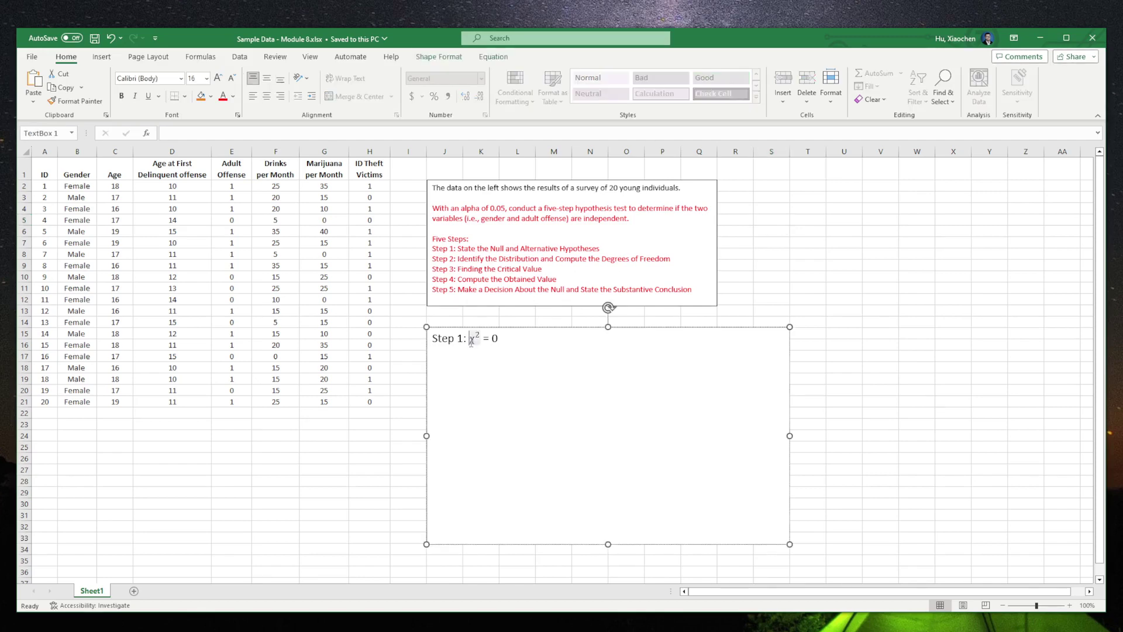
pyautogui.write('H')
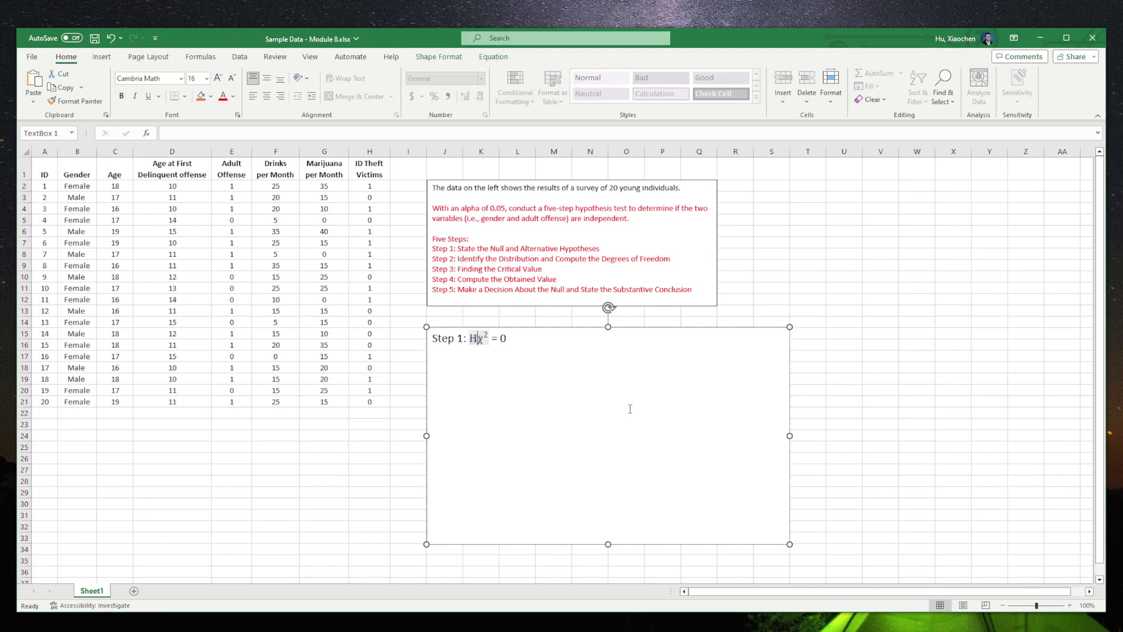
pyautogui.write('o :')
pyautogui.press('Right')
pyautogui.press('Right')
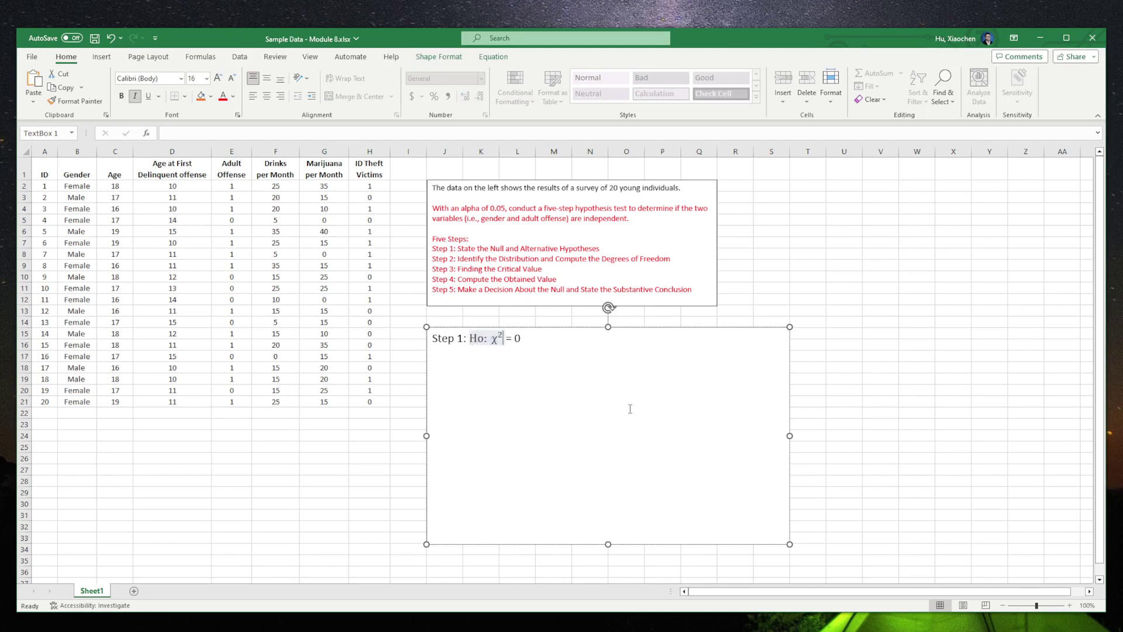
pyautogui.press('Right')
pyautogui.press('Right')
pyautogui.press('Right')
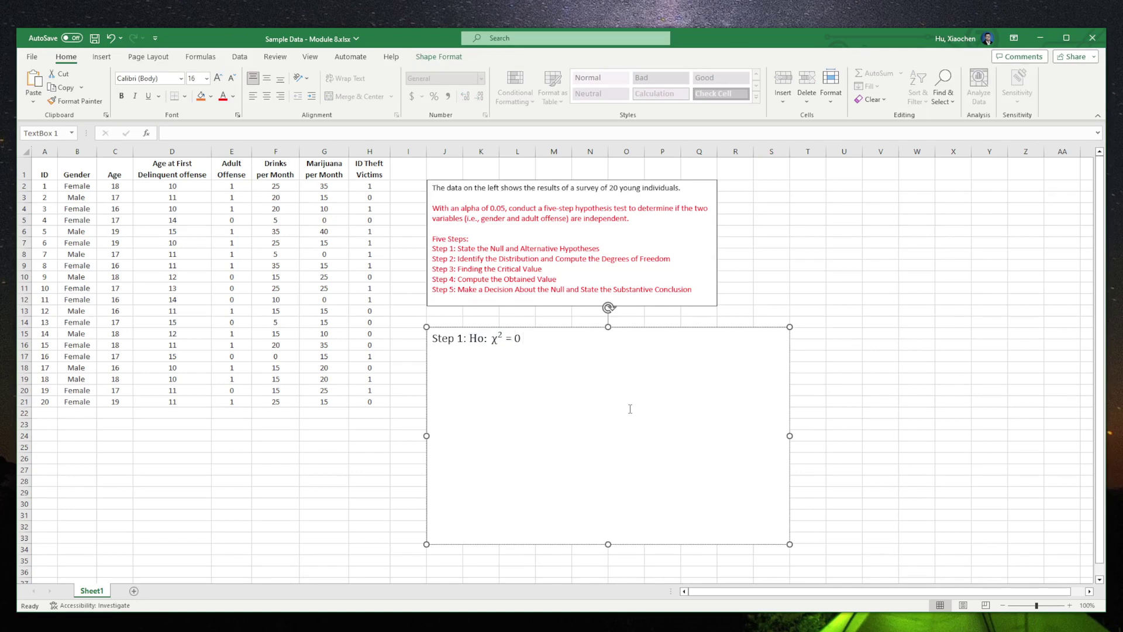
# Add the alternative hypothesis "| H1: χ² > 0" after the null hypothesis, with the pasted expression at font size 16
pyautogui.write('|')
pyautogui.write('H1:')
pyautogui.write('χ2 = 0')
pyautogui.moveTo(583, 339); pyautogui.dragTo(556, 339)
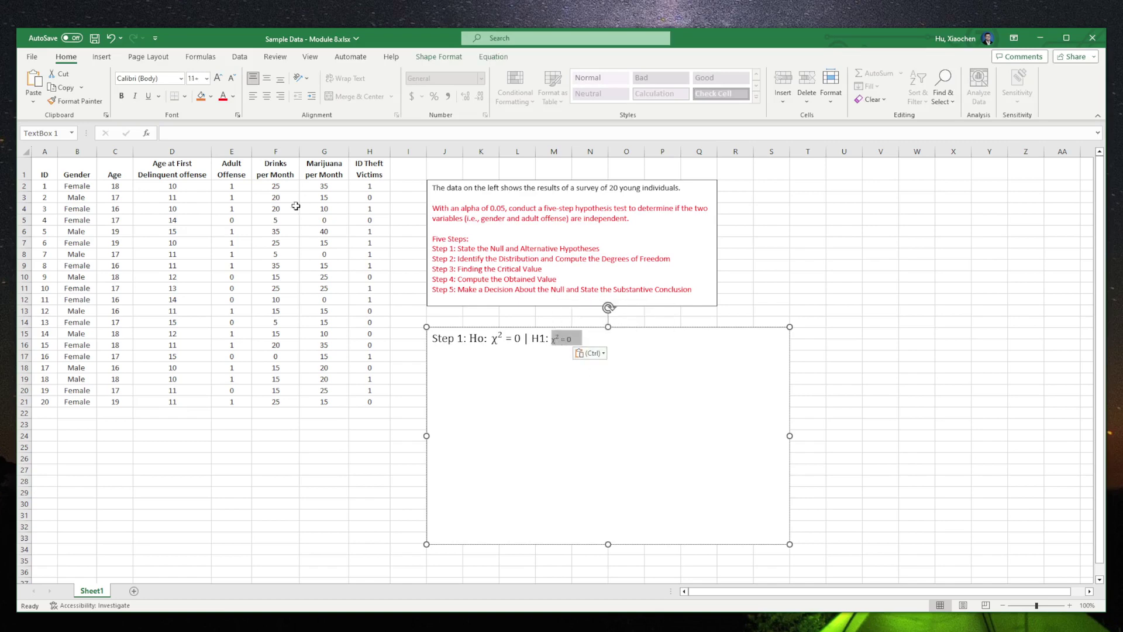
pyautogui.click(207, 77)
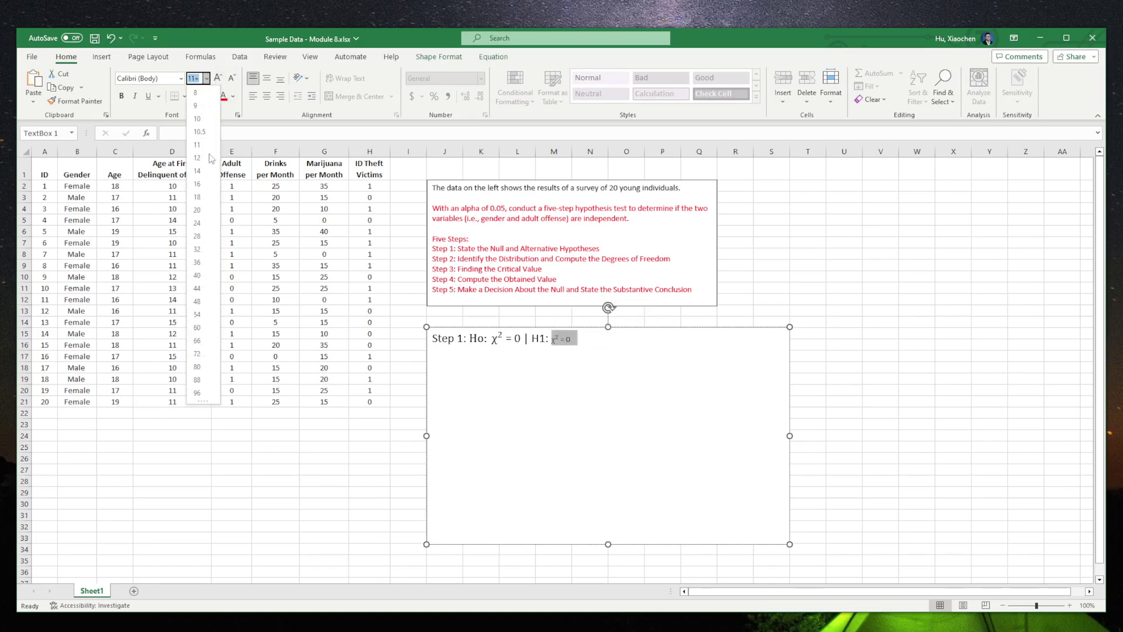
pyautogui.click(198, 183)
pyautogui.click(615, 345)
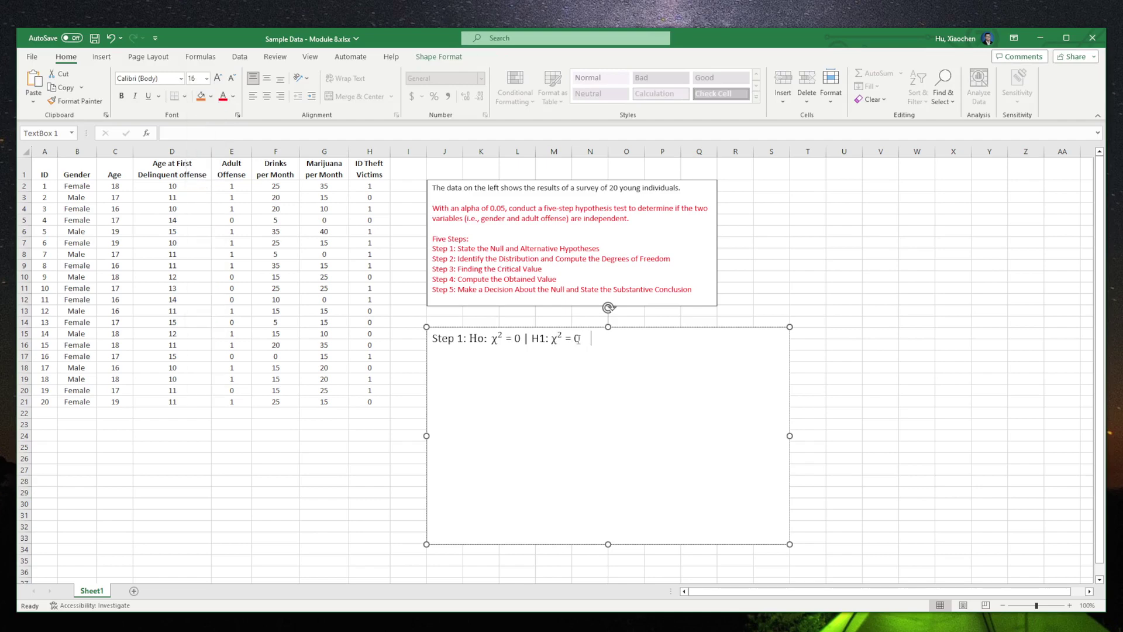
pyautogui.write('>')
# Add a second line to the answer text box reading "Step 2: chi-square distribution; df ="
pyautogui.click(631, 350)
pyautogui.write('Step 2:')
pyautogui.write('chi-q')
pyautogui.press('BackSpace')
pyautogui.write('square distribution')
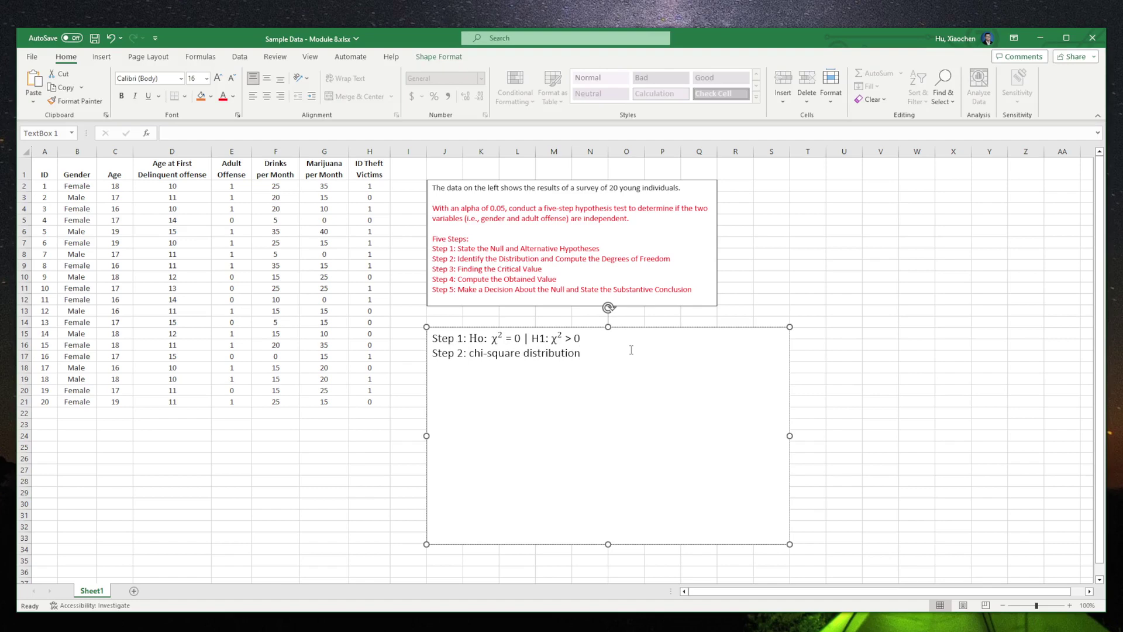
pyautogui.write(';  df')
pyautogui.write(' =')
# Start a "Step 3:" line and copy the χ² symbol from the alternative hypothesis into it
pyautogui.write('Step 3:')
pyautogui.moveTo(470, 339); pyautogui.dragTo(504, 342)
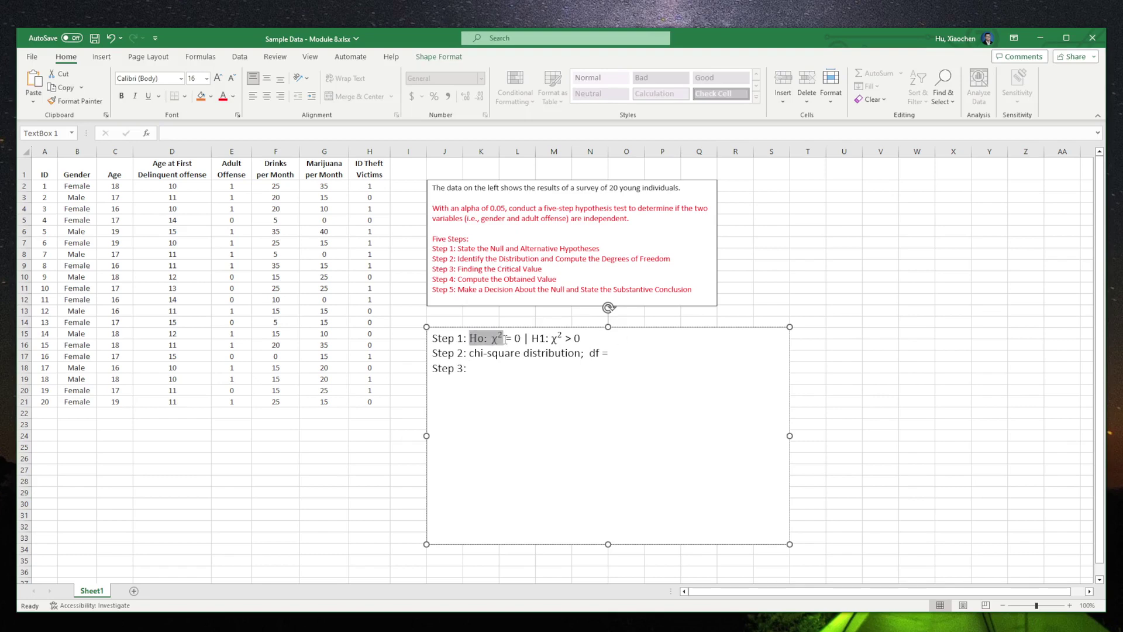
pyautogui.click(496, 339)
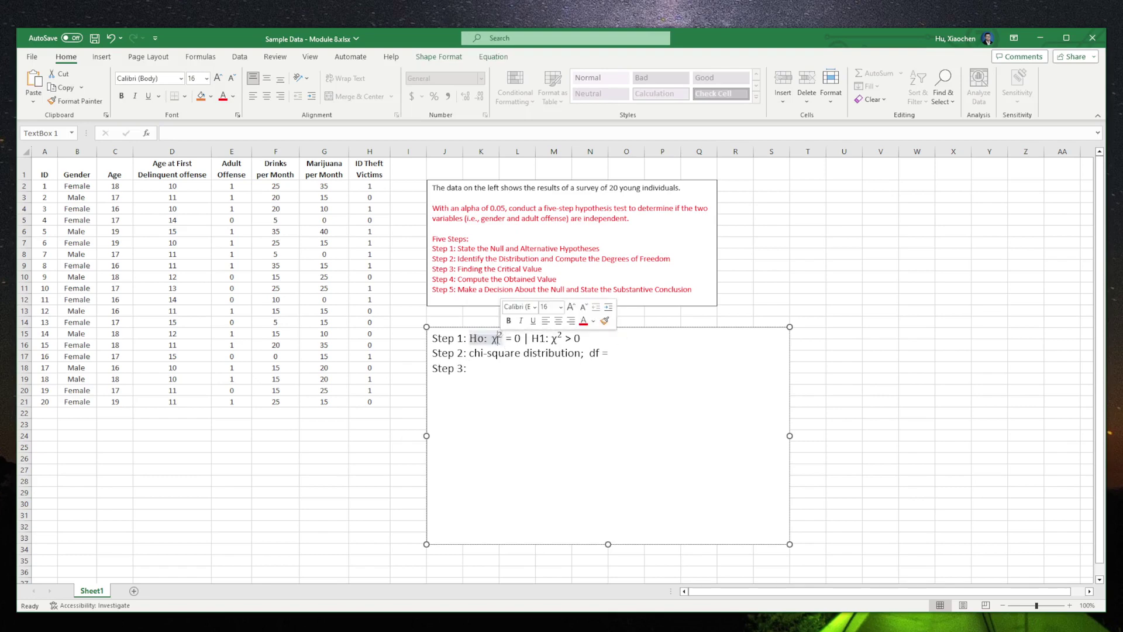
pyautogui.click(561, 339)
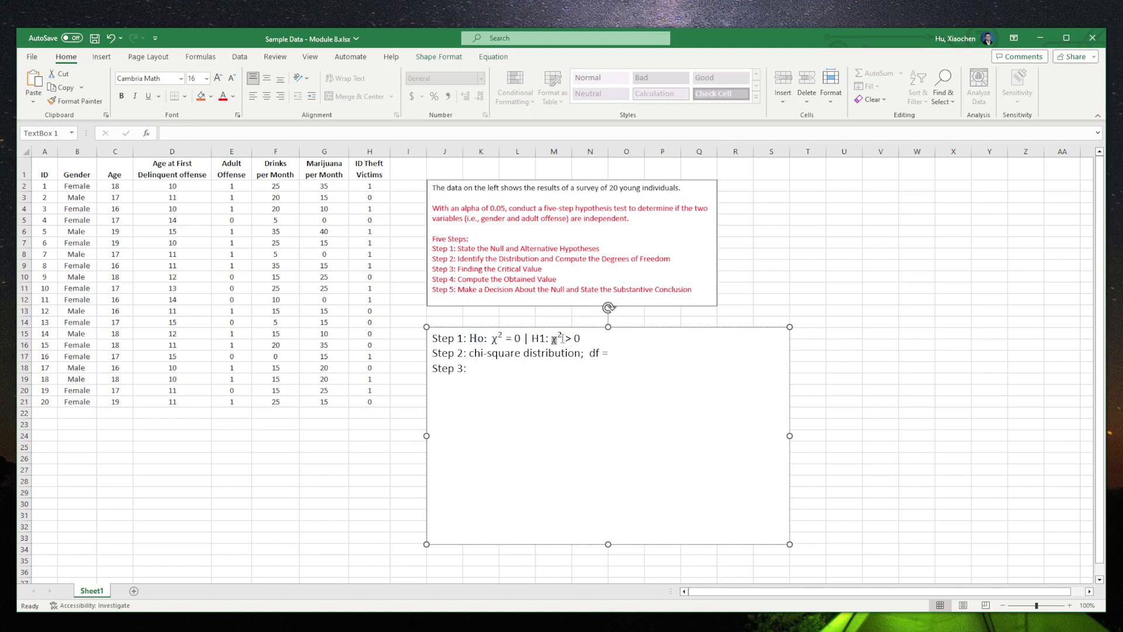
pyautogui.hotkey('ctrl', 'c')
pyautogui.click(491, 368)
pyautogui.hotkey('ctrl', 'v')
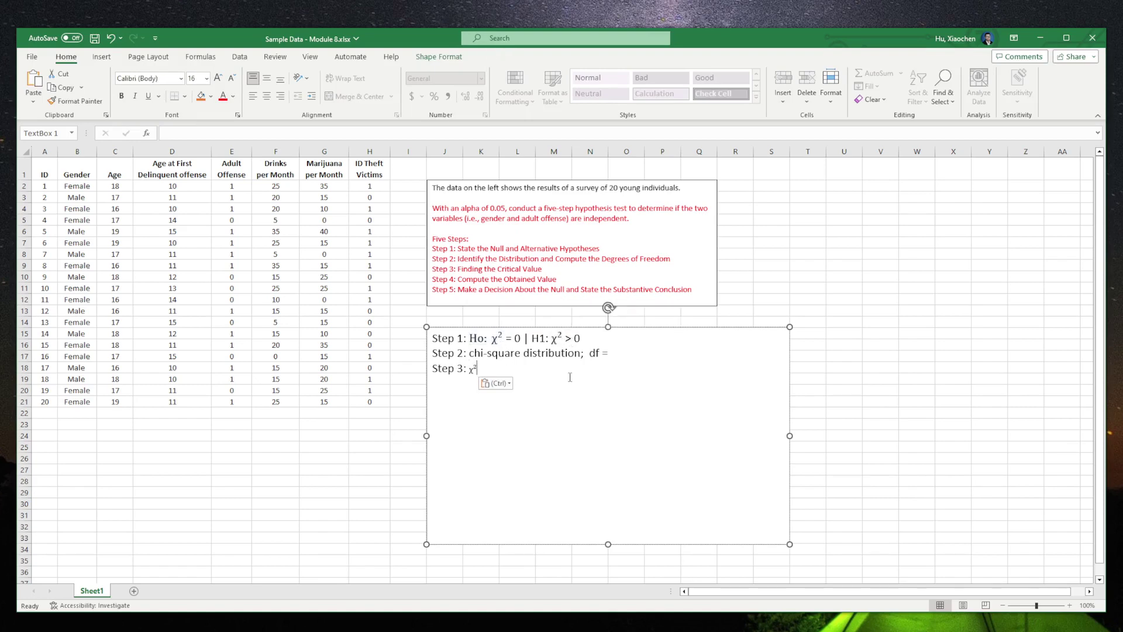
# Set the Step 3 χ² symbol to font size 16 and add "(critical) =" after it
pyautogui.moveTo(508, 361); pyautogui.dragTo(479, 369)
pyautogui.click(472, 368)
pyautogui.click(201, 79)
pyautogui.write('16')
pyautogui.press('Return')
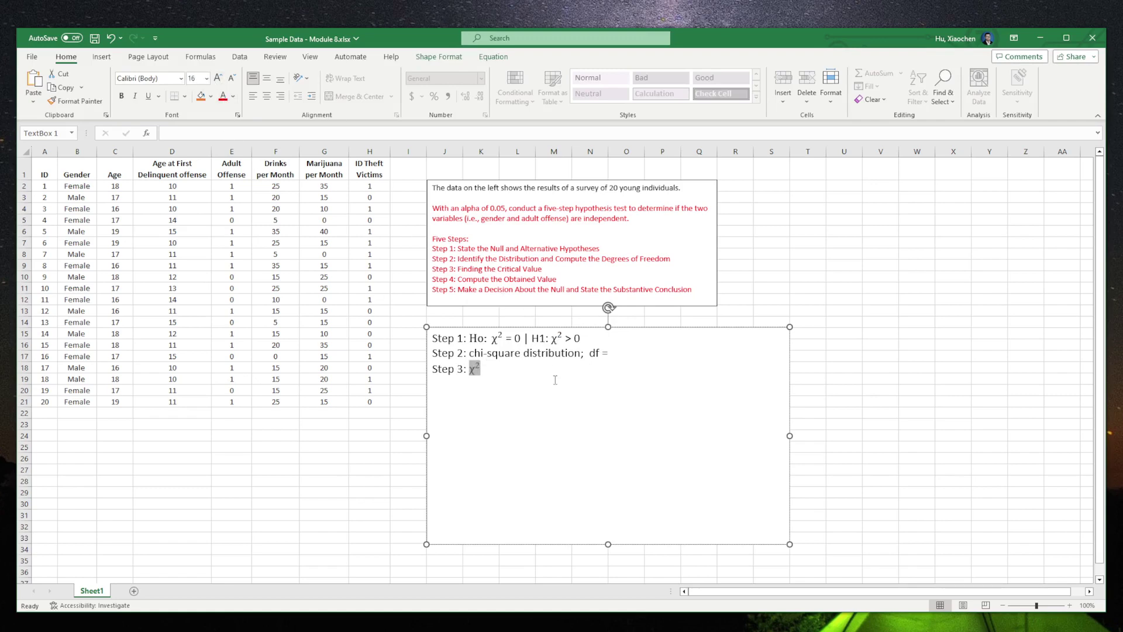
pyautogui.click(525, 375)
pyautogui.write('(critical) =')
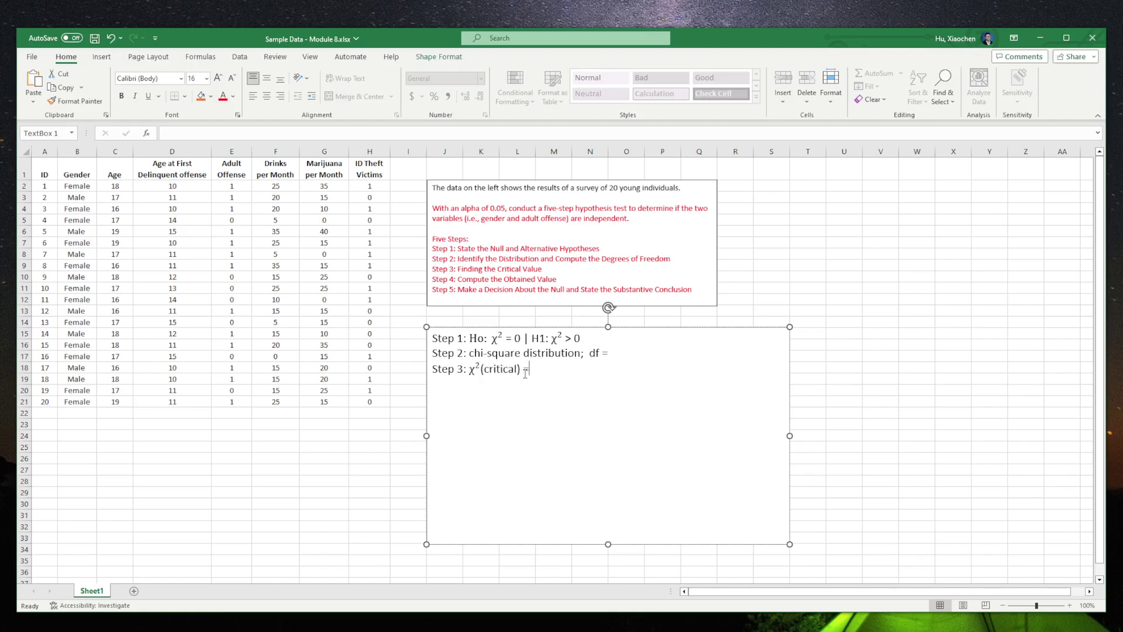
# Add the line "Step 4: χ² (obtained) =" below Step 3, with the pasted symbol at font size 16
pyautogui.press('Return')
pyautogui.write('Step 4:')
pyautogui.hotkey('ctrl', 'v')
pyautogui.write('(obtained) =')
pyautogui.moveTo(469, 385); pyautogui.dragTo(529, 384)
pyautogui.click(200, 79)
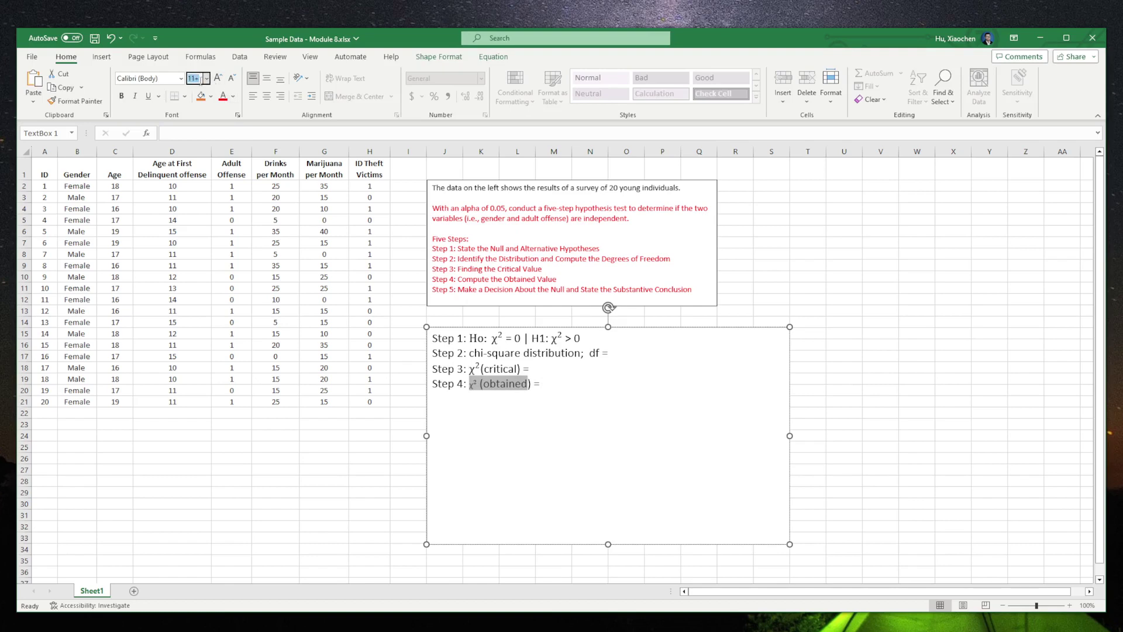
pyautogui.write('16')
pyautogui.press('Return')
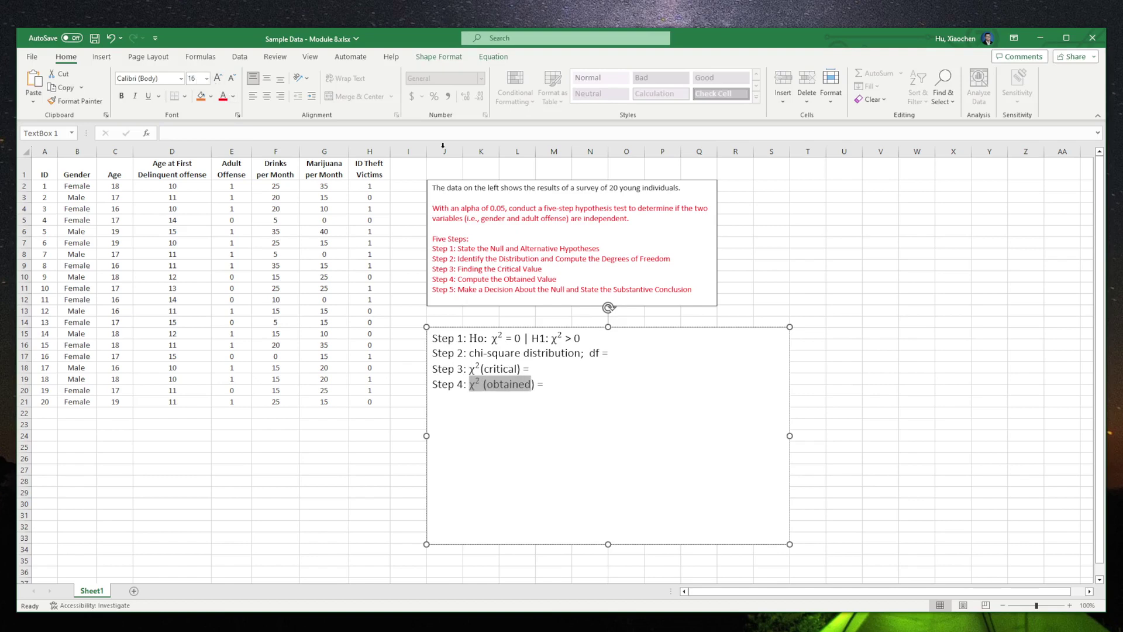
pyautogui.click(576, 391)
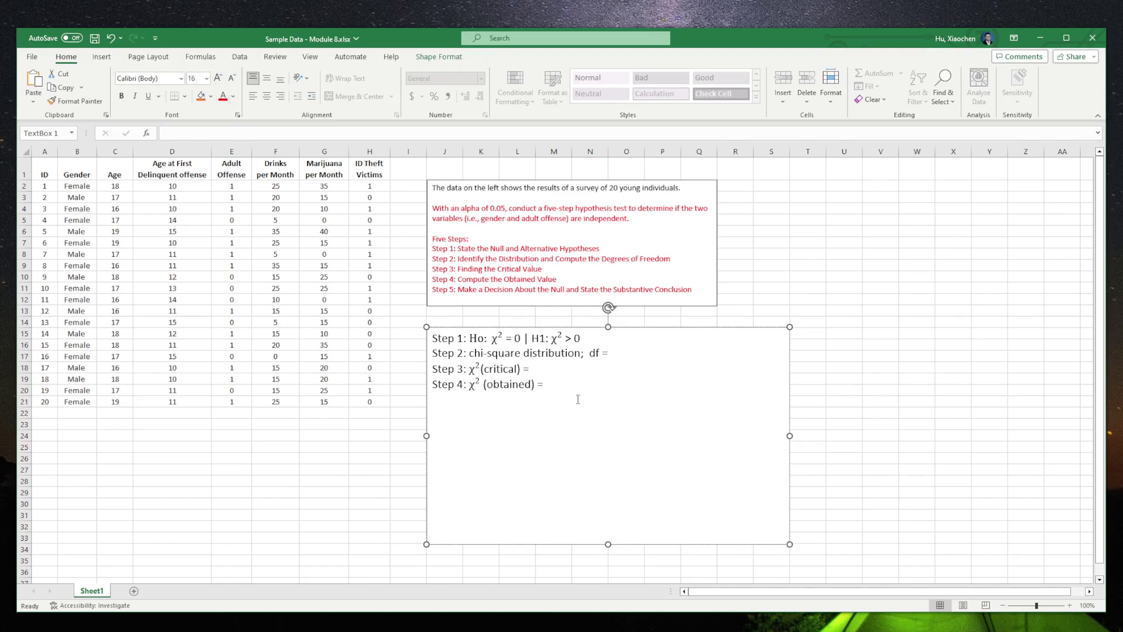
# Add a "Step 5:" line and narrow the answer text box to the width of the instructions box above it
pyautogui.write('Step 5:')
pyautogui.click(818, 292)
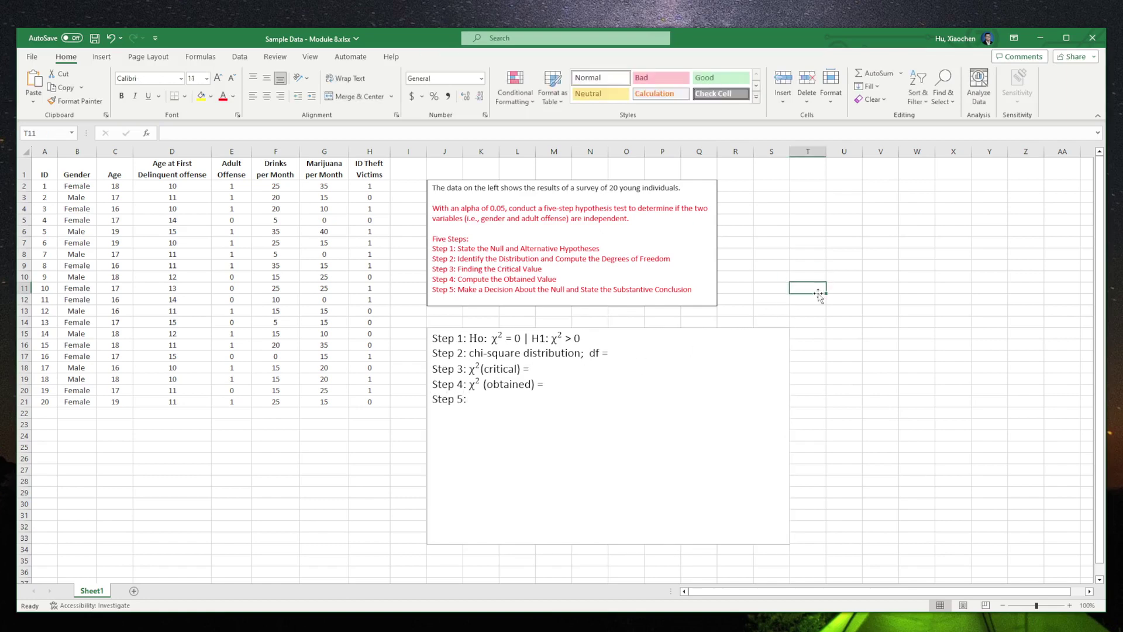
pyautogui.click(789, 430)
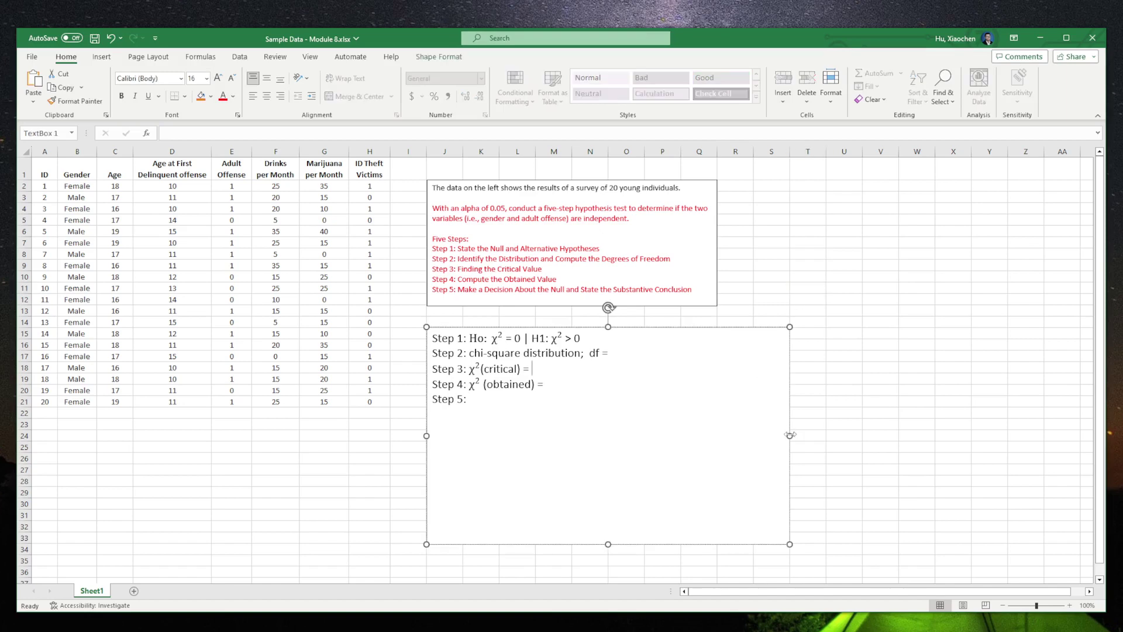
pyautogui.moveTo(789, 430); pyautogui.dragTo(717, 427)
pyautogui.click(816, 365)
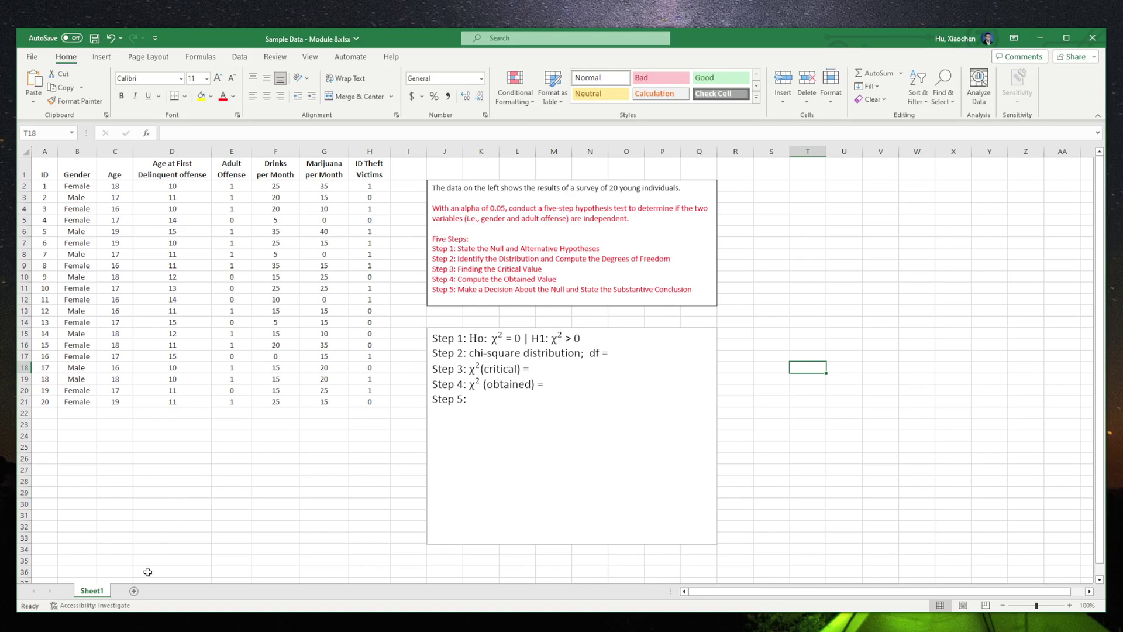
# Add a new worksheet and format its columns A to O with horizontal and vertical centering and font size 14
pyautogui.click(135, 592)
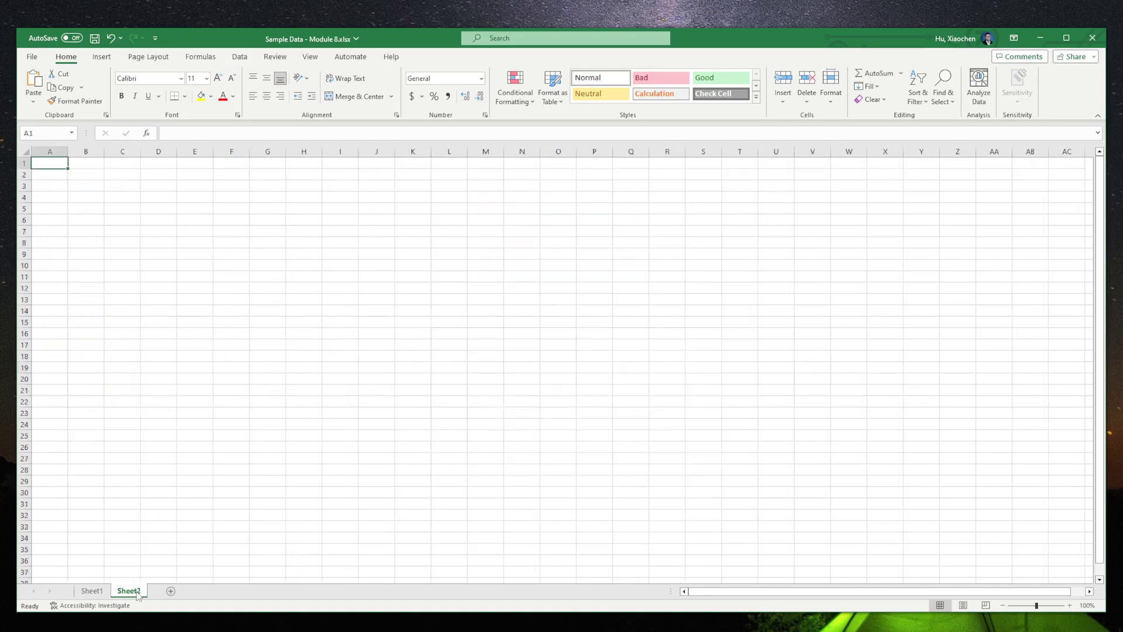
pyautogui.moveTo(50, 152); pyautogui.dragTo(558, 187)
pyautogui.click(266, 78)
pyautogui.click(267, 96)
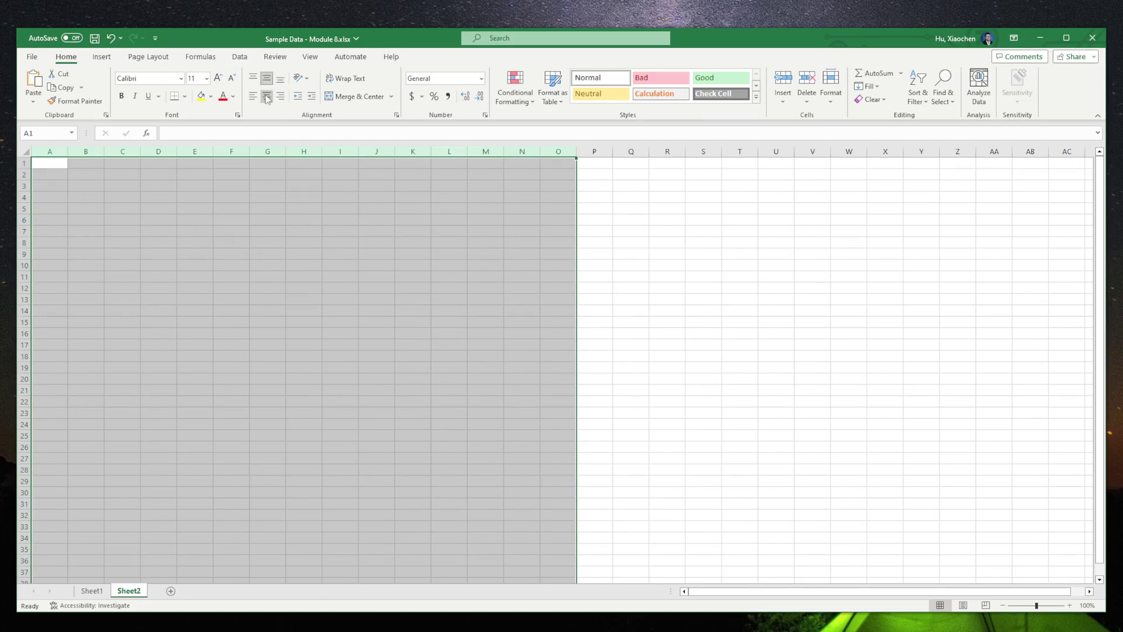
pyautogui.click(218, 78)
pyautogui.click(218, 77)
pyautogui.click(218, 78)
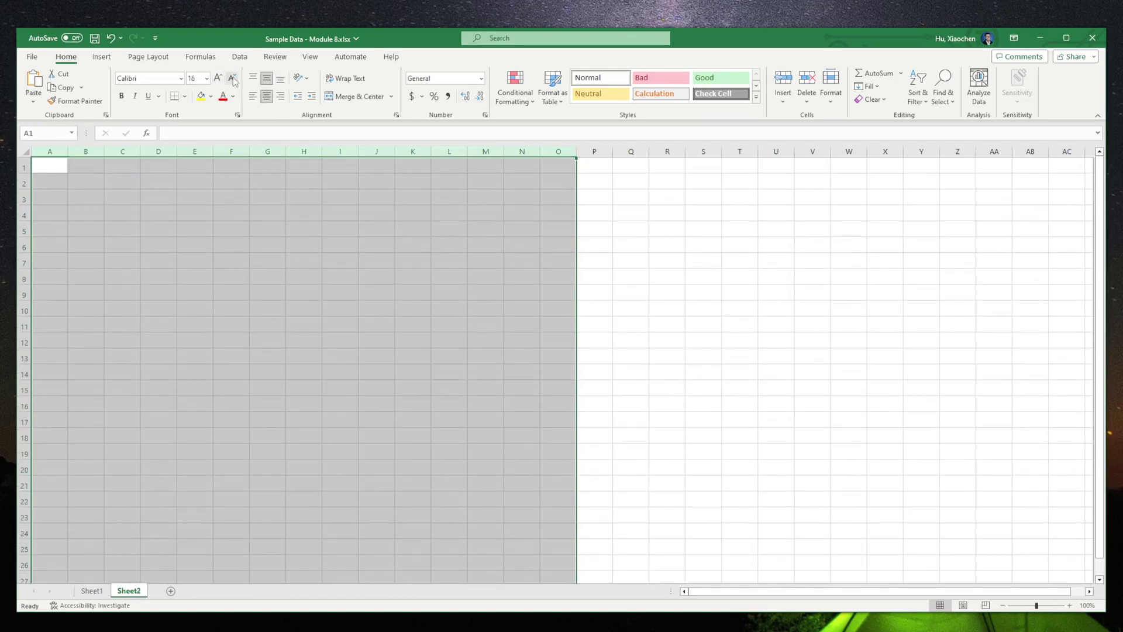
pyautogui.click(233, 80)
pyautogui.click(93, 194)
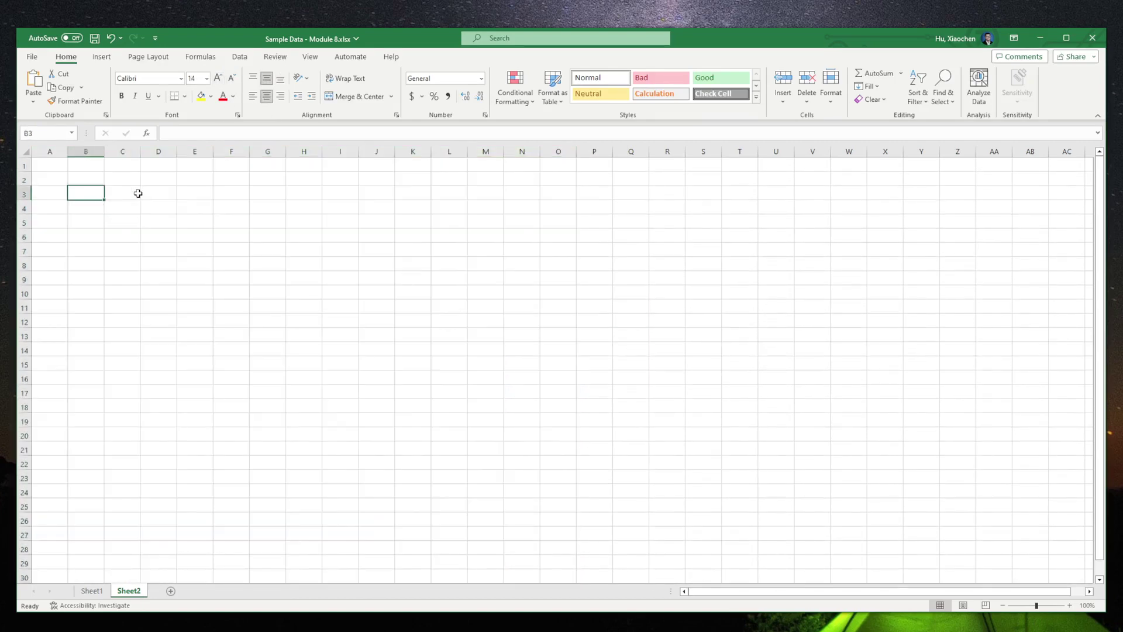
# Enter the heading "Observed" in cell C2 of Sheet2 and widen column C to fit it
pyautogui.click(121, 179)
pyautogui.click(121, 191)
pyautogui.click(121, 179)
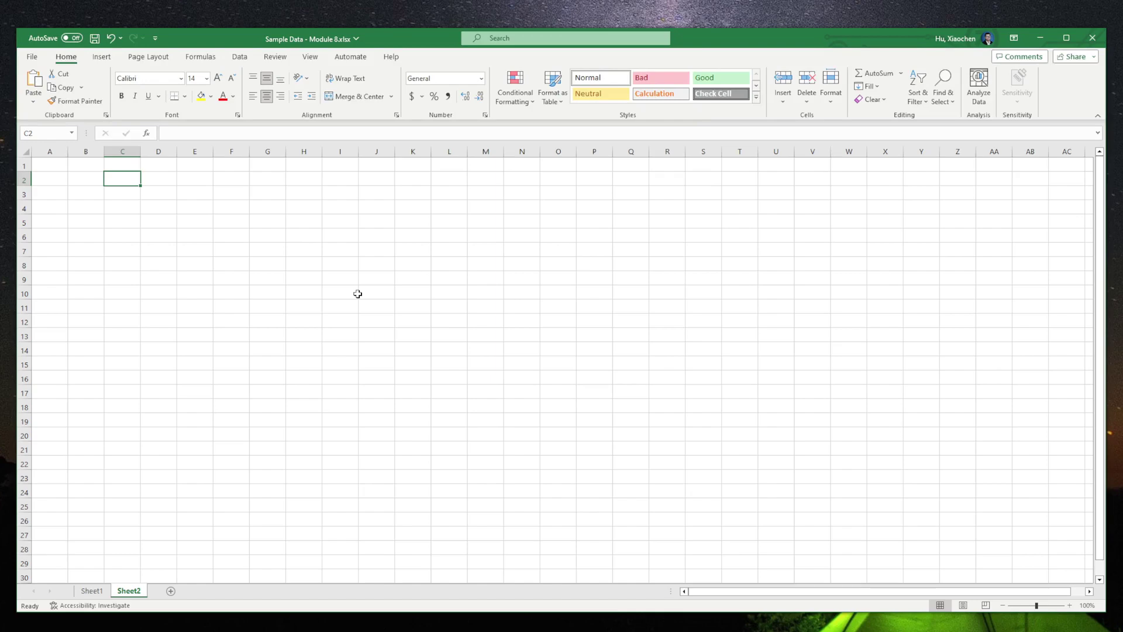
pyautogui.write('Observed')
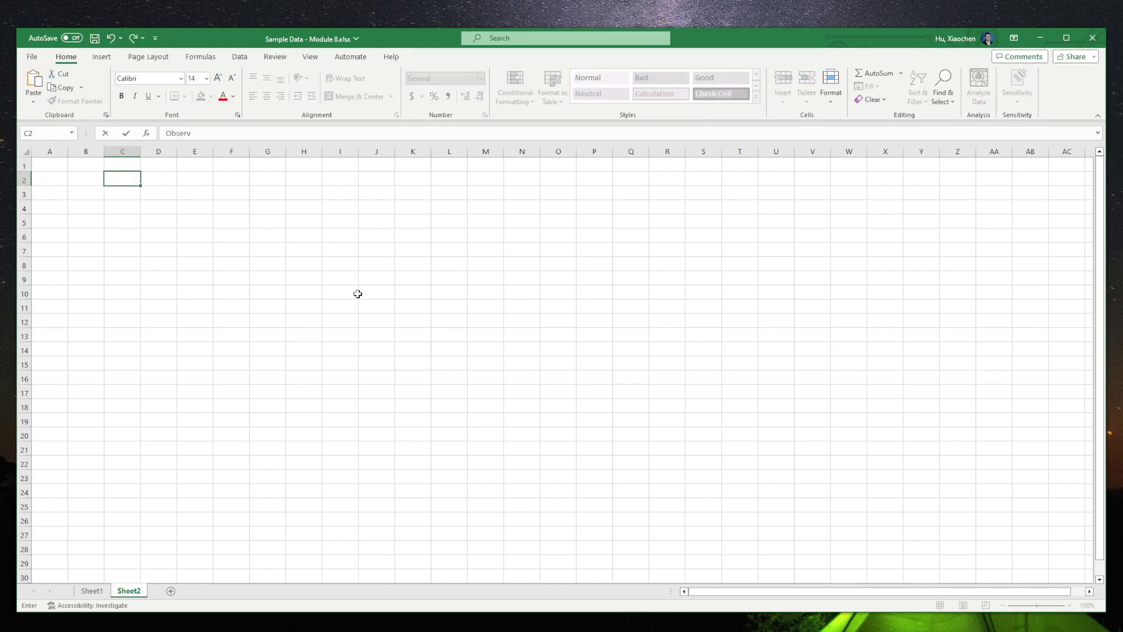
pyautogui.click(149, 222)
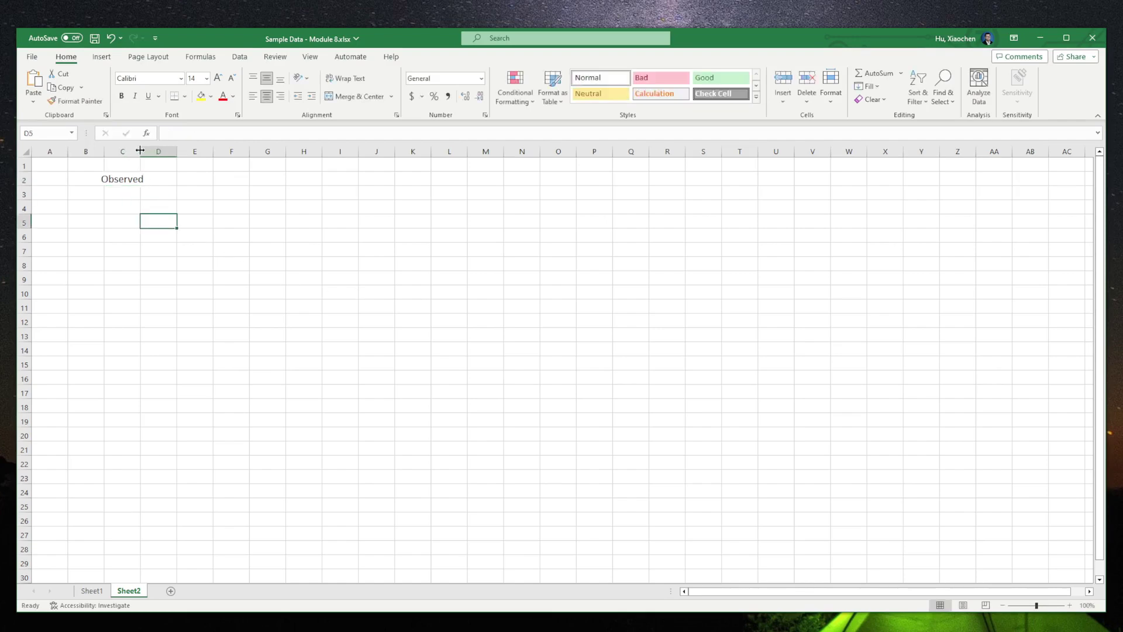
pyautogui.moveTo(140, 150); pyautogui.dragTo(171, 150)
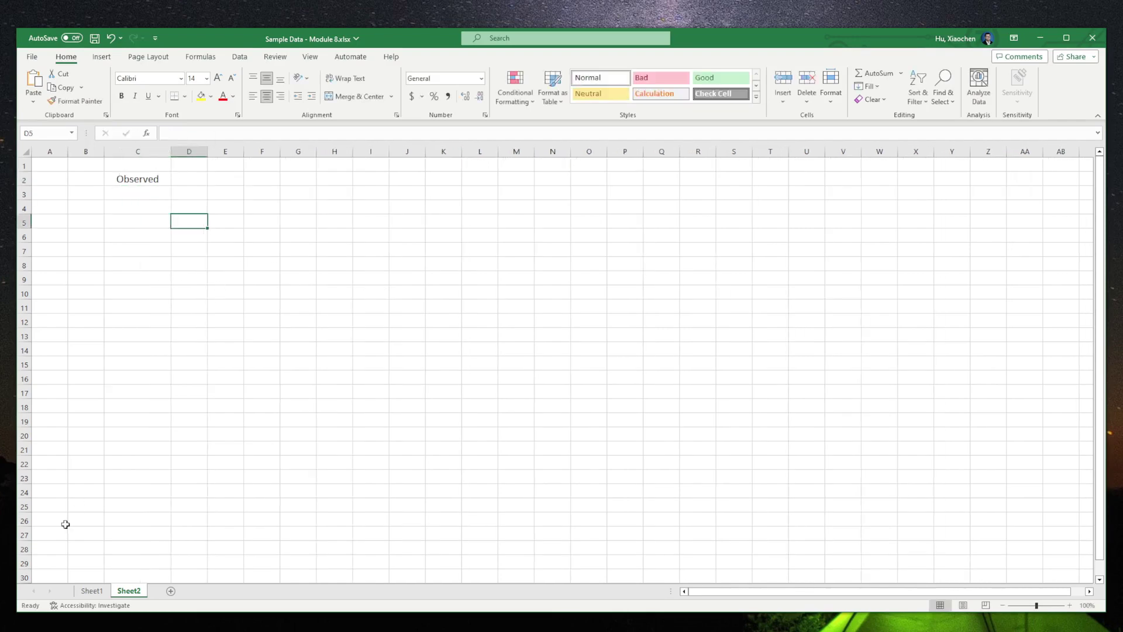
# Sort the Sheet1 survey data by Gender in descending order, expanding the selection to all adjacent columns
pyautogui.click(92, 591)
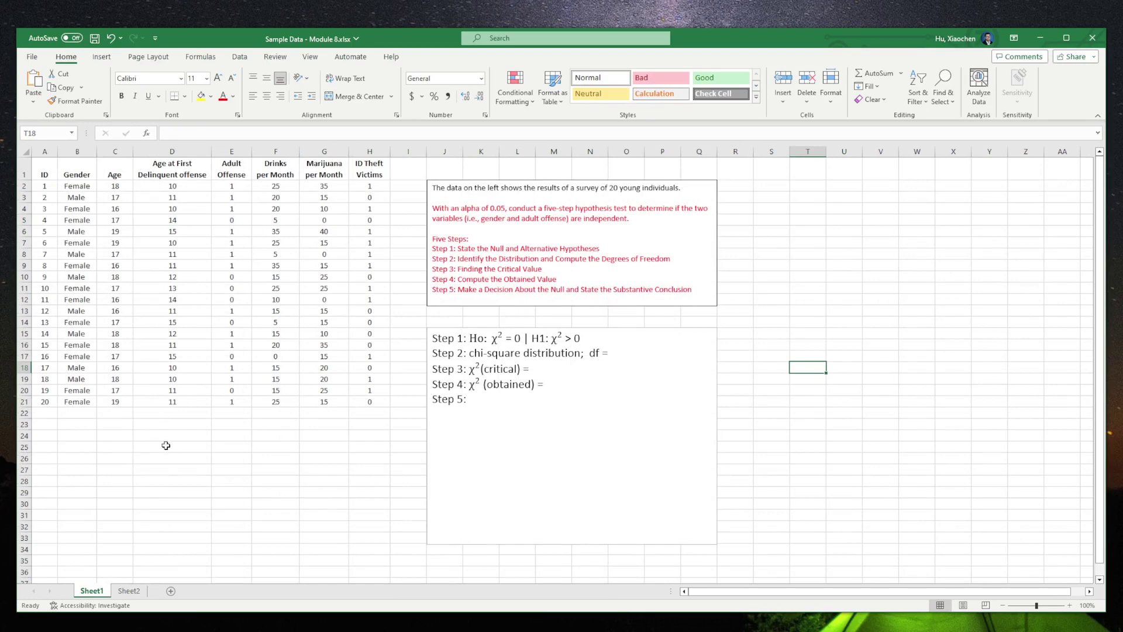
pyautogui.click(76, 151)
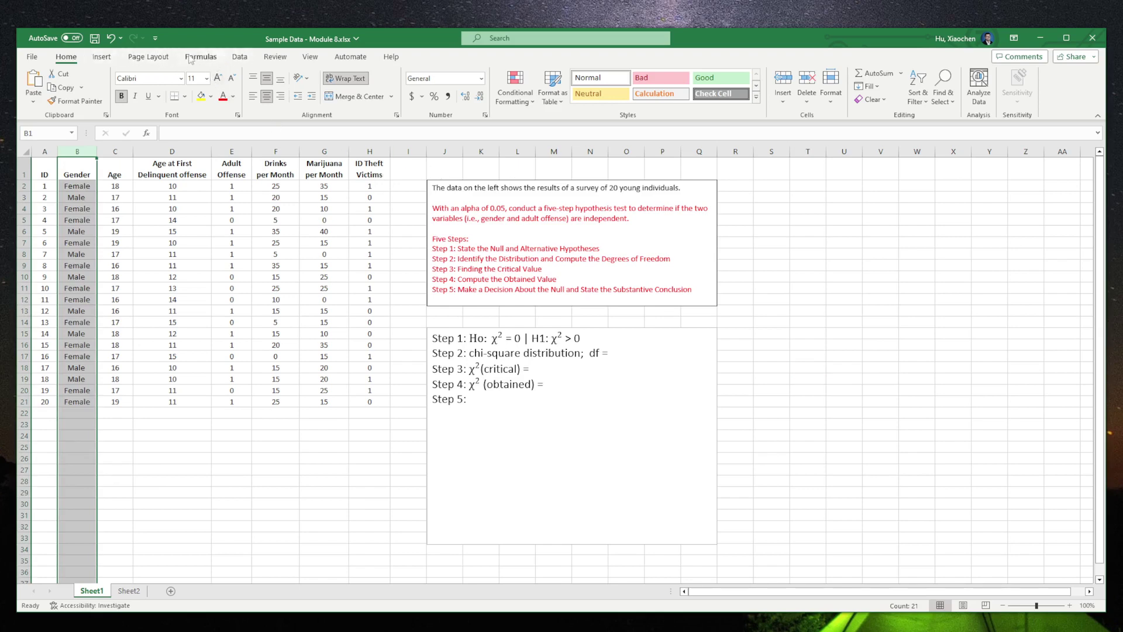
pyautogui.click(234, 57)
pyautogui.click(530, 95)
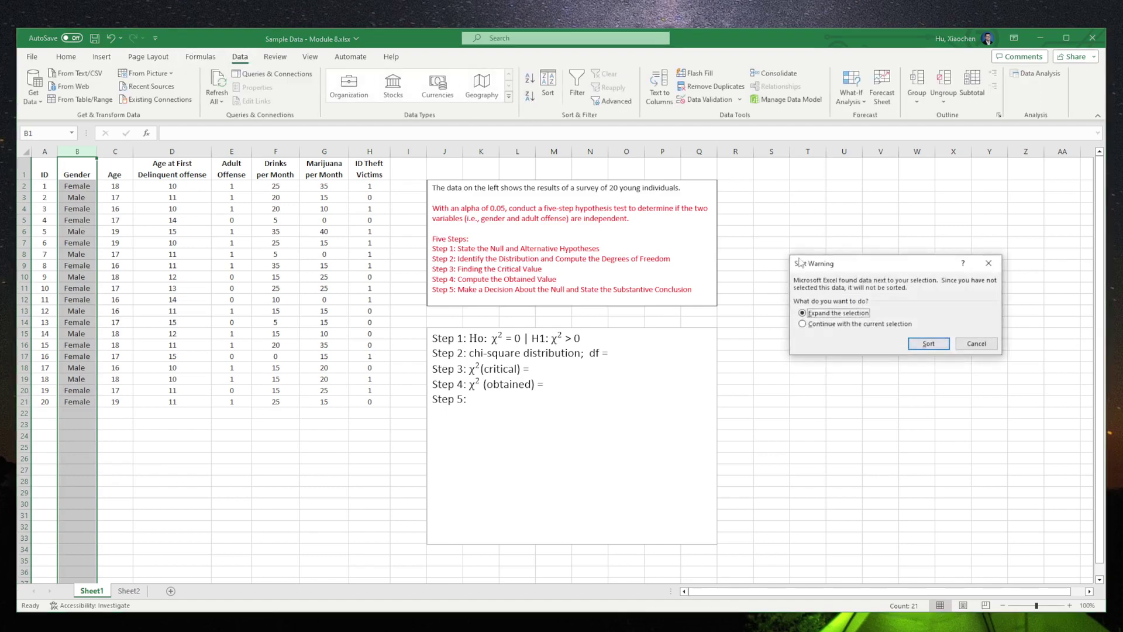
pyautogui.click(919, 347)
pyautogui.click(157, 425)
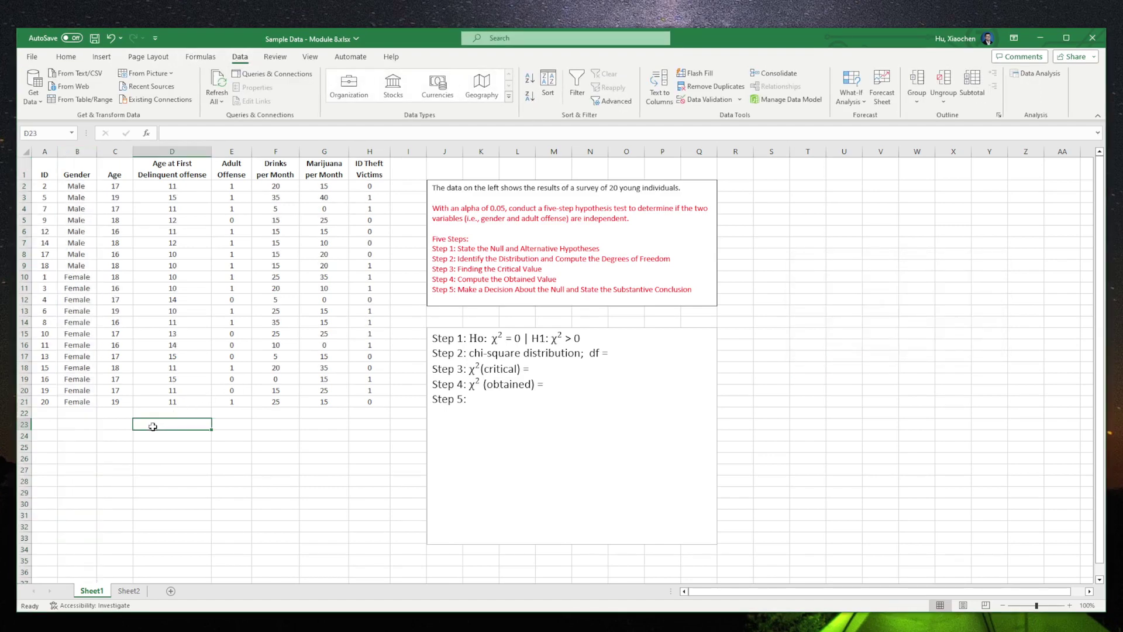
# On Sheet2, widen column D and enter the headings Male in C3 and Female in D3 beneath Observed
pyautogui.click(128, 591)
pyautogui.click(146, 194)
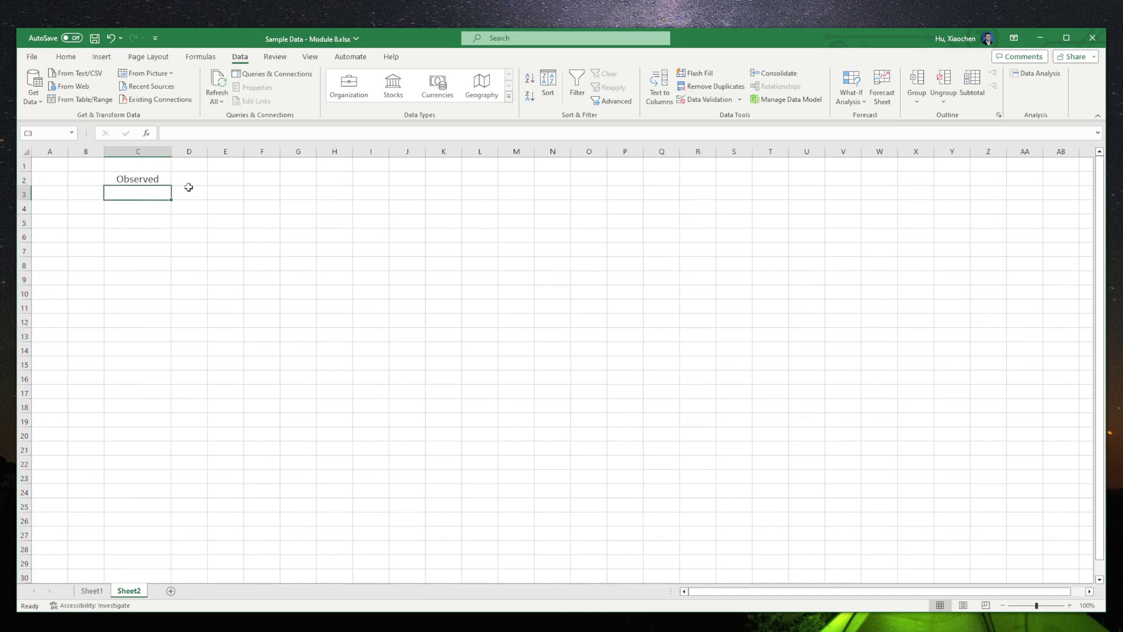
pyautogui.moveTo(212, 148); pyautogui.dragTo(233, 150)
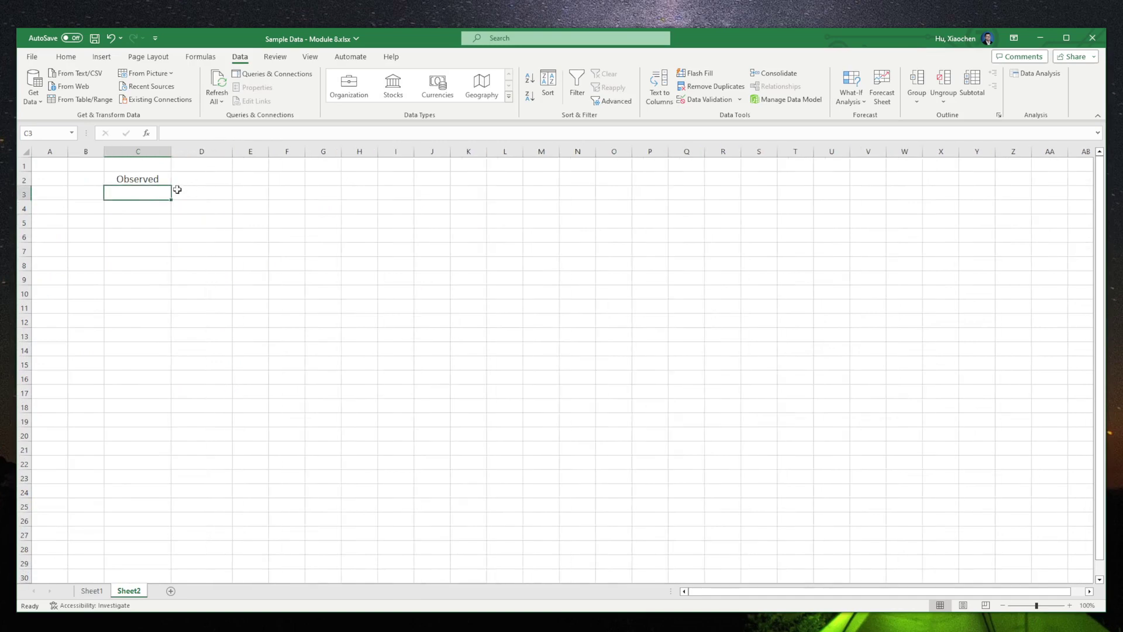
pyautogui.write('Male')
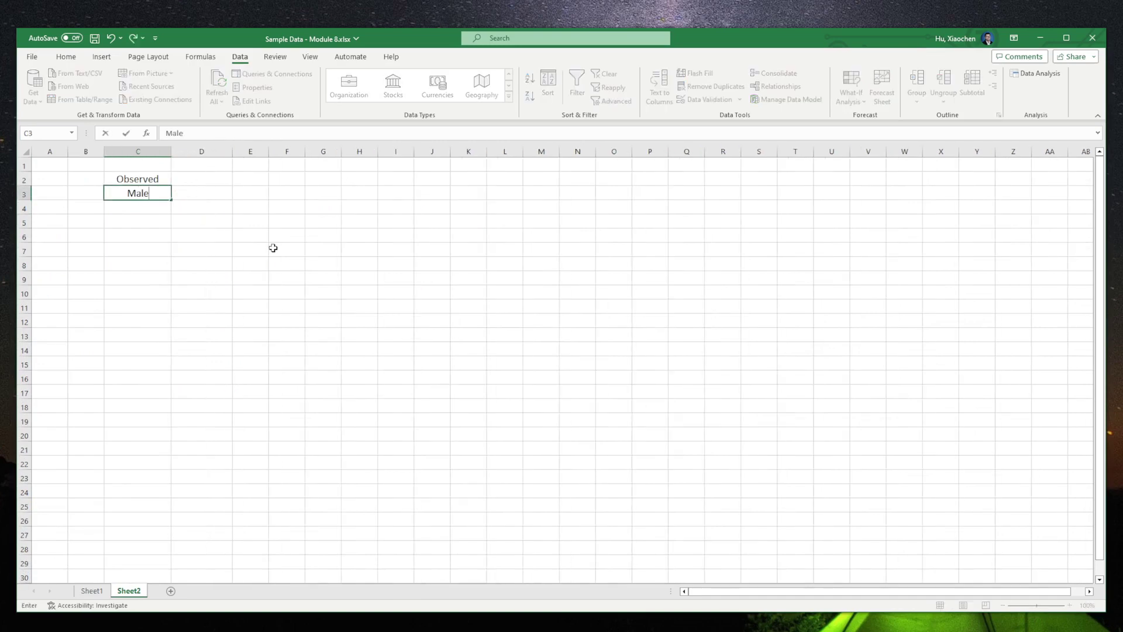
pyautogui.press('Tab')
pyautogui.write('Female')
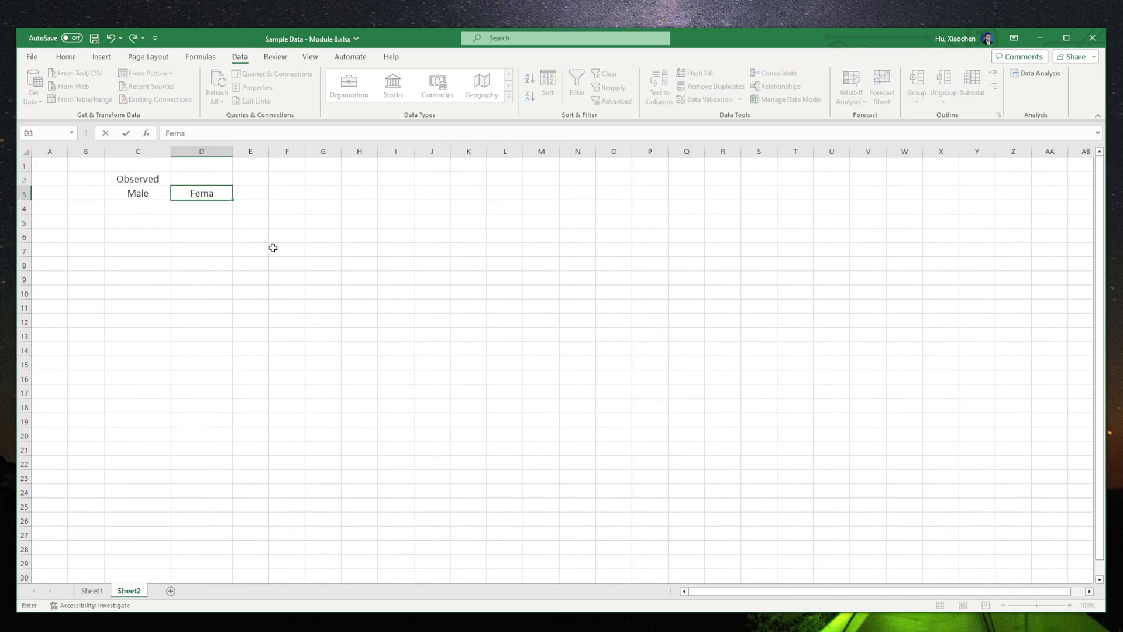
pyautogui.press('Return')
# Widen columns A and B and enter the row label "Offense Yes" in cell B4
pyautogui.press('Left')
pyautogui.press('Left')
pyautogui.press('Left')
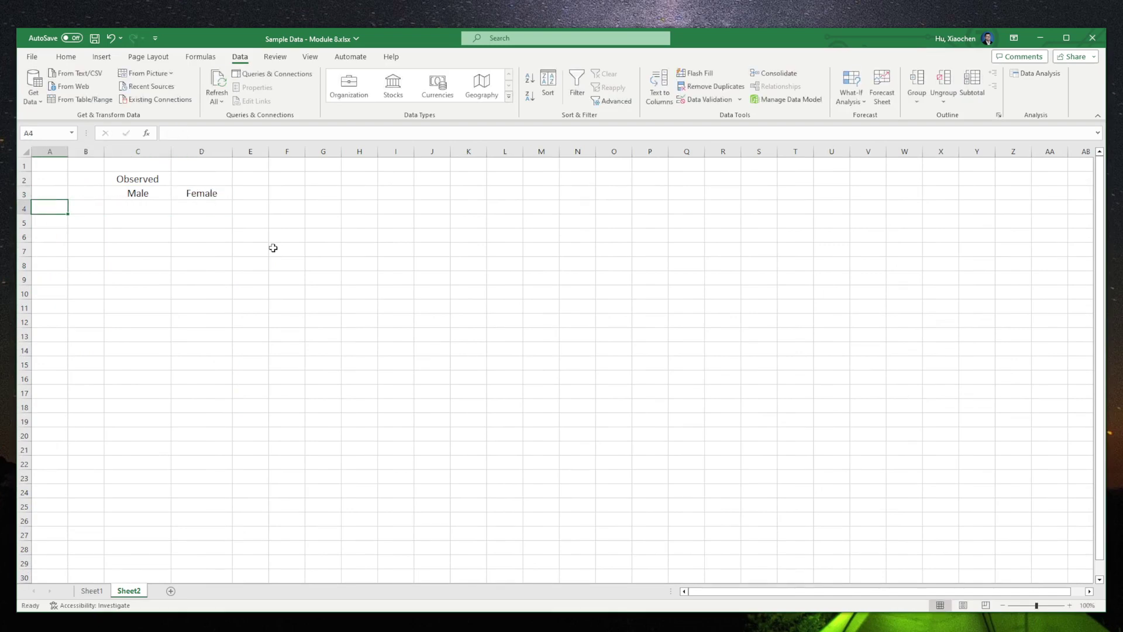
pyautogui.moveTo(105, 151)
pyautogui.mouseDown()
pyautogui.moveTo(130, 151)
pyautogui.moveTo(84, 151)
pyautogui.mouseUp()
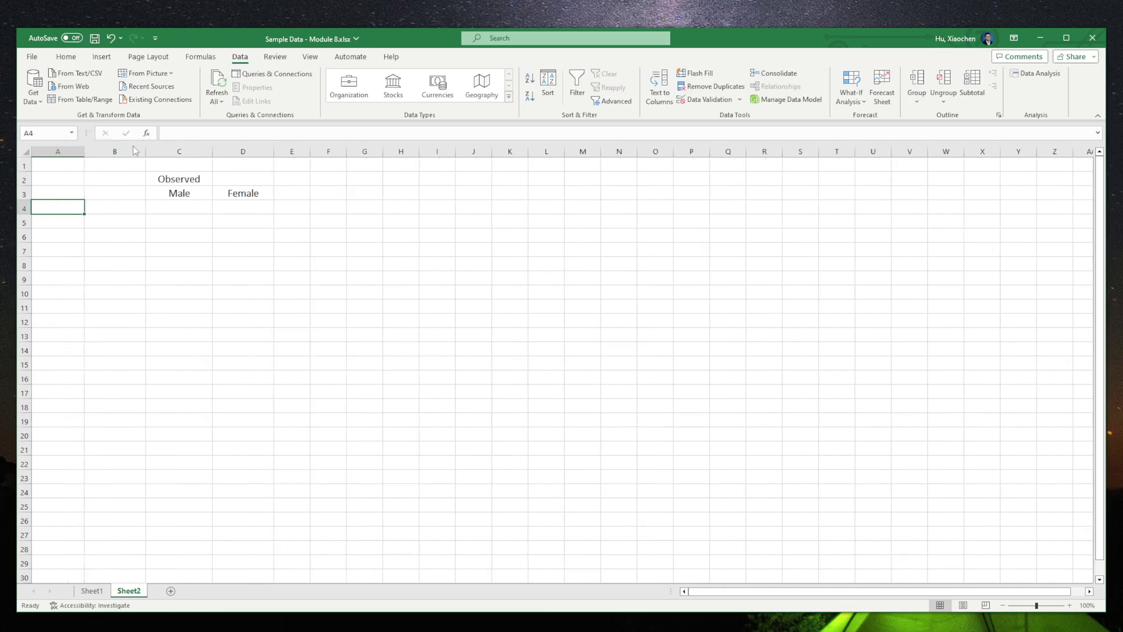
pyautogui.click(122, 200)
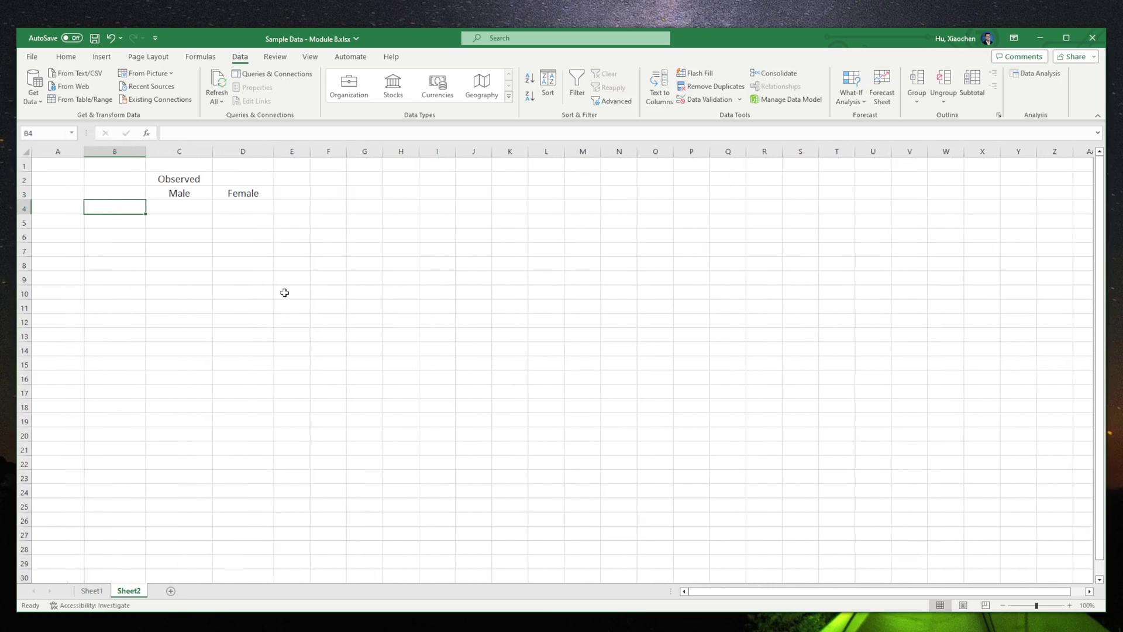
pyautogui.write('Fo')
pyautogui.press('BackSpace')
pyautogui.write('Off')
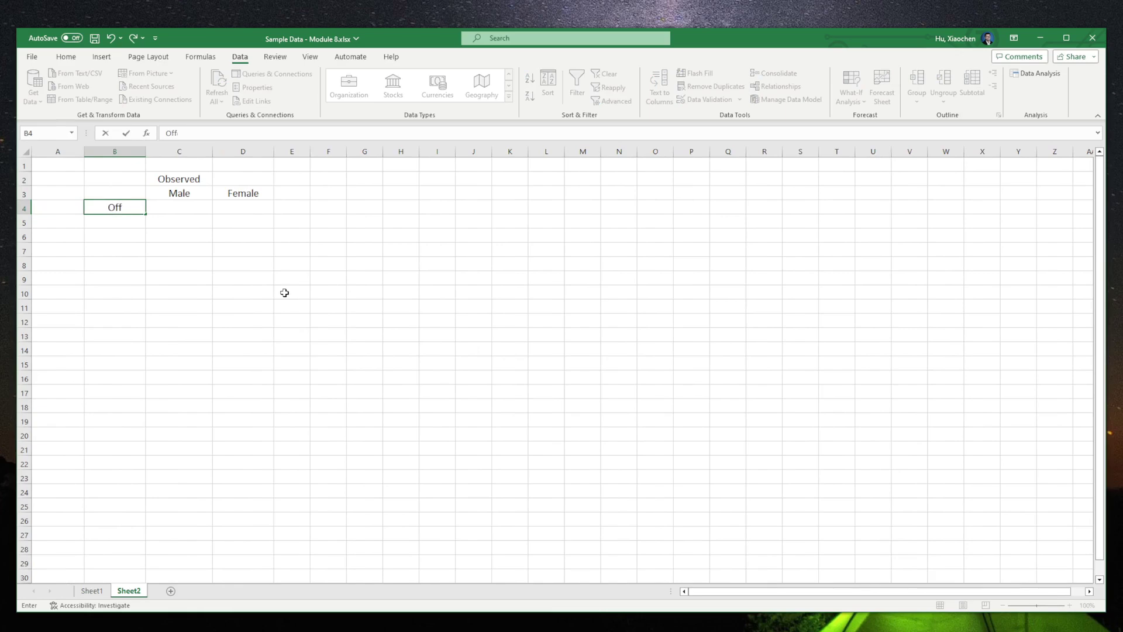
pyautogui.write('ense Yes')
pyautogui.press('Return')
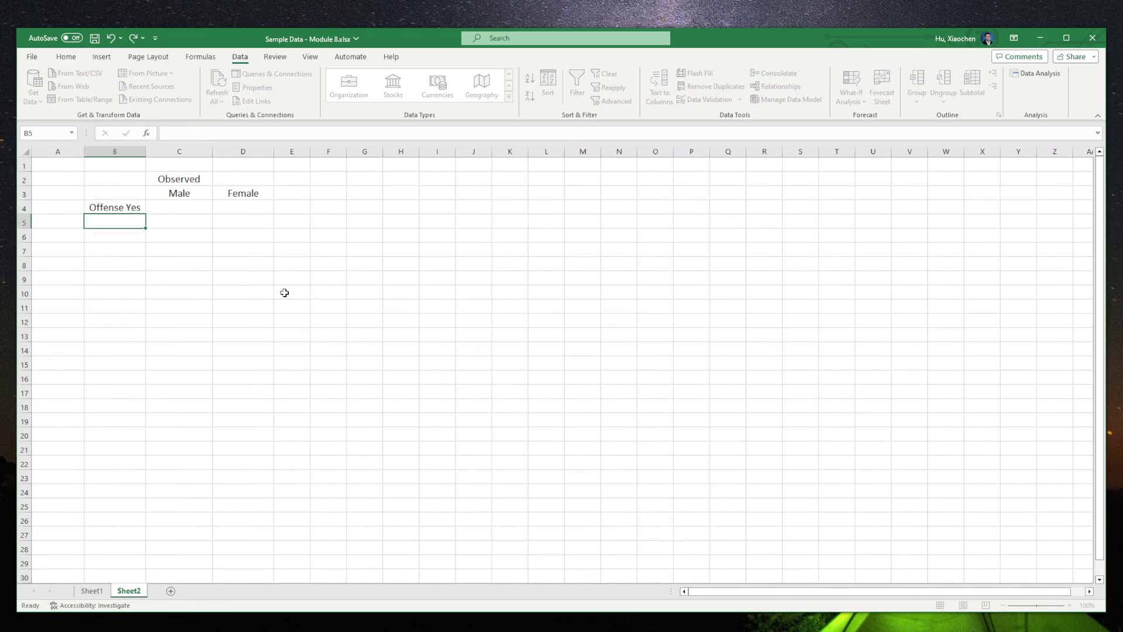
# Enter the row label "Offense No" in cell B5 of the Observed table
pyautogui.write('Offense Yes')
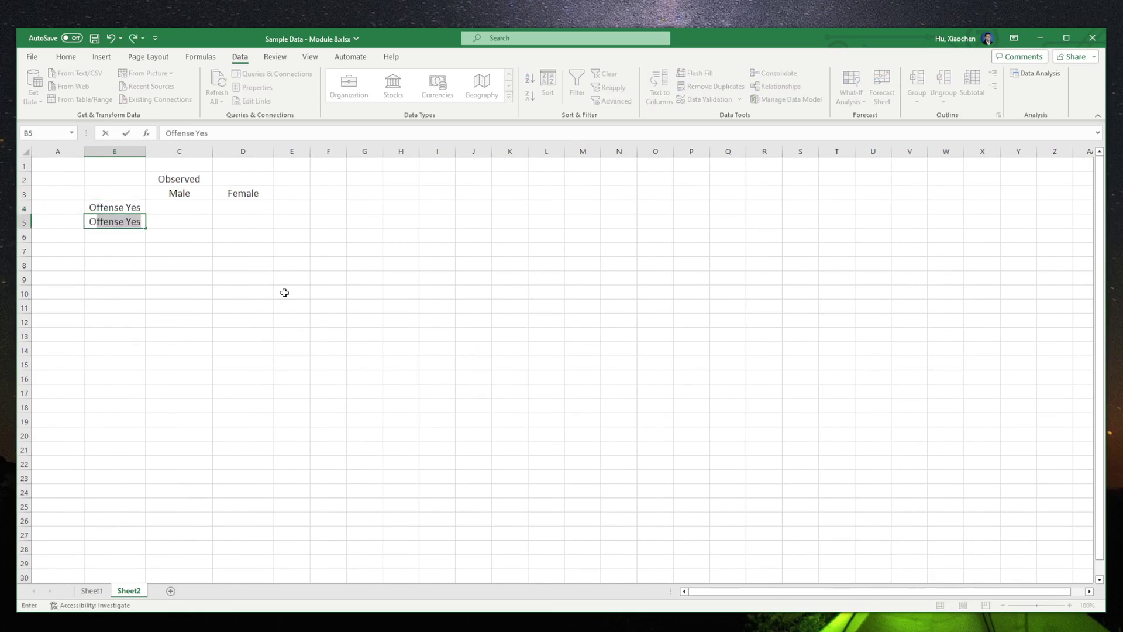
pyautogui.press('Return')
pyautogui.click(133, 222)
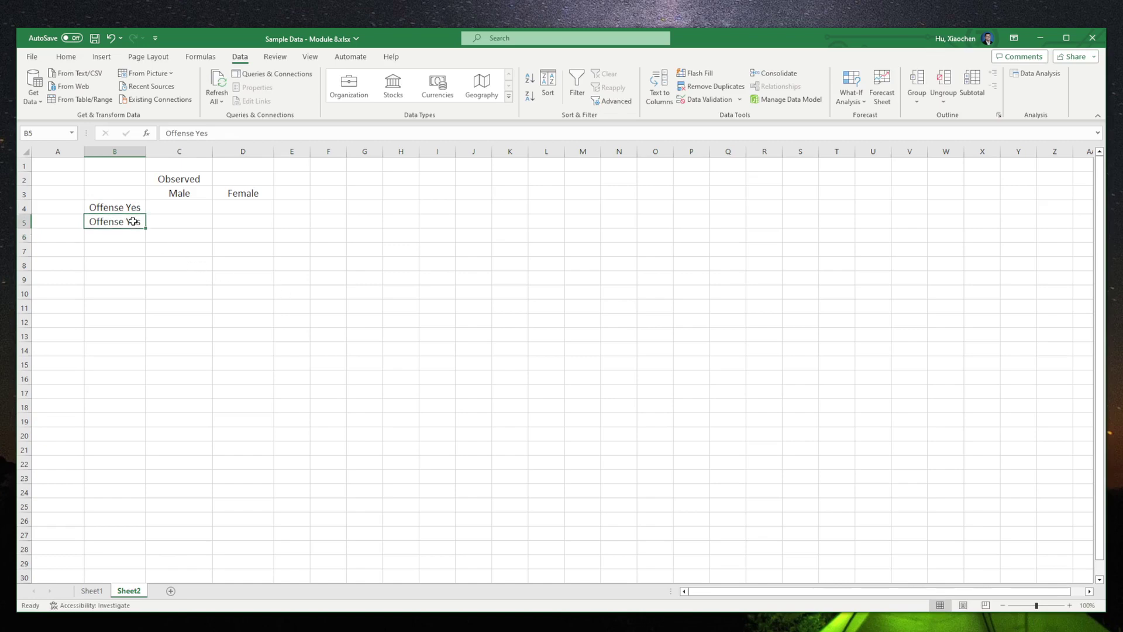
pyautogui.doubleClick(127, 222)
pyautogui.moveTo(127, 221); pyautogui.dragTo(142, 223)
pyautogui.write('No')
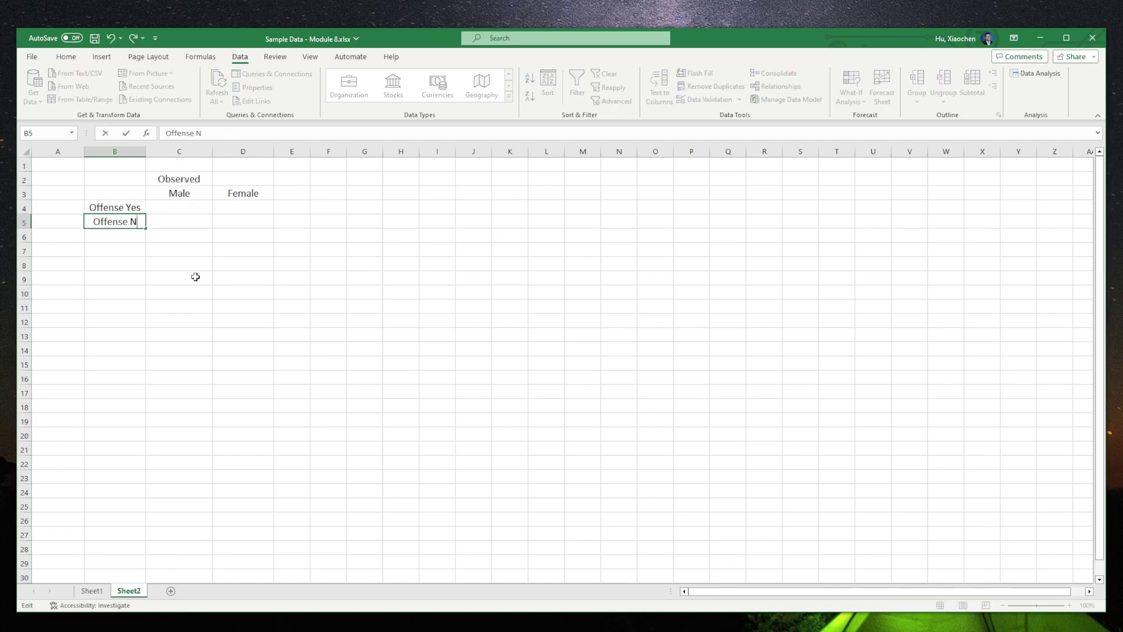
pyautogui.click(196, 277)
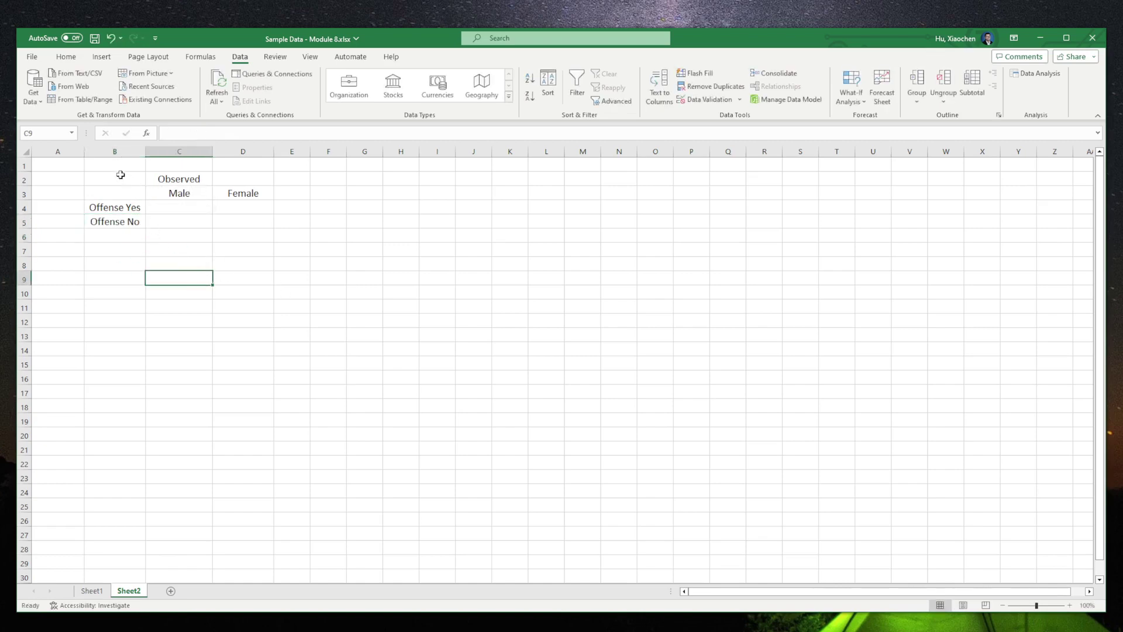
pyautogui.moveTo(124, 177); pyautogui.dragTo(257, 215)
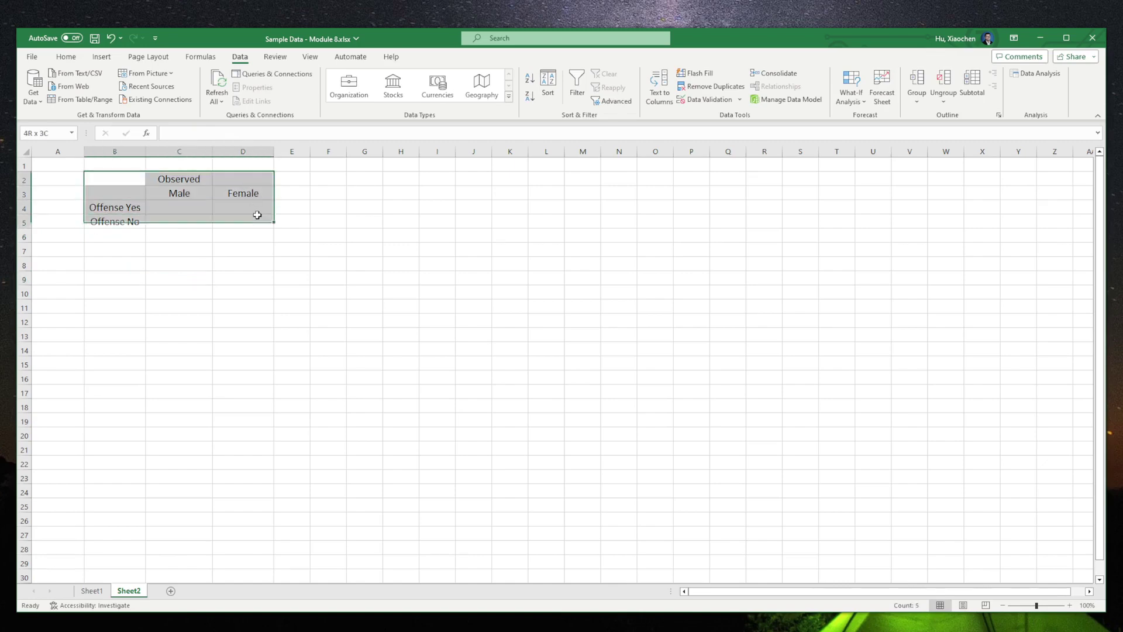
pyautogui.click(237, 278)
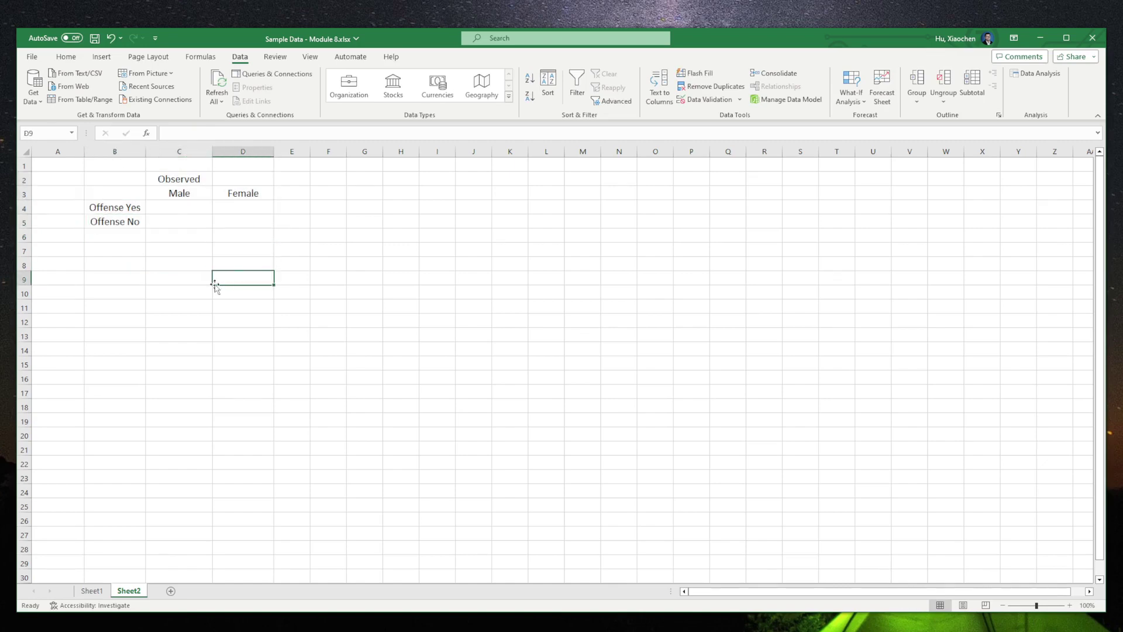
# Tally Sheet1's adult offenses by gender and enter the observed Sheet2 counts: 7 in C4, 1 in C5, 6 in D4 and 6 in D5
pyautogui.click(92, 590)
pyautogui.moveTo(229, 186); pyautogui.dragTo(240, 266)
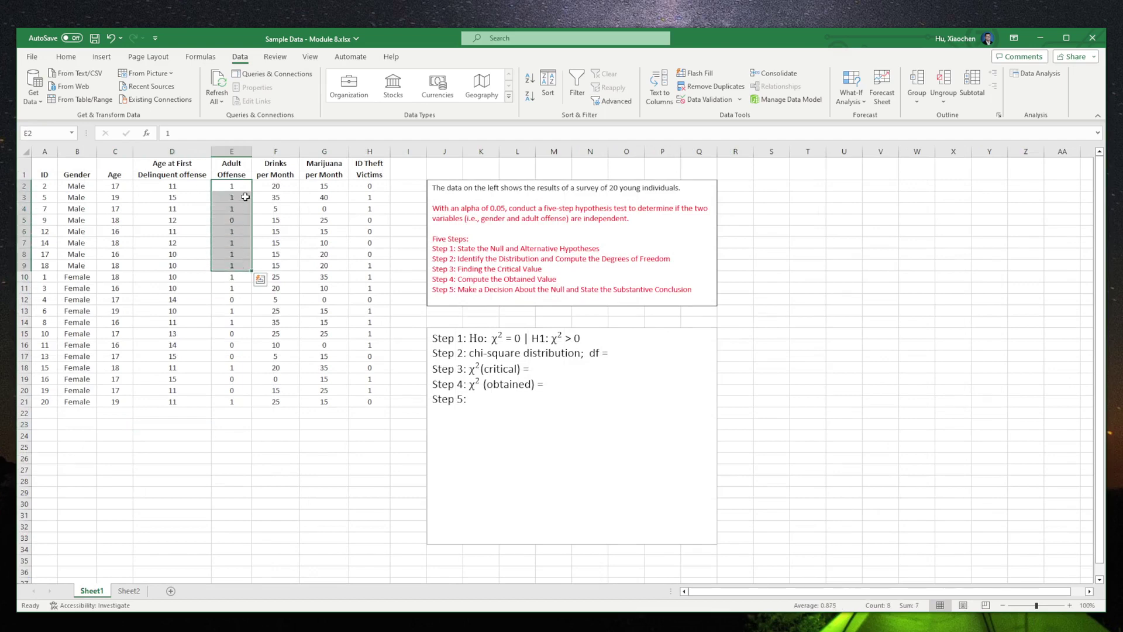
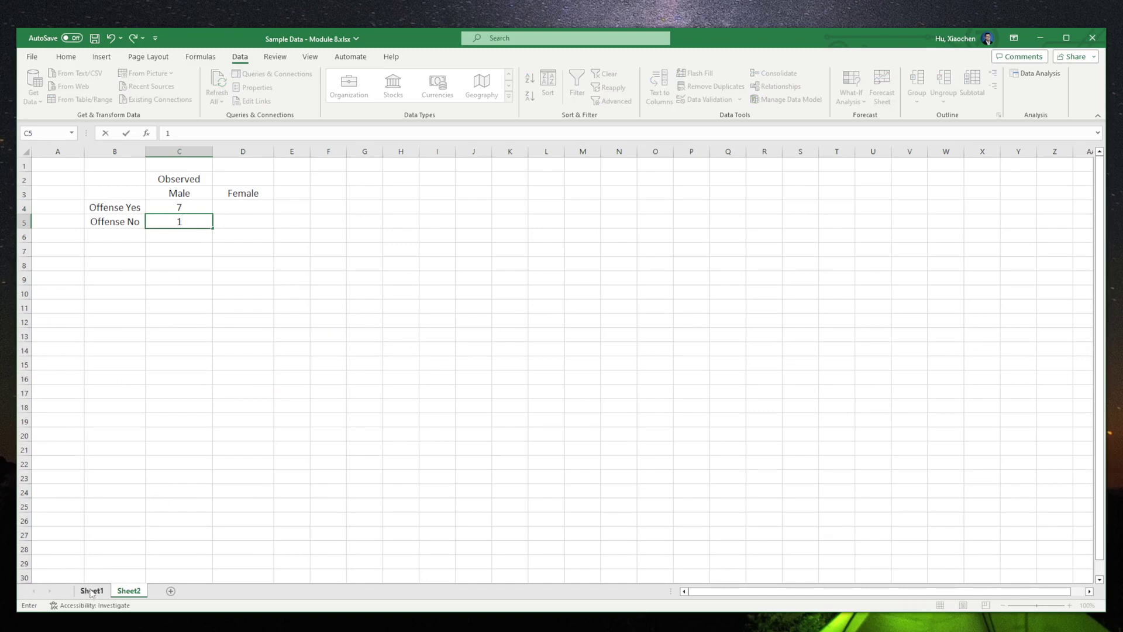
pyautogui.click(92, 591)
pyautogui.moveTo(233, 279); pyautogui.dragTo(236, 404)
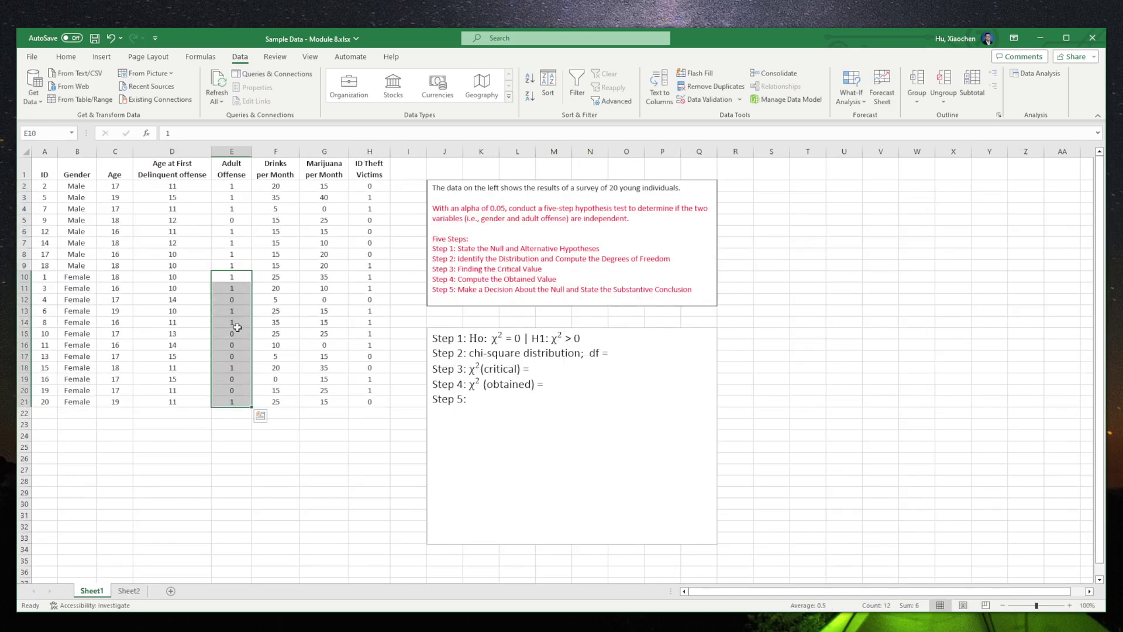
pyautogui.click(128, 591)
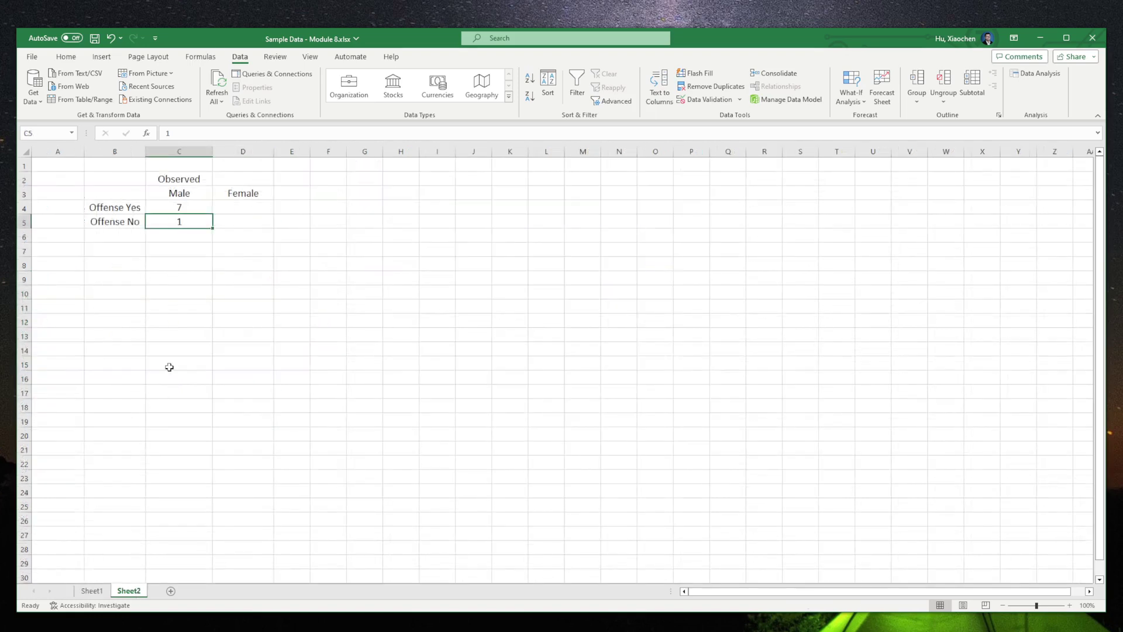
pyautogui.click(245, 208)
pyautogui.write('6')
pyautogui.click(248, 221)
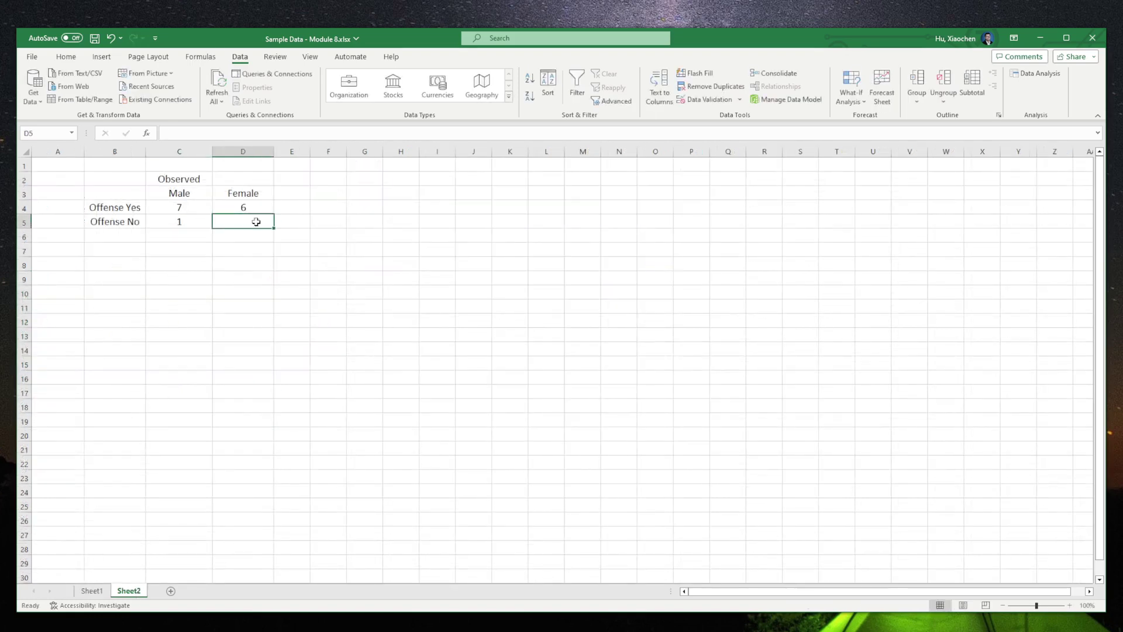
pyautogui.write('6')
pyautogui.click(356, 253)
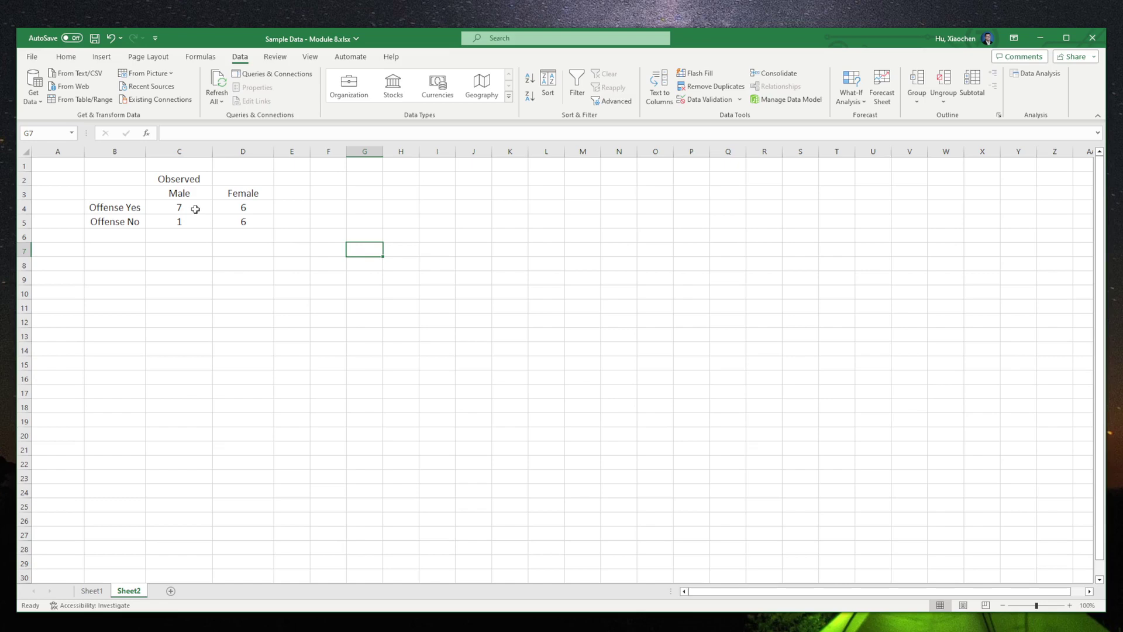
# Review the observed Male counts in C4:C5 and the Female counts in D4:D5
pyautogui.moveTo(195, 209); pyautogui.dragTo(193, 220)
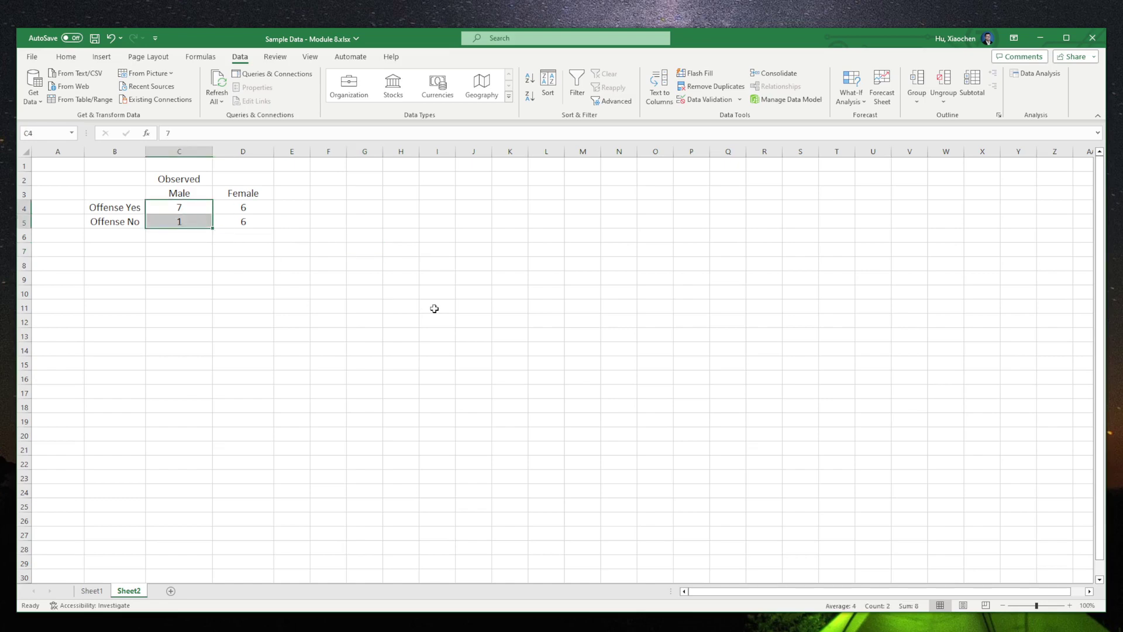
pyautogui.moveTo(252, 209); pyautogui.dragTo(256, 220)
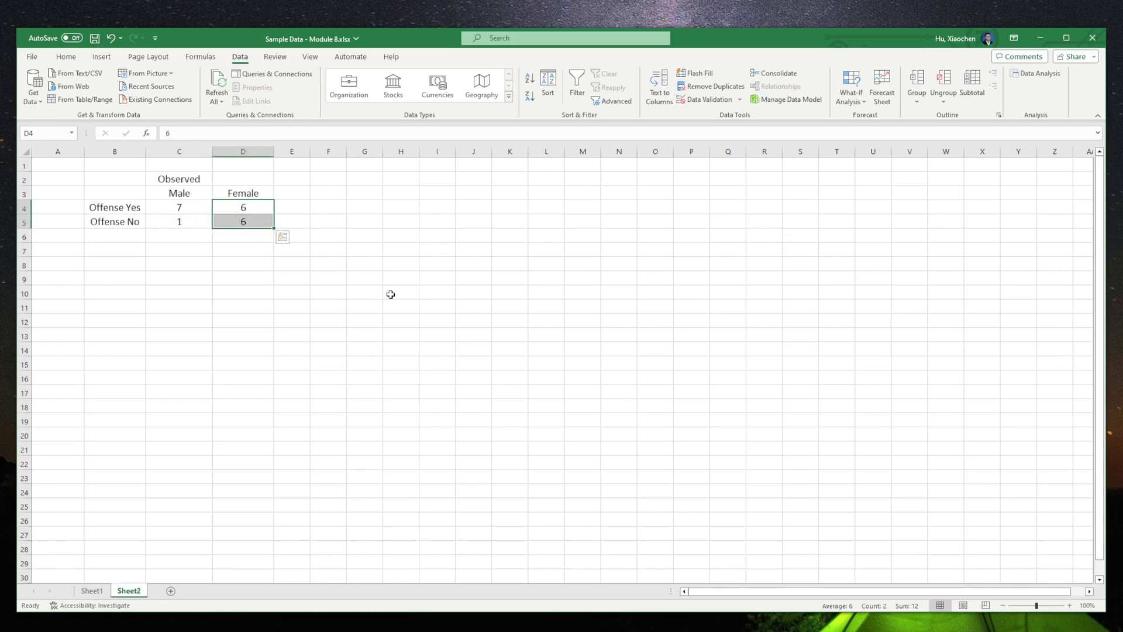
pyautogui.click(311, 274)
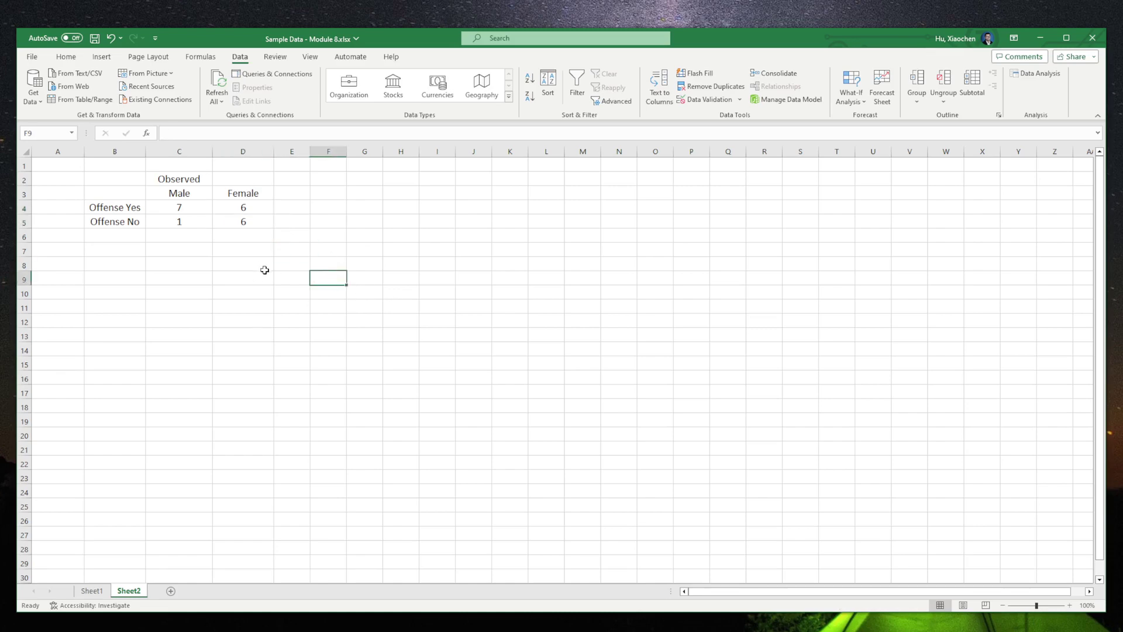
# Start a second table with the heading "Expected" in C8, Male in C9 and Female in D9
pyautogui.click(193, 265)
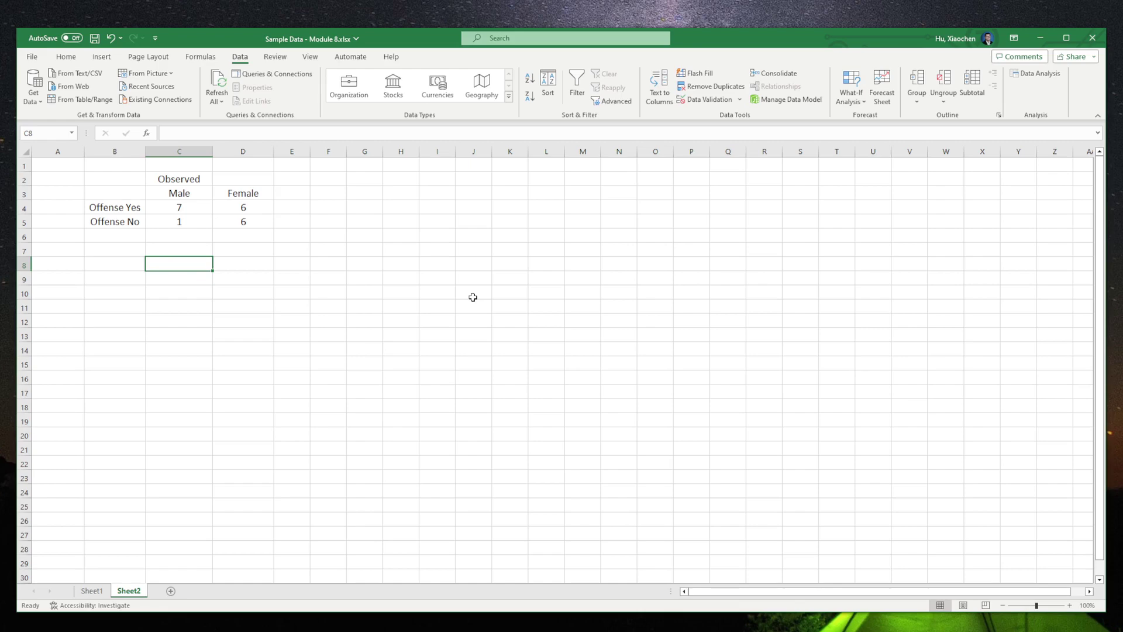
pyautogui.write('Ex')
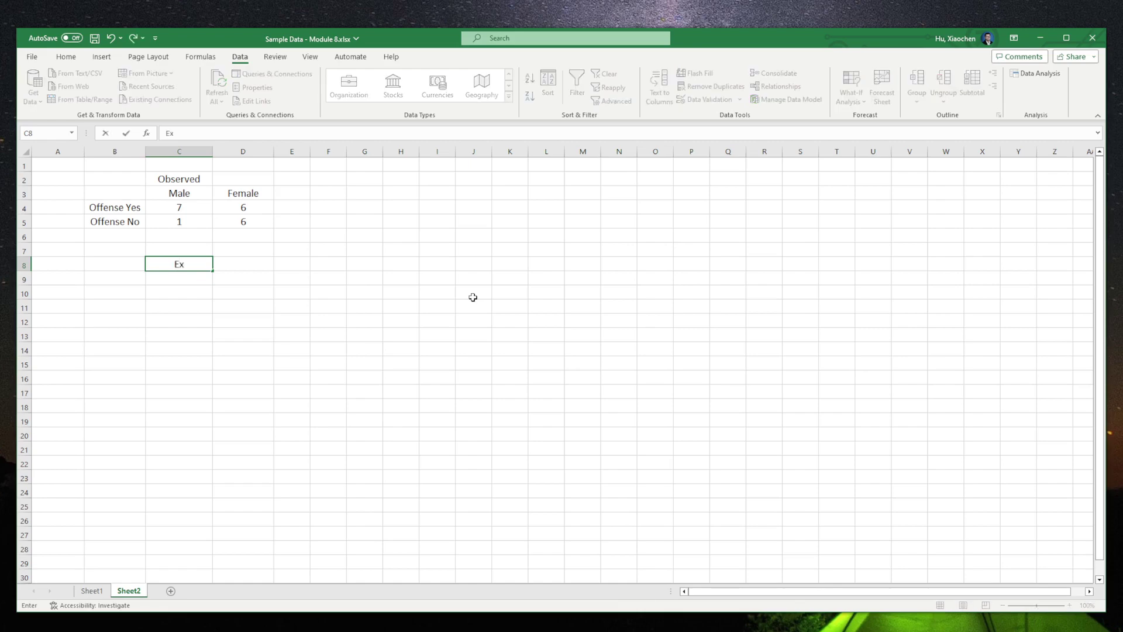
pyautogui.write('pected')
pyautogui.press('Return')
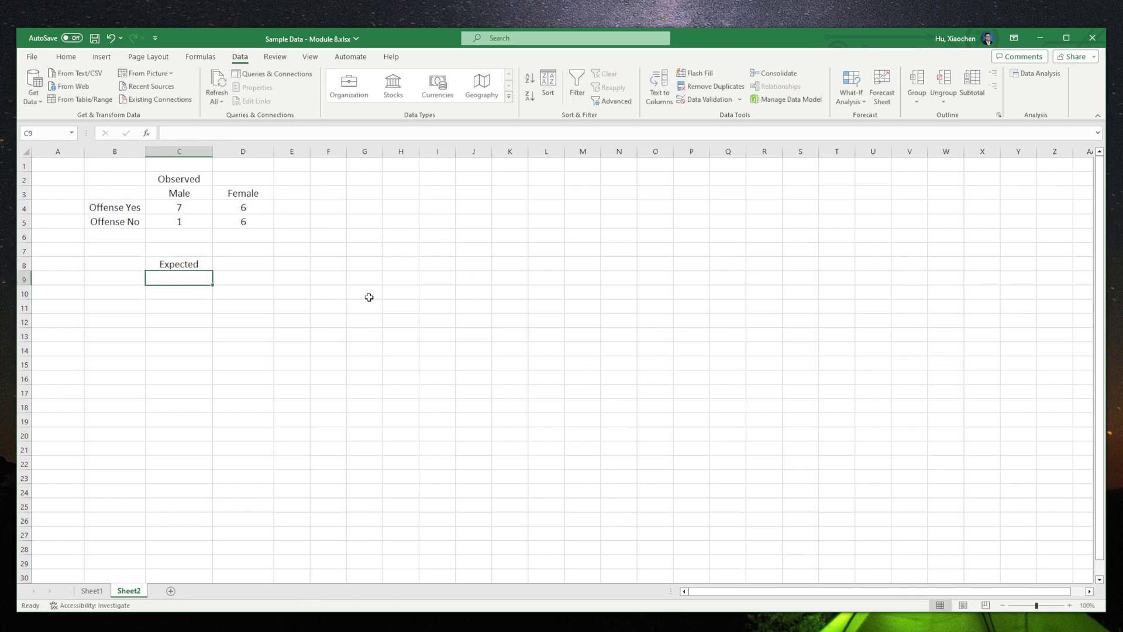
pyautogui.write('Male')
pyautogui.press('Tab')
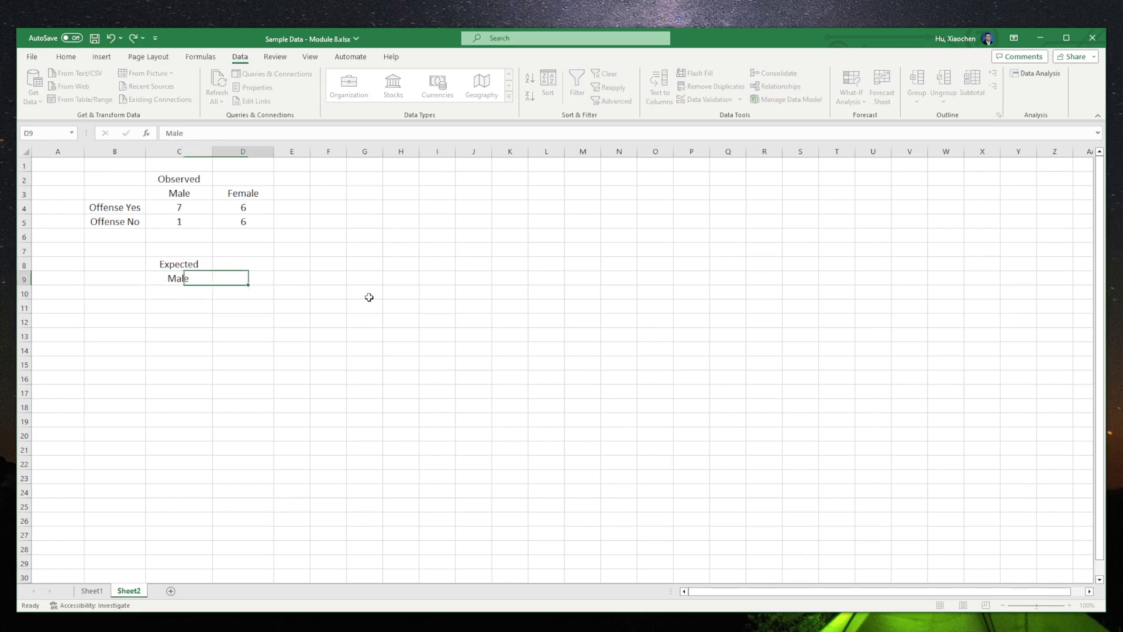
pyautogui.write('Female')
pyautogui.press('Return')
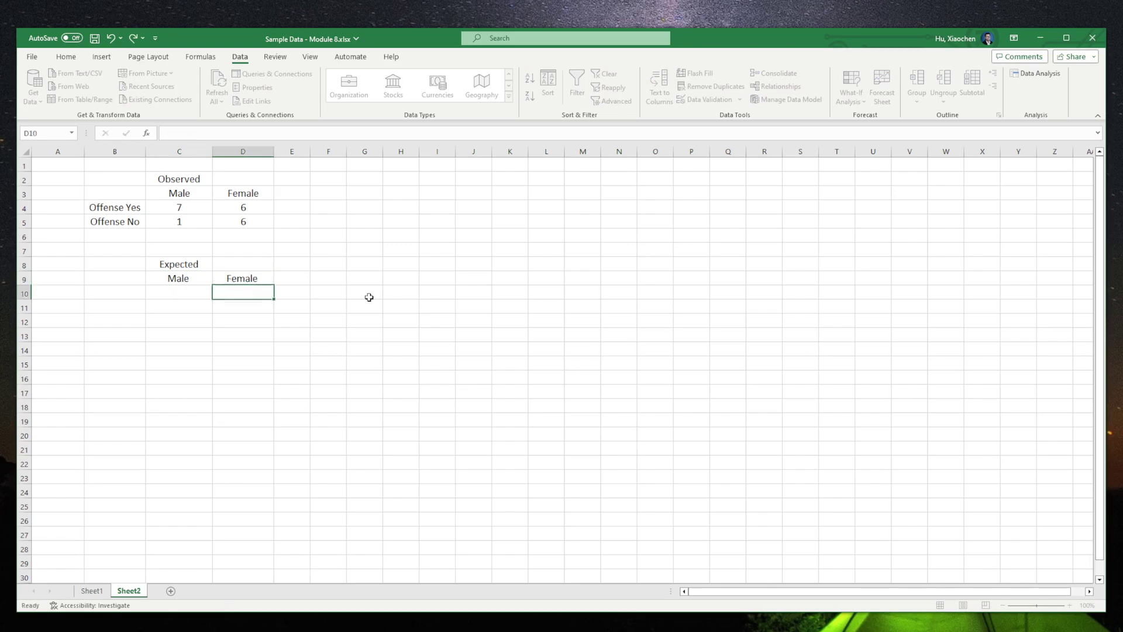
# Enter the row label "Offense Yes" in cell B10 of the Expected table
pyautogui.press('Left')
pyautogui.press('Left')
pyautogui.write('offense')
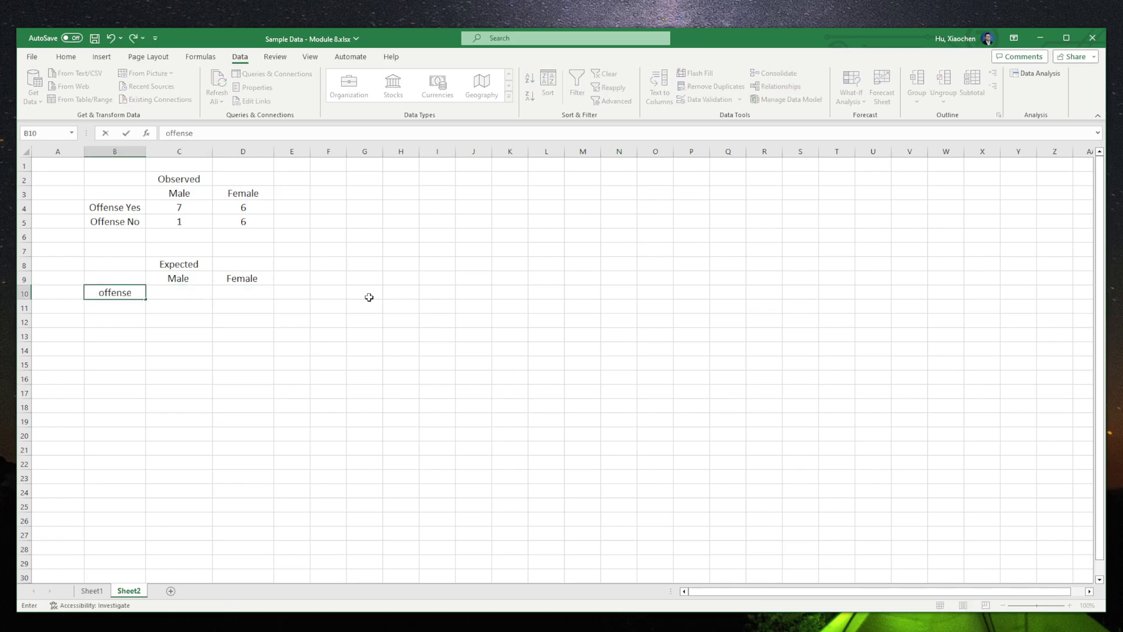
pyautogui.press('BackSpace')
pyautogui.press('BackSpace')
pyautogui.press('BackSpace')
pyautogui.press('BackSpace')
pyautogui.press('BackSpace')
pyautogui.press('BackSpace')
pyautogui.press('BackSpace')
pyautogui.write('Offense Y')
pyautogui.press('BackSpace')
pyautogui.press('BackSpace')
pyautogui.press('BackSpace')
pyautogui.write('Y')
pyautogui.press('Return')
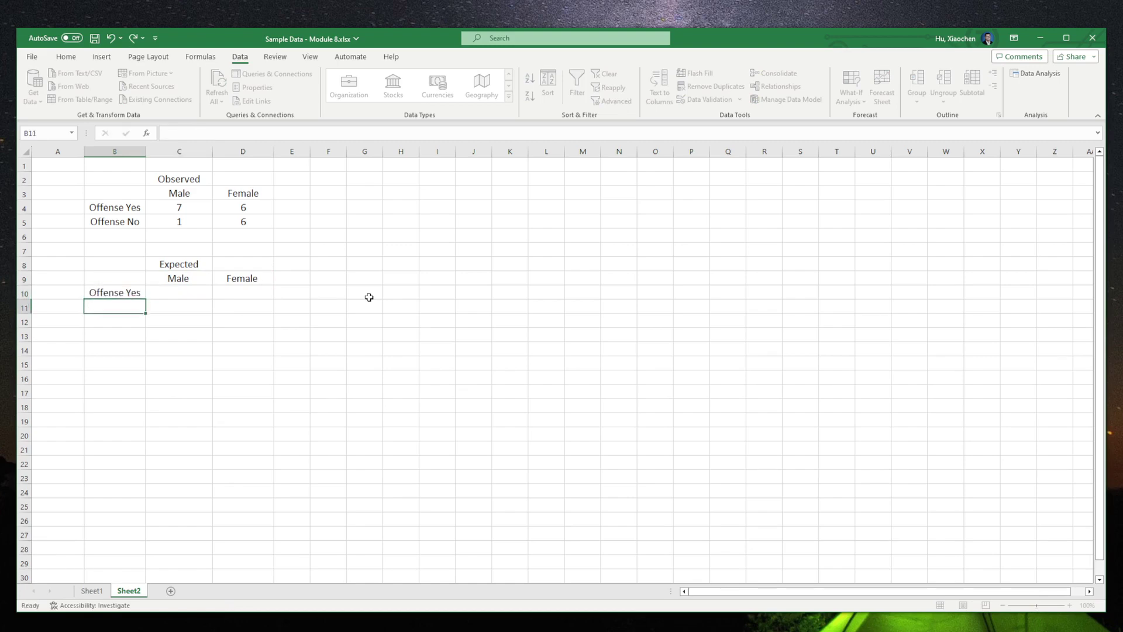
# Enter the row label "Offense No" in cell B11 of the Expected table
pyautogui.write('Offense ')
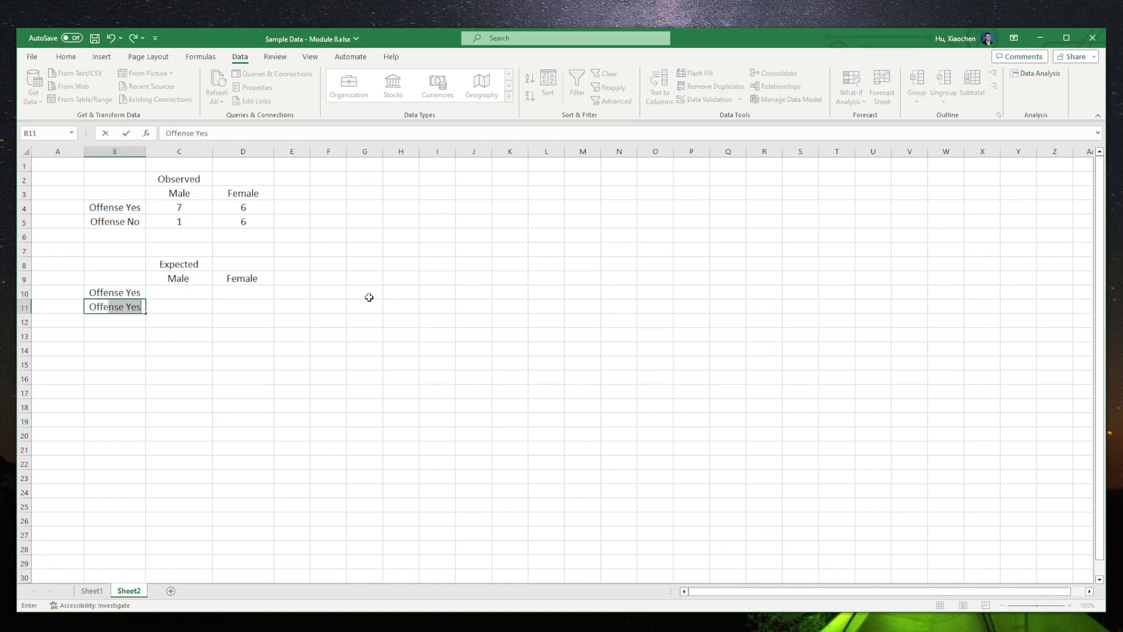
pyautogui.write('No')
pyautogui.press('Tab')
pyautogui.press('Up')
pyautogui.press('Down')
pyautogui.press('Down')
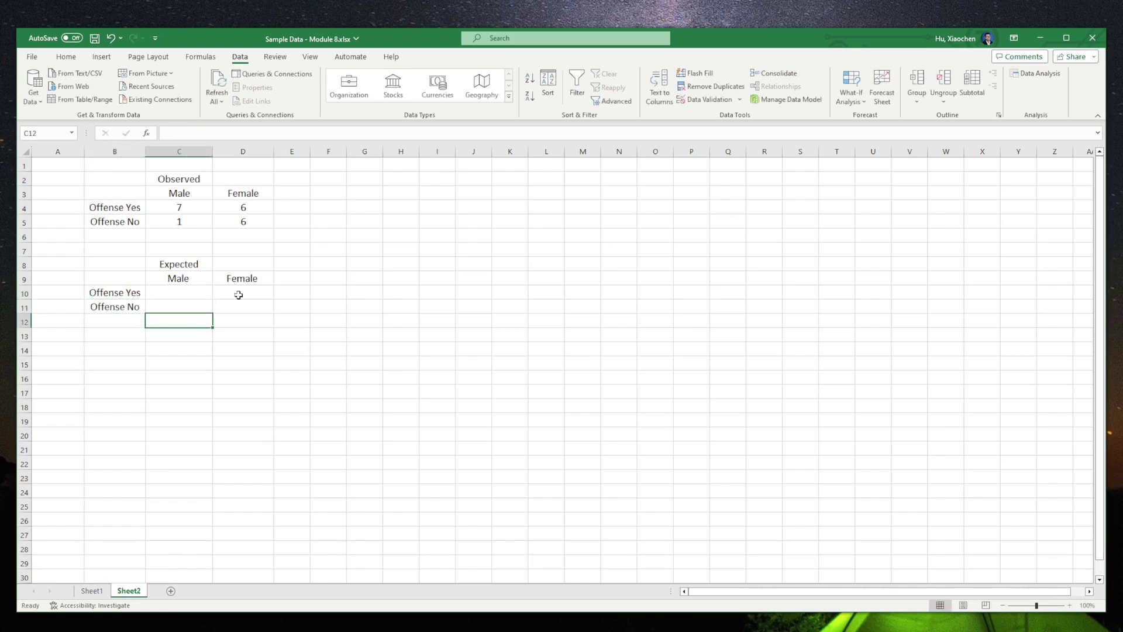
# Insert a blank row at row 7 between the Observed and Expected tables
pyautogui.rightClick(26, 251)
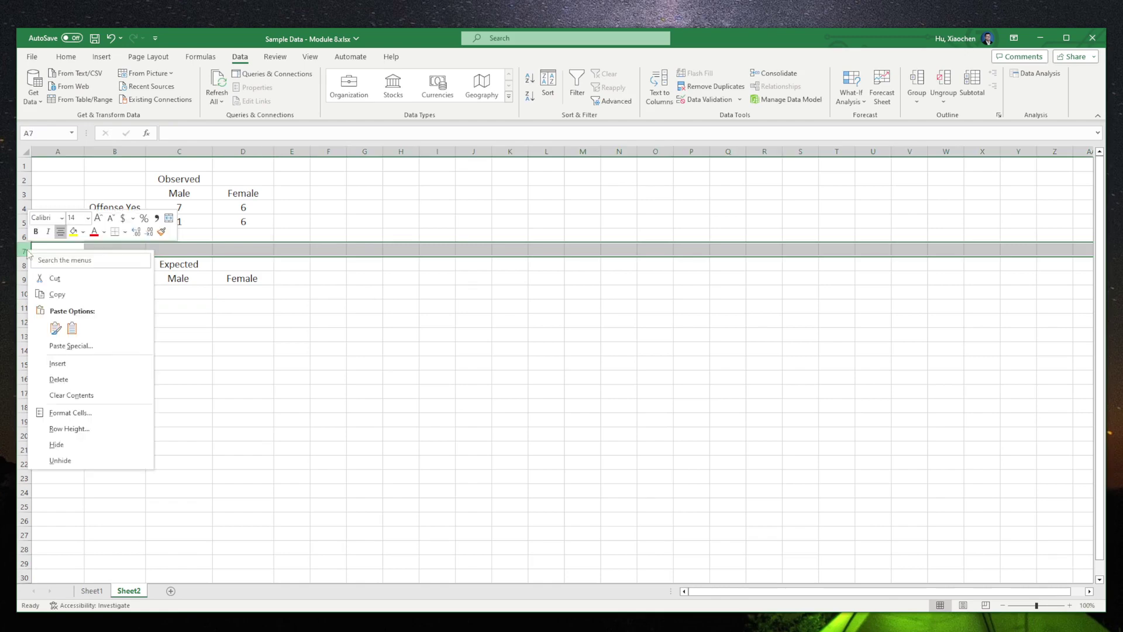
pyautogui.click(58, 364)
pyautogui.click(374, 279)
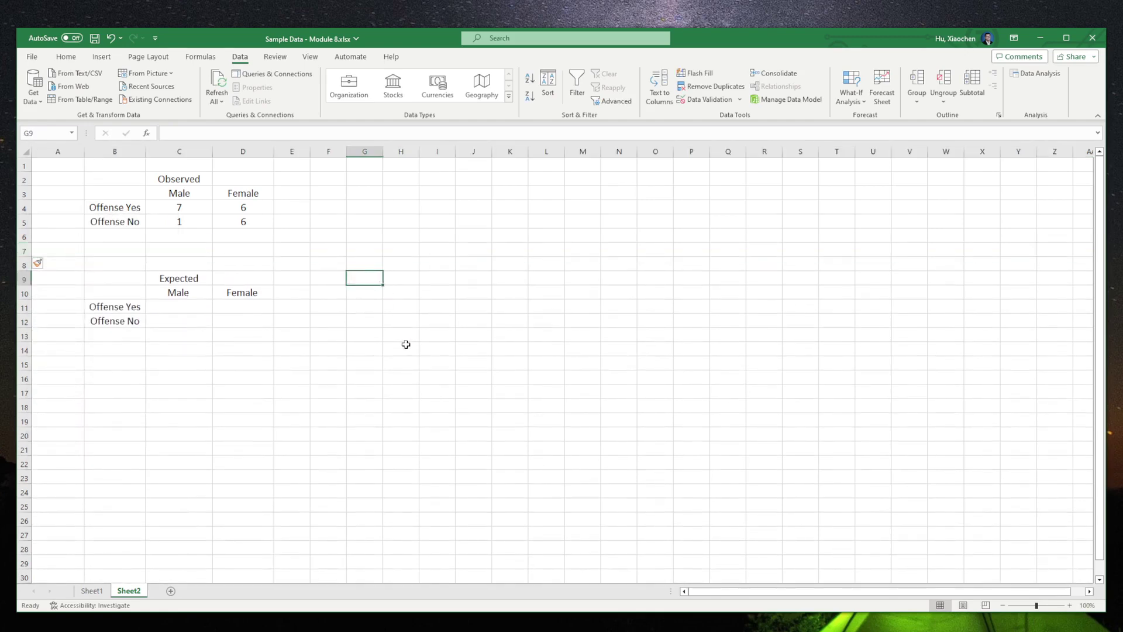
# Enter the Observed table's column totals, 8 for Male in C6 and 12 for Female in D6
pyautogui.click(334, 368)
pyautogui.click(268, 378)
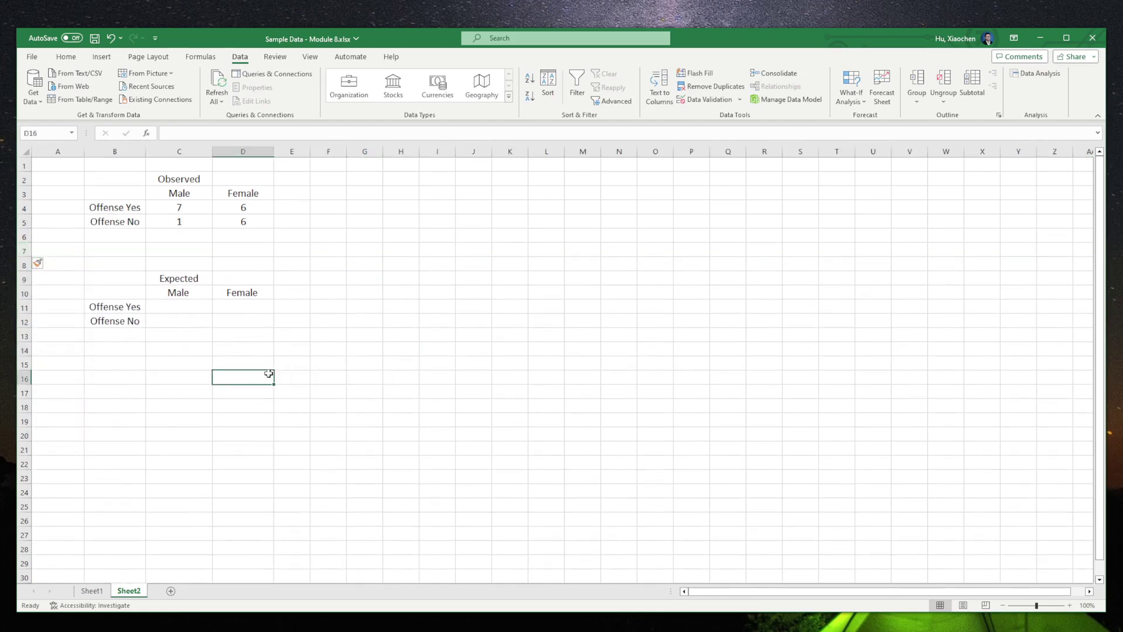
pyautogui.click(179, 233)
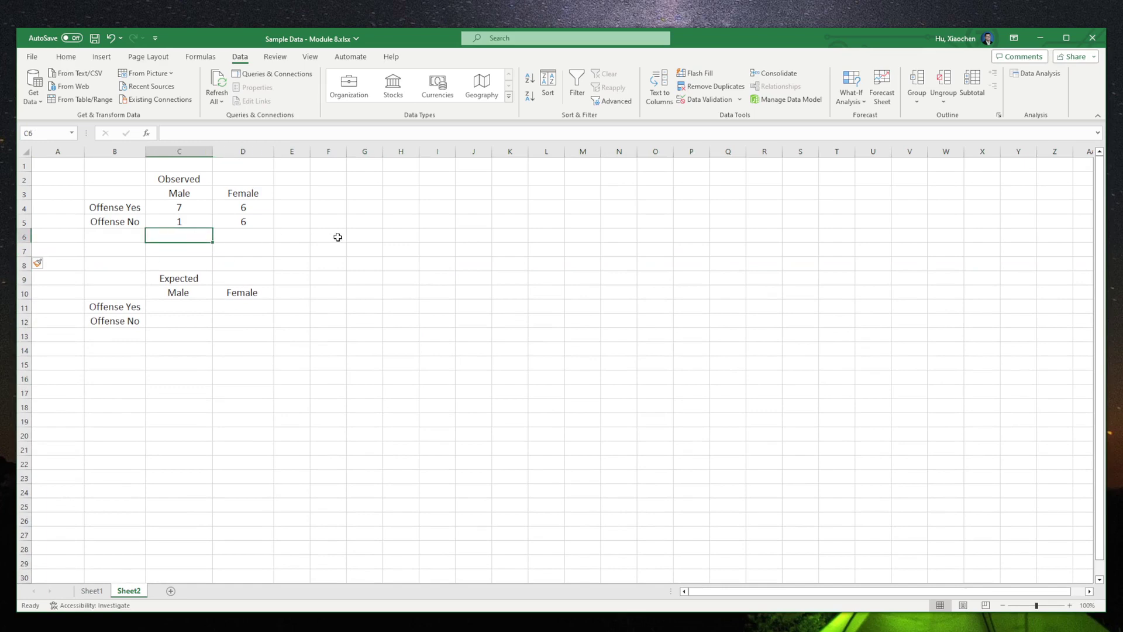
pyautogui.click(195, 234)
pyautogui.write('8')
pyautogui.click(234, 235)
pyautogui.hotkey('alt', '=')
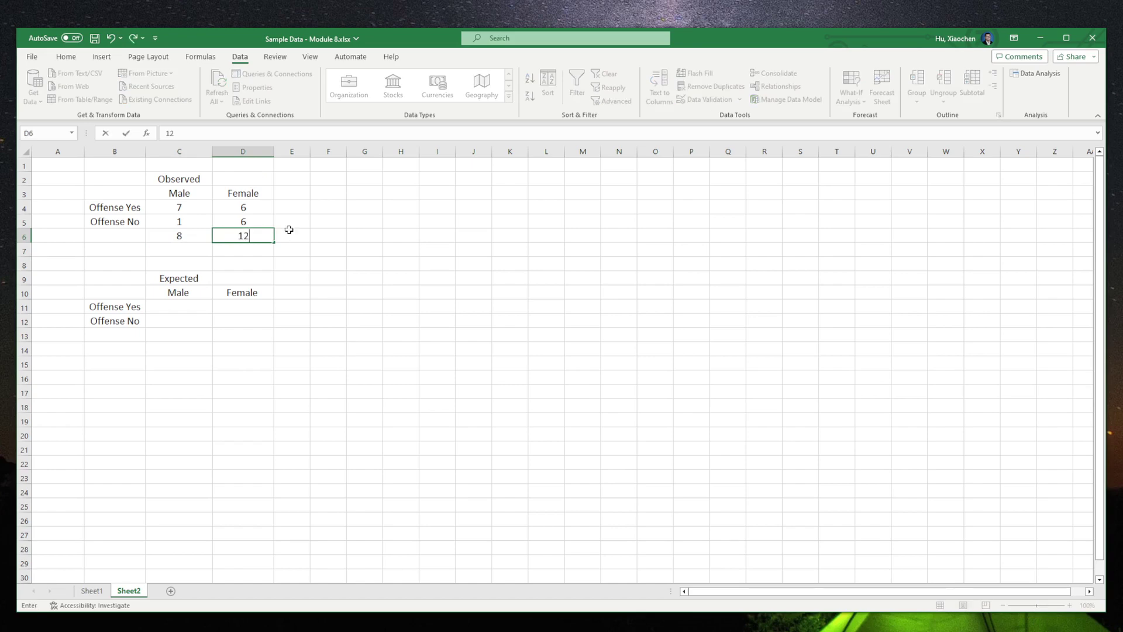
pyautogui.press('Return')
# Enter the Observed table's row totals 13 in E4 and 7 in E5, and the grand total 20 in E6
pyautogui.moveTo(199, 209); pyautogui.dragTo(286, 208)
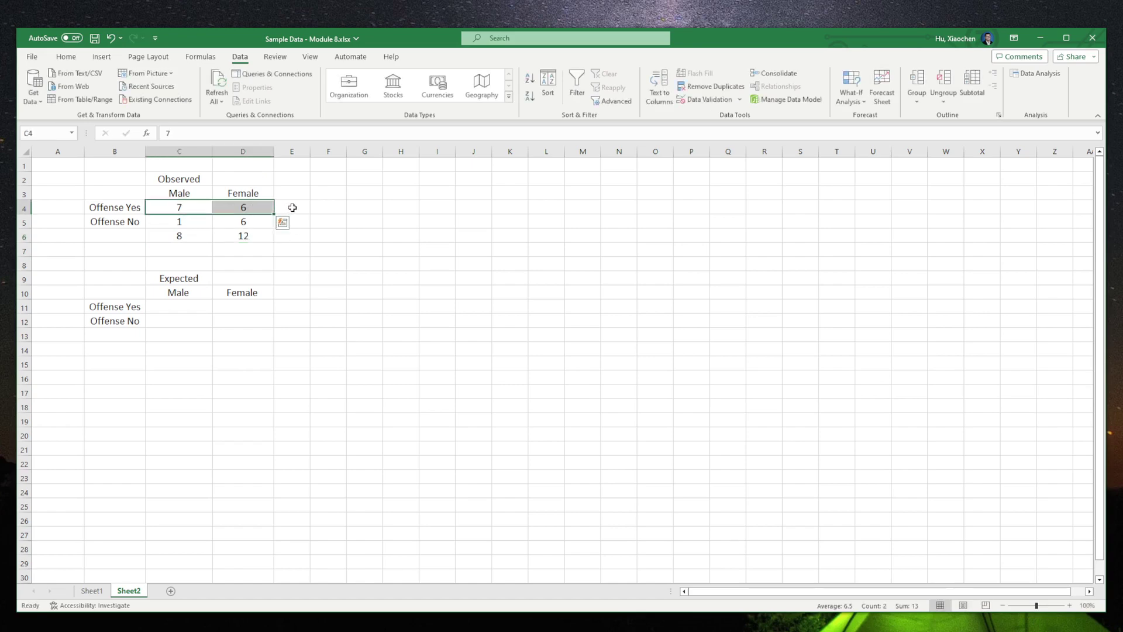
pyautogui.click(288, 208)
pyautogui.write('13')
pyautogui.moveTo(208, 223); pyautogui.dragTo(269, 221)
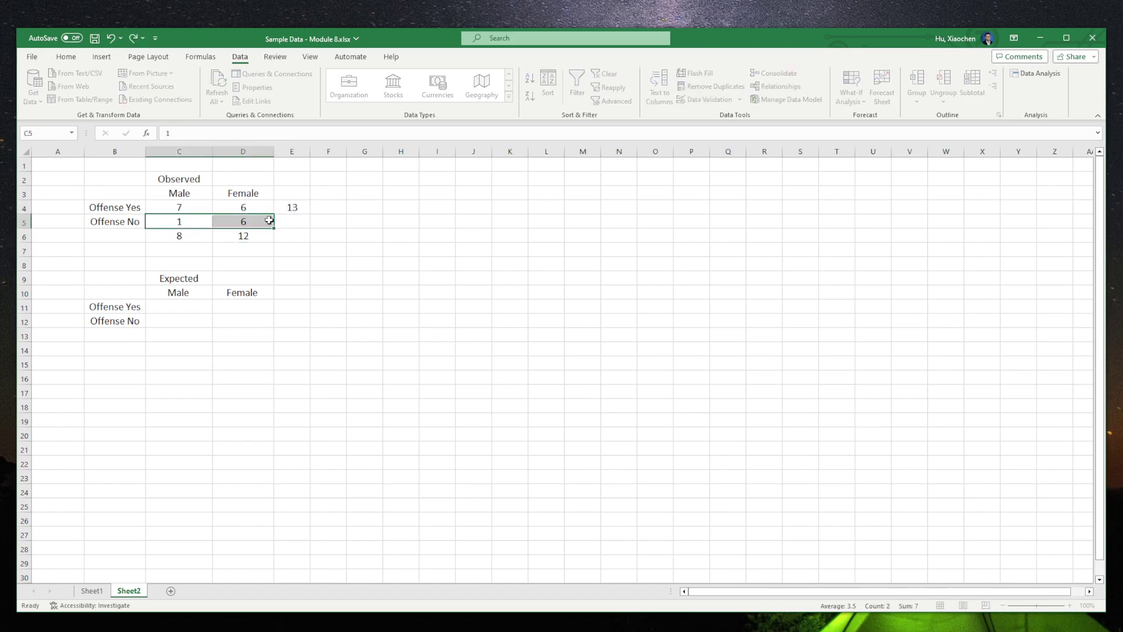
pyautogui.click(302, 220)
pyautogui.write('7')
pyautogui.press('Return')
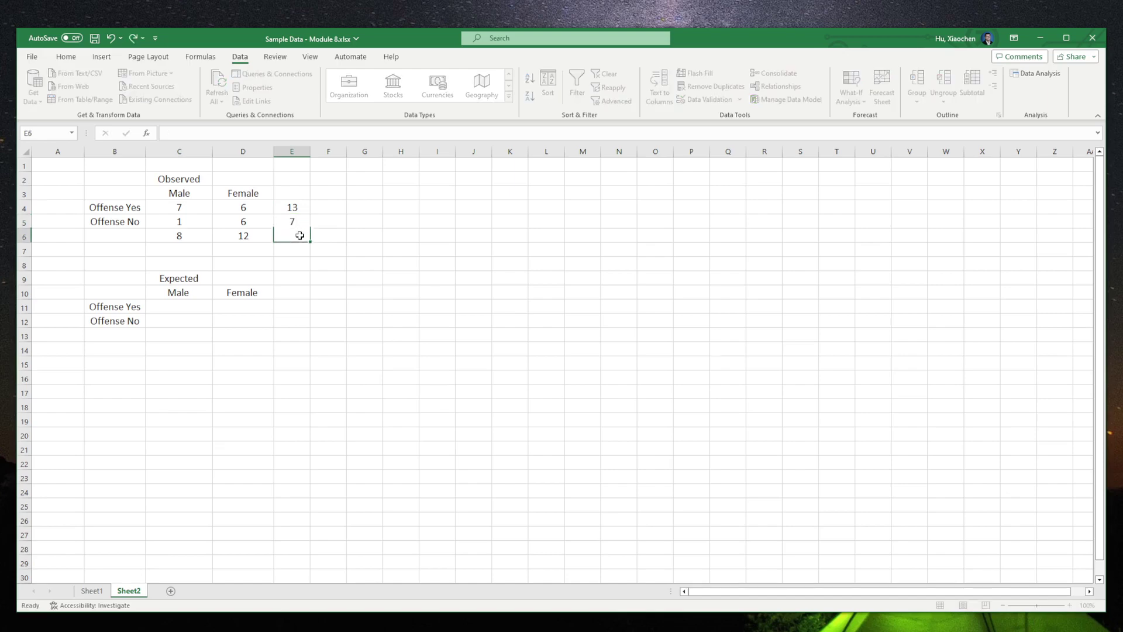
pyautogui.write('20')
# Enter the Expected table's column totals 8 in C13 and 12 in D13, with the grand total 20 in E13
pyautogui.click(202, 336)
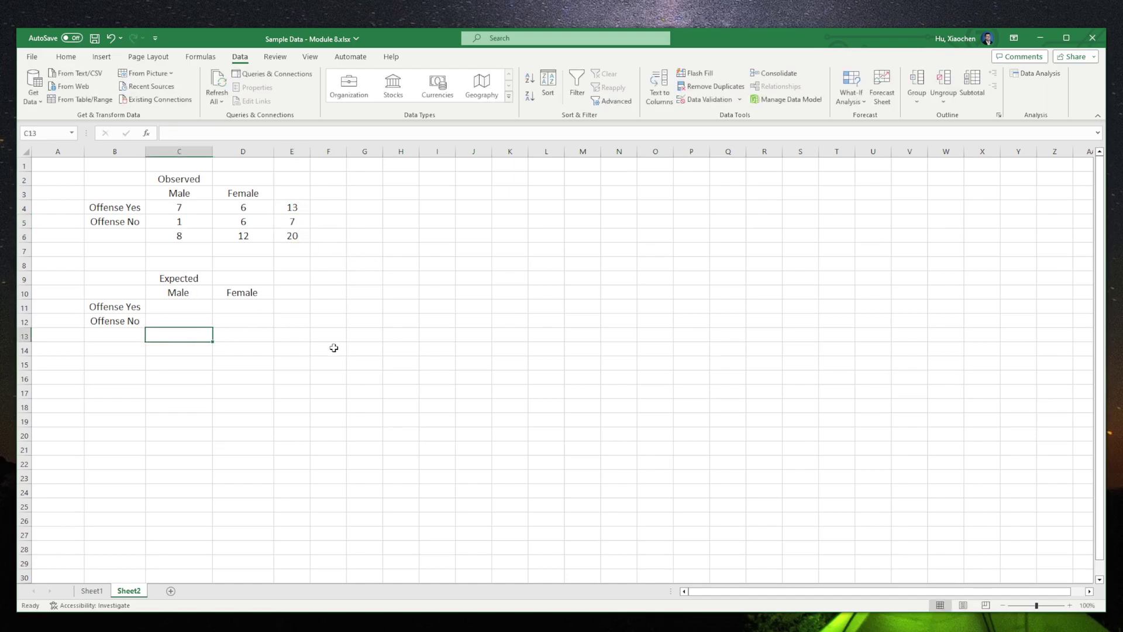
pyautogui.write('8')
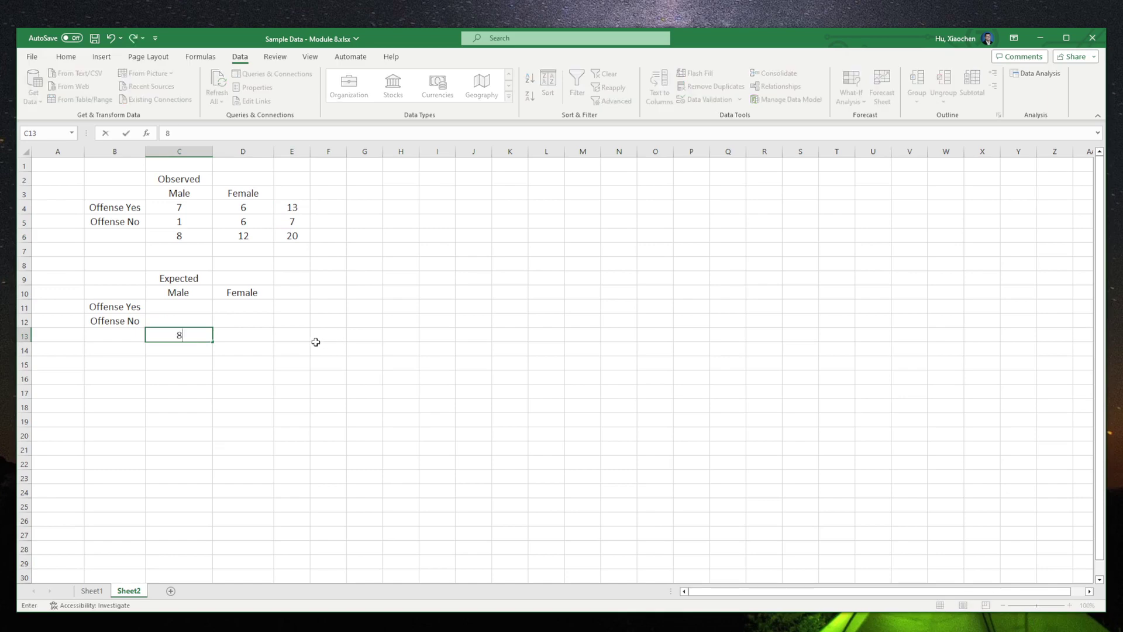
pyautogui.click(255, 337)
pyautogui.write('12')
pyautogui.click(295, 336)
pyautogui.write('2')
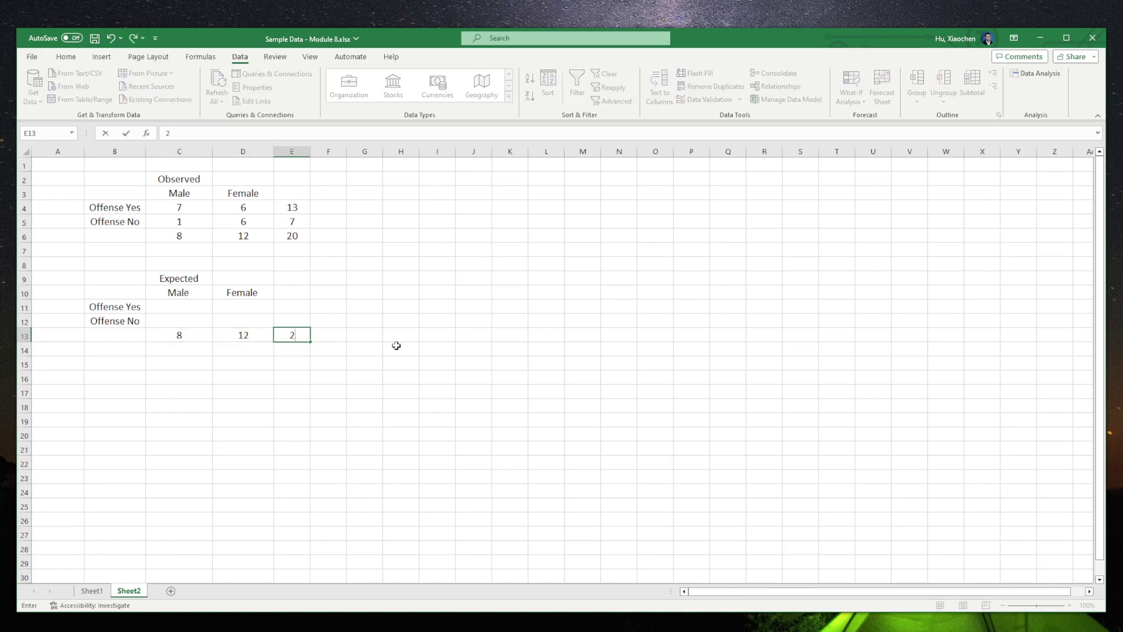
pyautogui.write('0')
# Enter the Expected table's row totals, 7 in E12 and 13 in E11
pyautogui.click(298, 317)
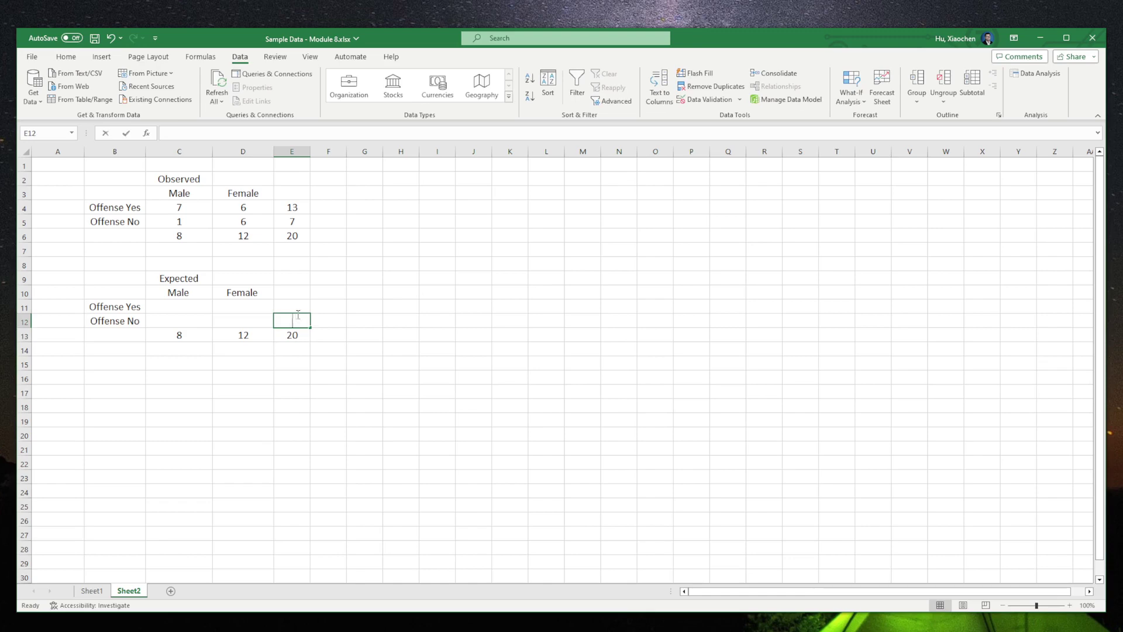
pyautogui.write('7')
pyautogui.click(292, 305)
pyautogui.write('13')
pyautogui.click(358, 308)
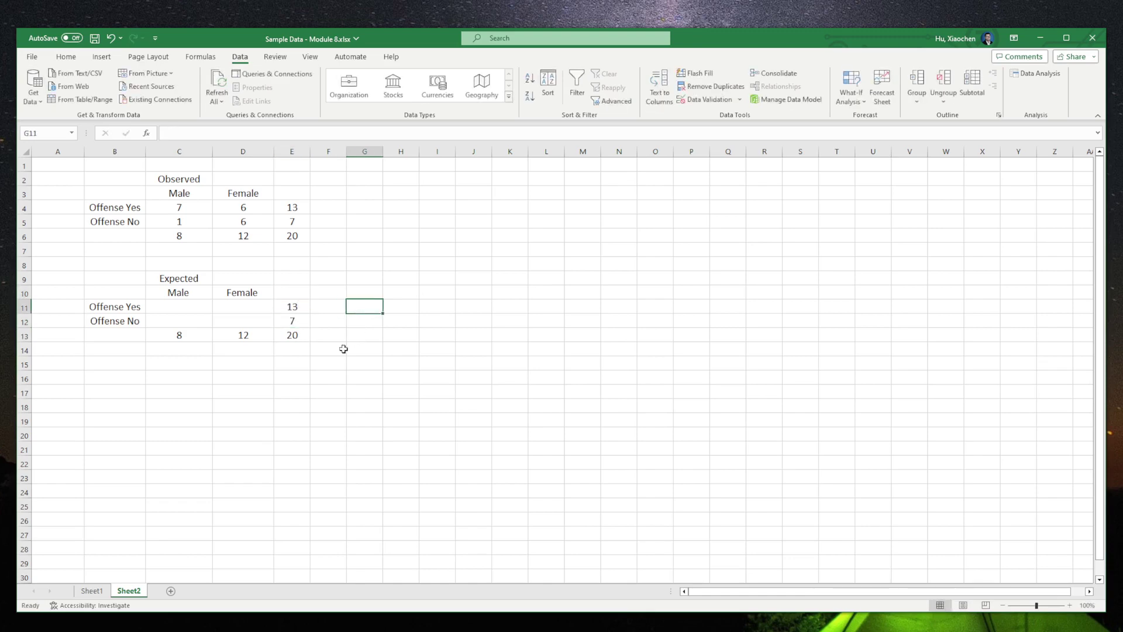
# Calculate the expected Male frequencies with =8*13/20 in C11 and =8*7/20 in C12
pyautogui.click(188, 362)
pyautogui.click(185, 319)
pyautogui.doubleClick(188, 310)
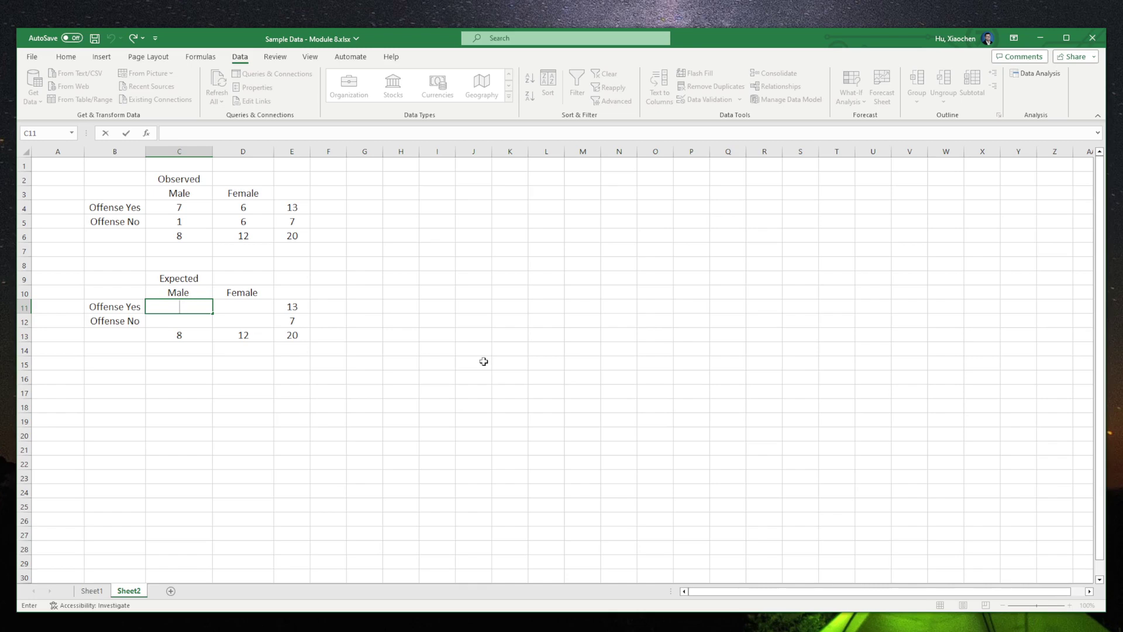
pyautogui.write('=8*13/20')
pyautogui.press('Return')
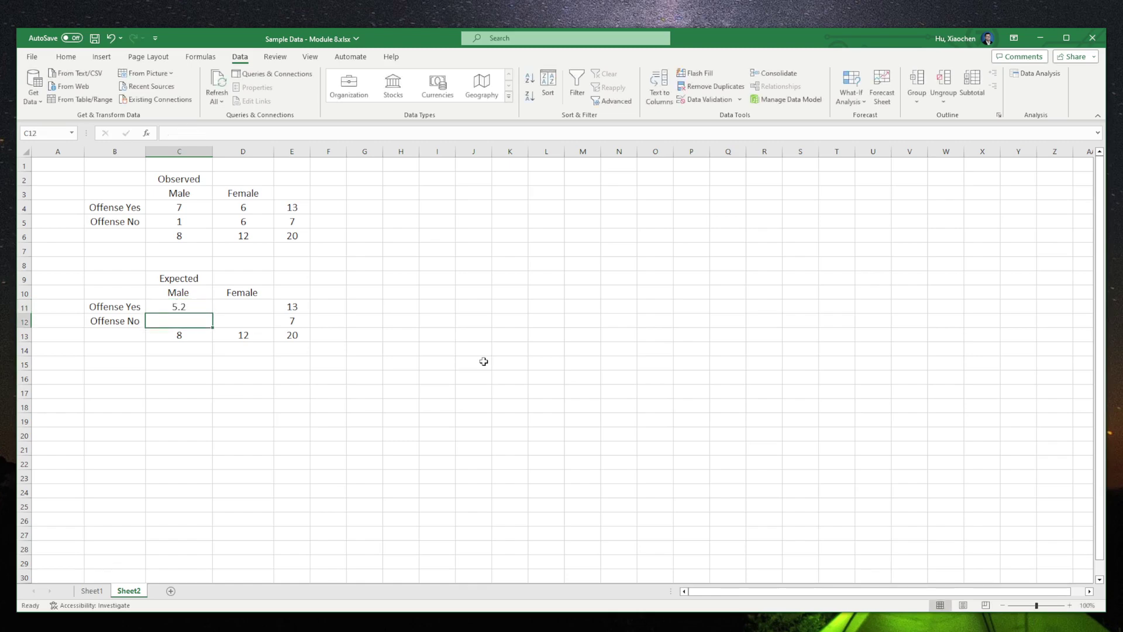
pyautogui.write('=')
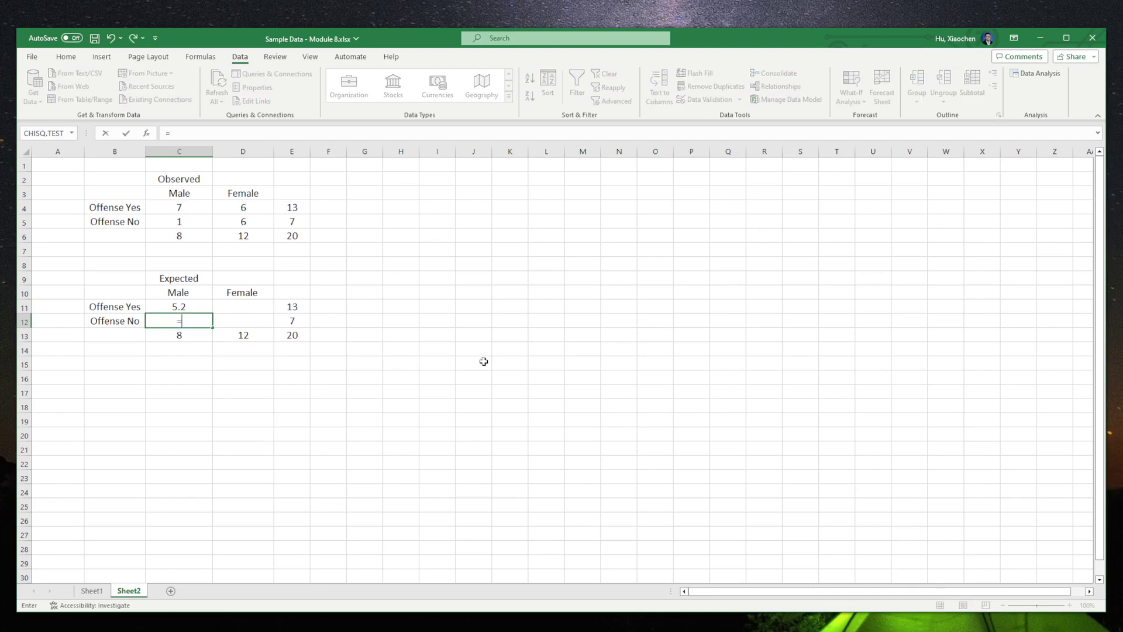
pyautogui.write('8*7/20')
pyautogui.press('Return')
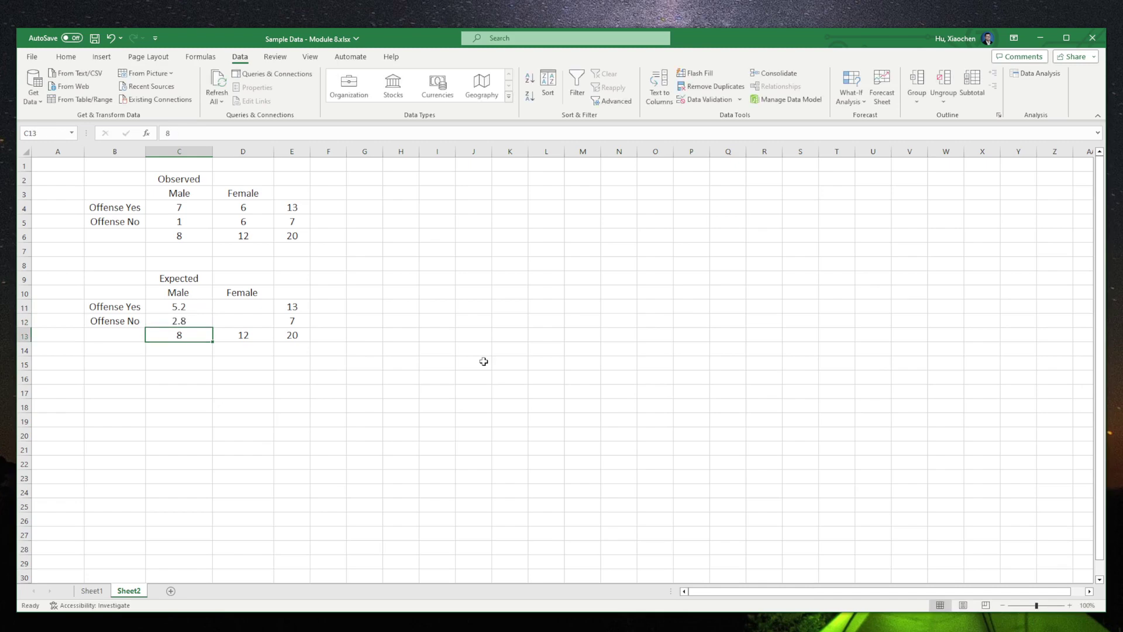
# Calculate the expected Female frequencies with =12*13/20 in D11 and =12*7/20 in D12
pyautogui.press('Right')
pyautogui.press('Up')
pyautogui.press('Up')
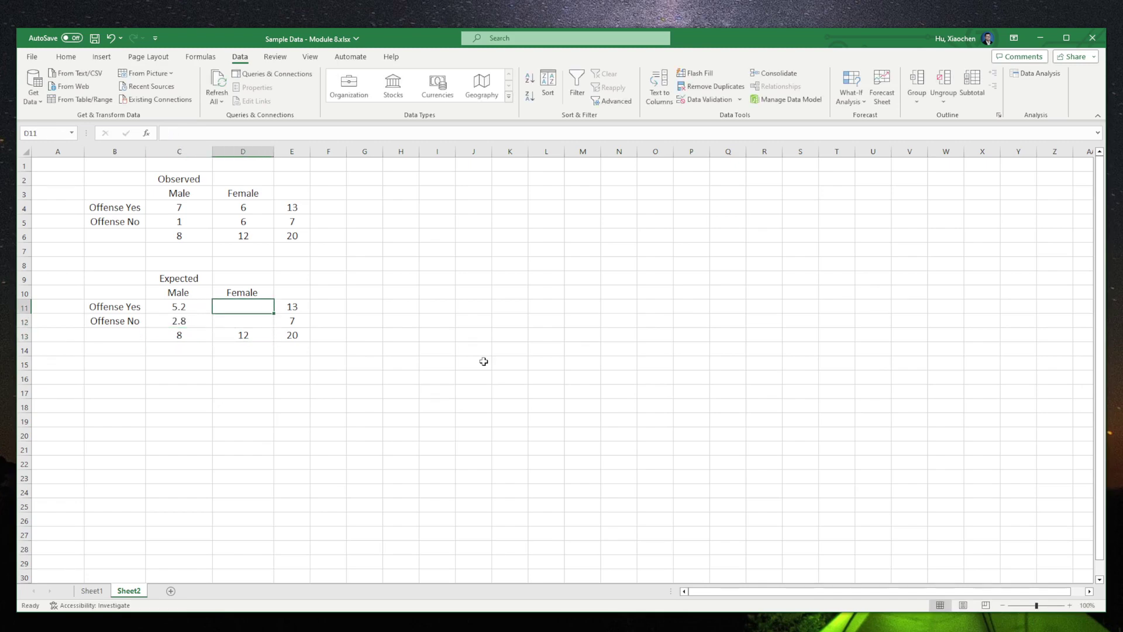
pyautogui.write('=12')
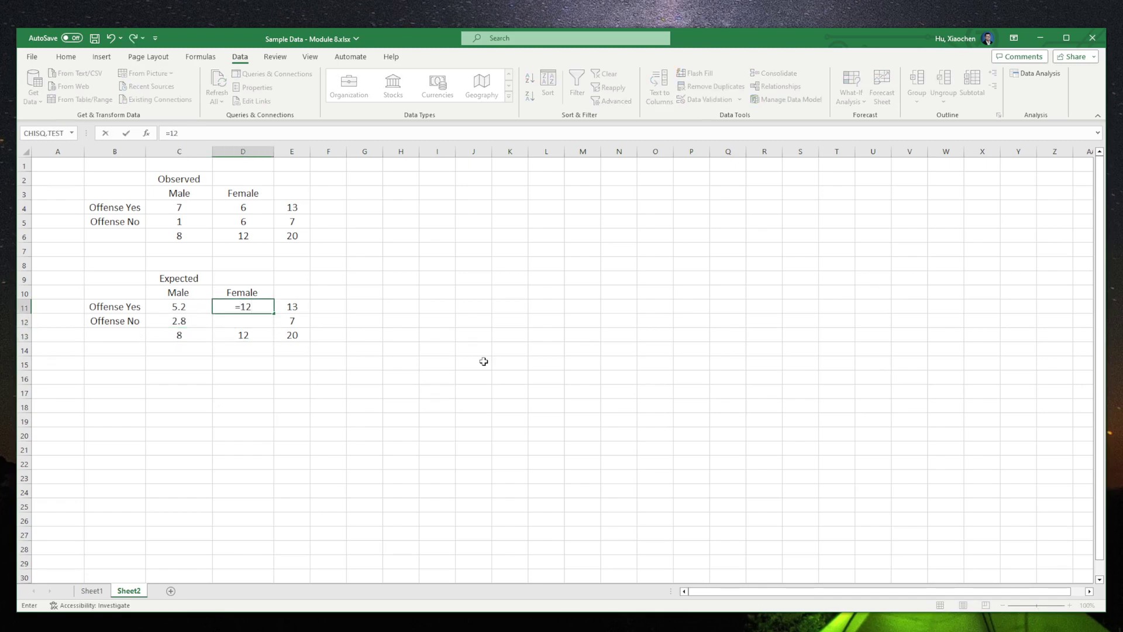
pyautogui.write('*13/20')
pyautogui.press('Return')
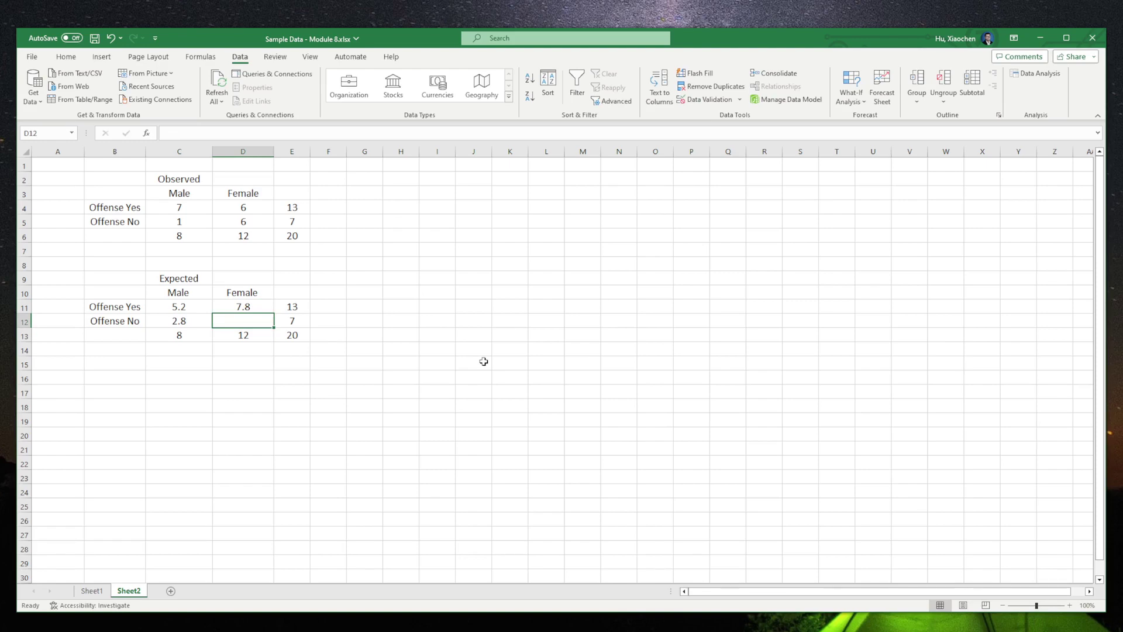
pyautogui.write('=12')
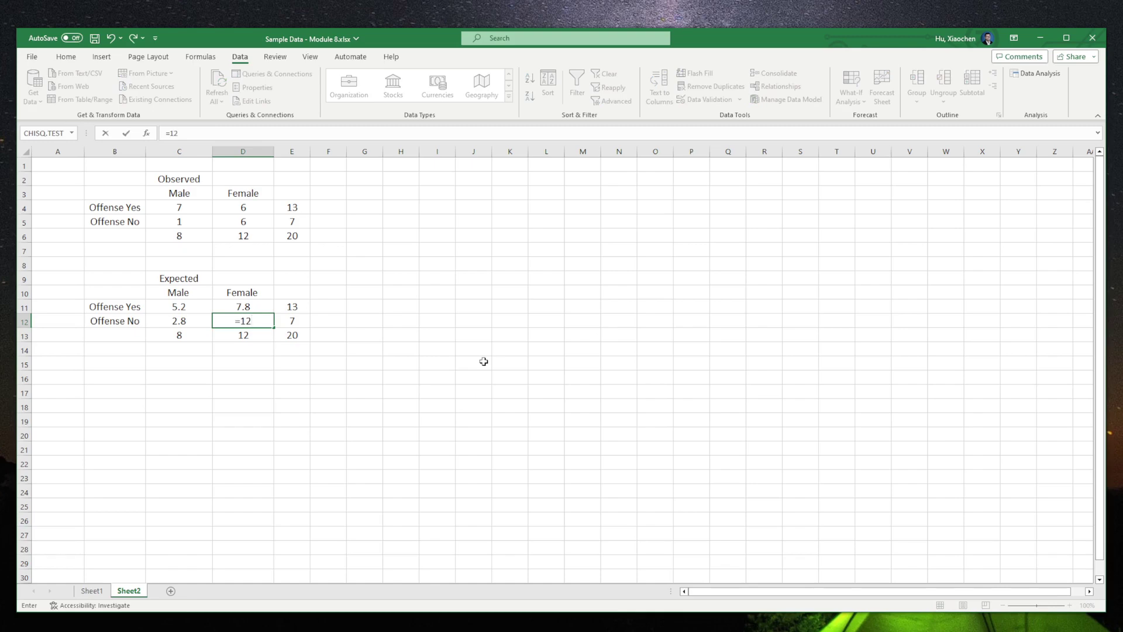
pyautogui.write('*7/20')
pyautogui.press('Return')
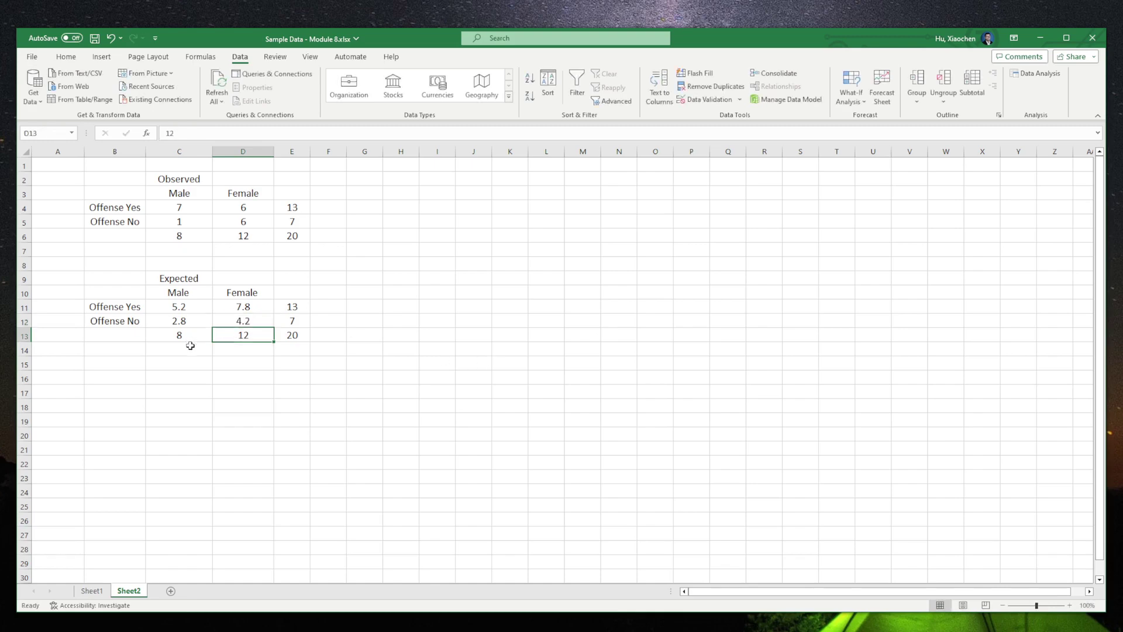
# Check the expected Male and Female frequencies against their column totals in row 13
pyautogui.click(190, 345)
pyautogui.moveTo(194, 307); pyautogui.dragTo(193, 324)
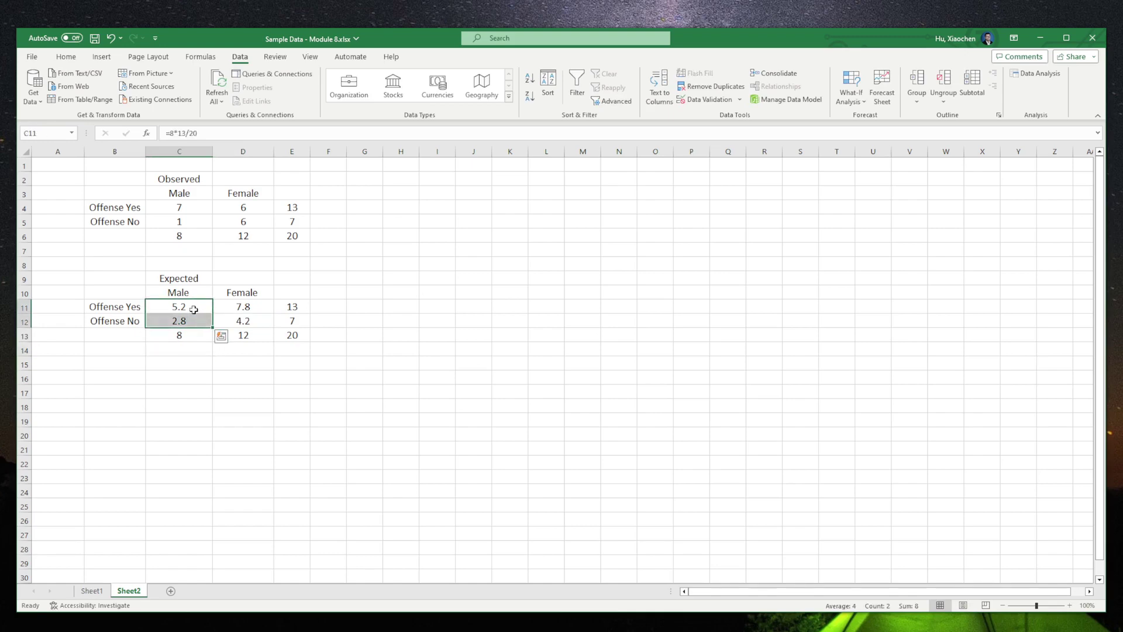
pyautogui.click(194, 309)
pyautogui.click(189, 321)
pyautogui.click(191, 336)
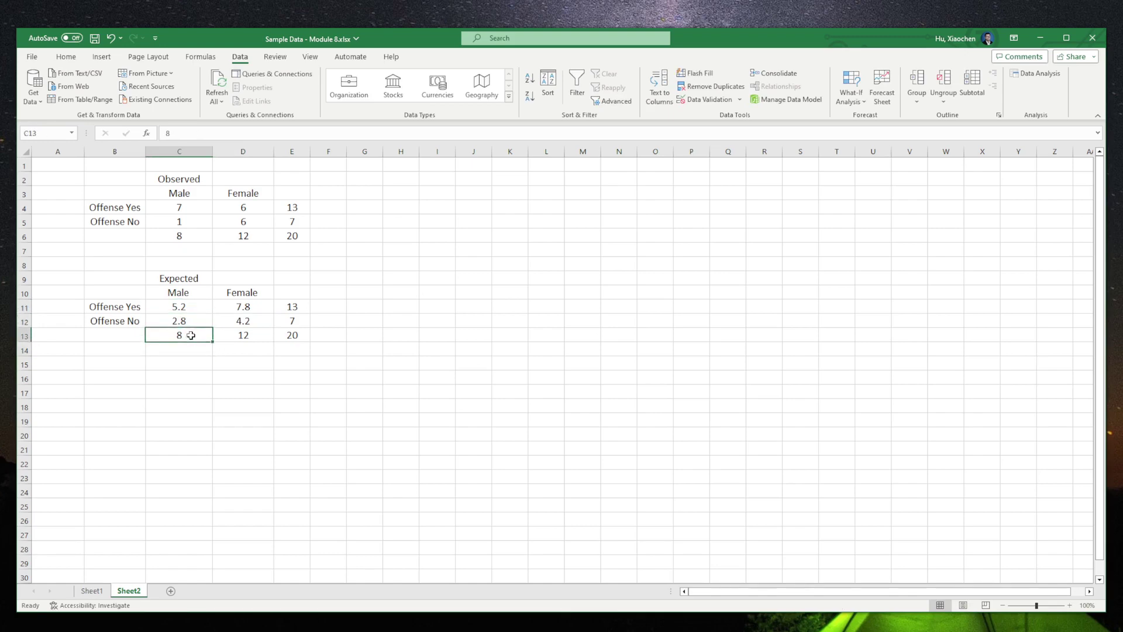
pyautogui.click(247, 308)
pyautogui.click(254, 323)
pyautogui.click(256, 337)
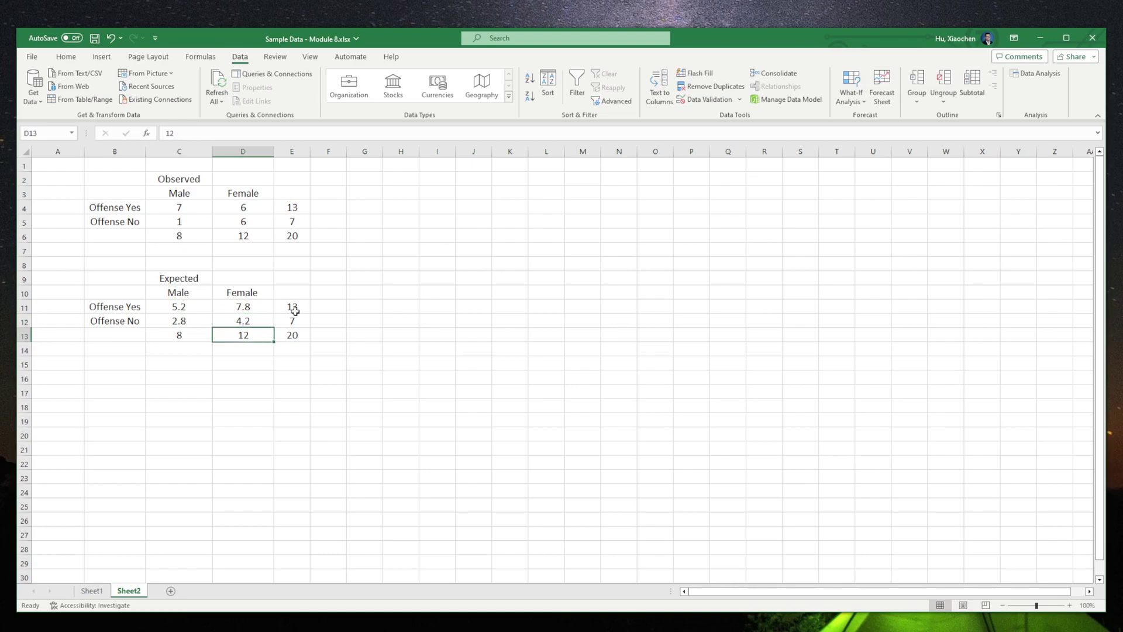
# Check the expected frequencies of both offense rows against their row totals in column E, declining any replacement of cell data
pyautogui.click(296, 311)
pyautogui.click(207, 308)
pyautogui.moveTo(208, 307); pyautogui.dragTo(264, 329)
pyautogui.click(198, 326)
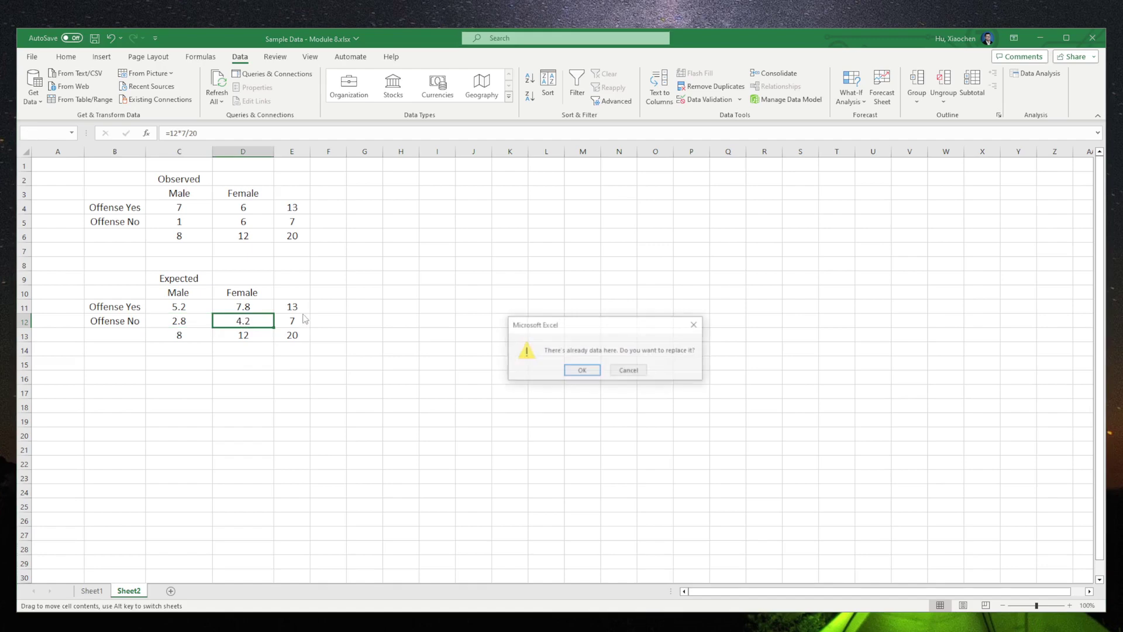
pyautogui.click(629, 370)
pyautogui.click(296, 321)
pyautogui.click(345, 335)
pyautogui.click(292, 363)
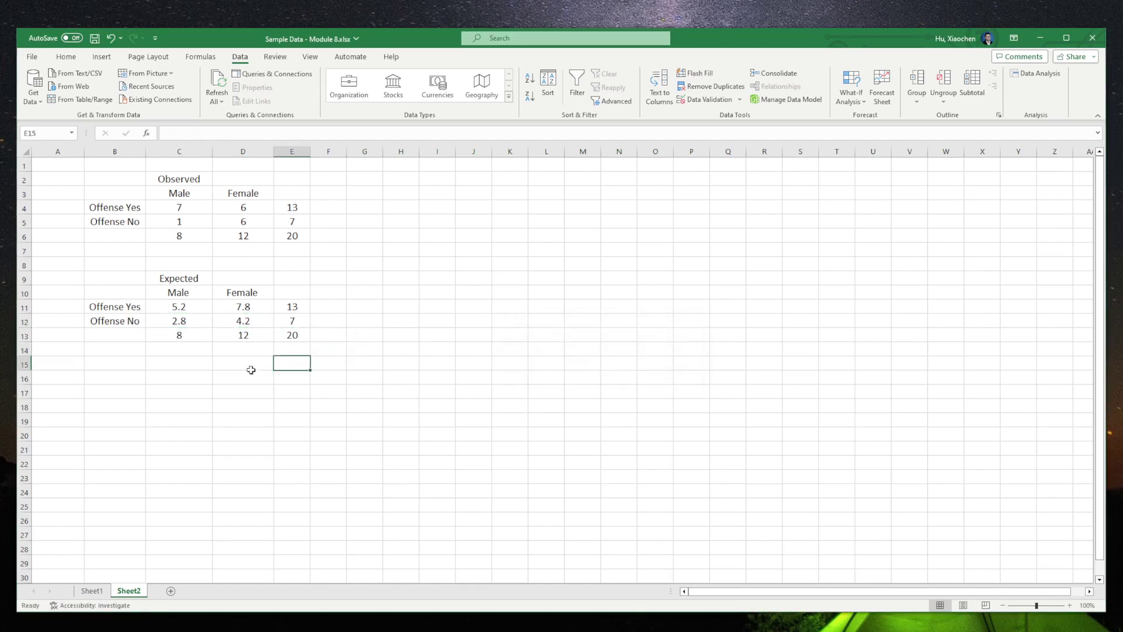
pyautogui.click(201, 366)
pyautogui.click(201, 378)
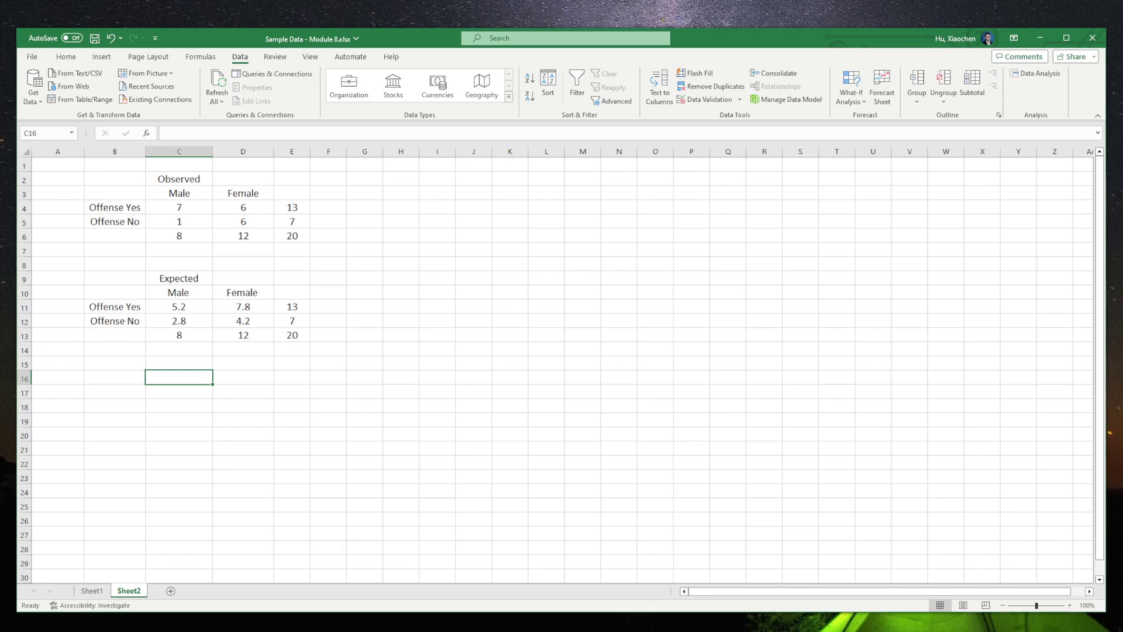
# Copy the obtained chi-square formula from the Step 4 slide in the PowerPoint presentation and return to the Excel sheet
pyautogui.click(755, 629)
pyautogui.scroll(-2, 172, 247)
pyautogui.scroll(-5, 145, 375)
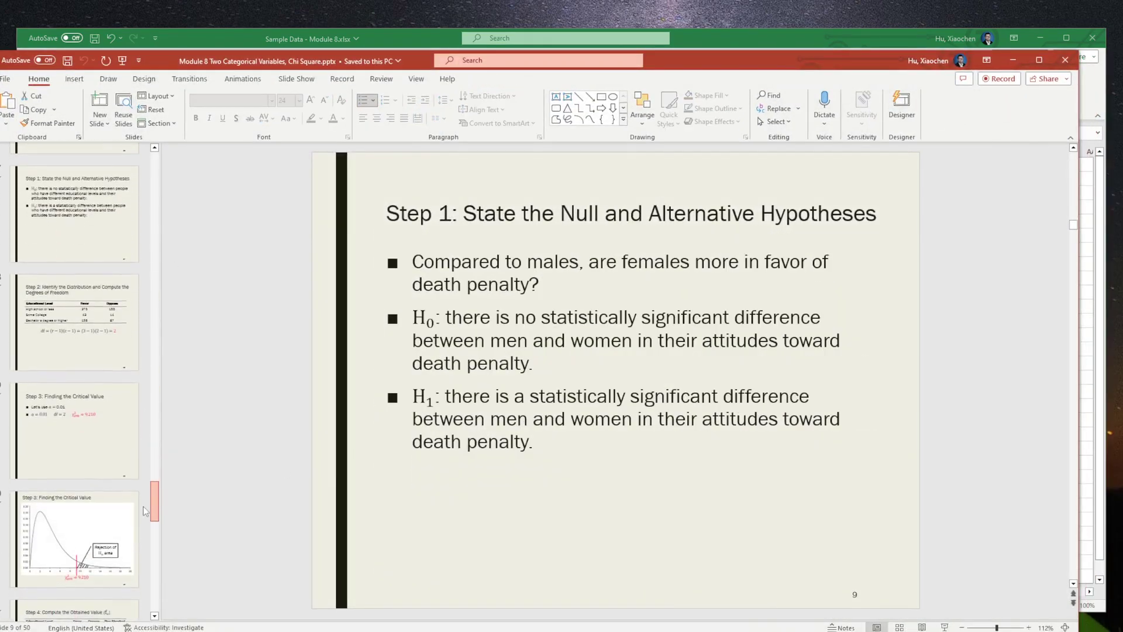
pyautogui.scroll(-2, 141, 545)
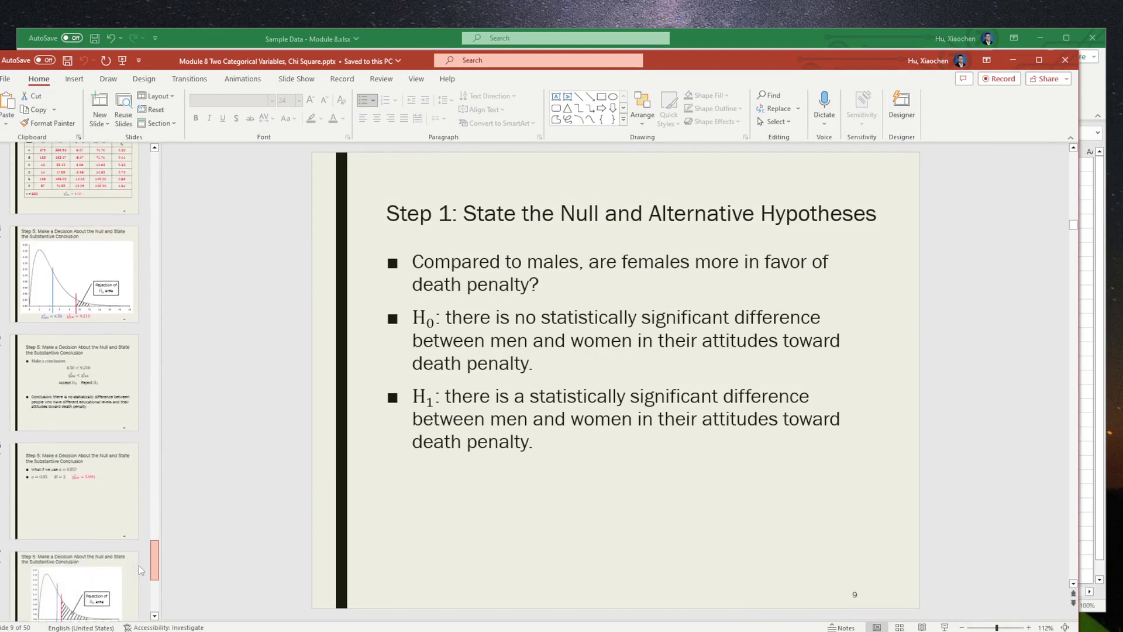
pyautogui.scroll(-6, 141, 570)
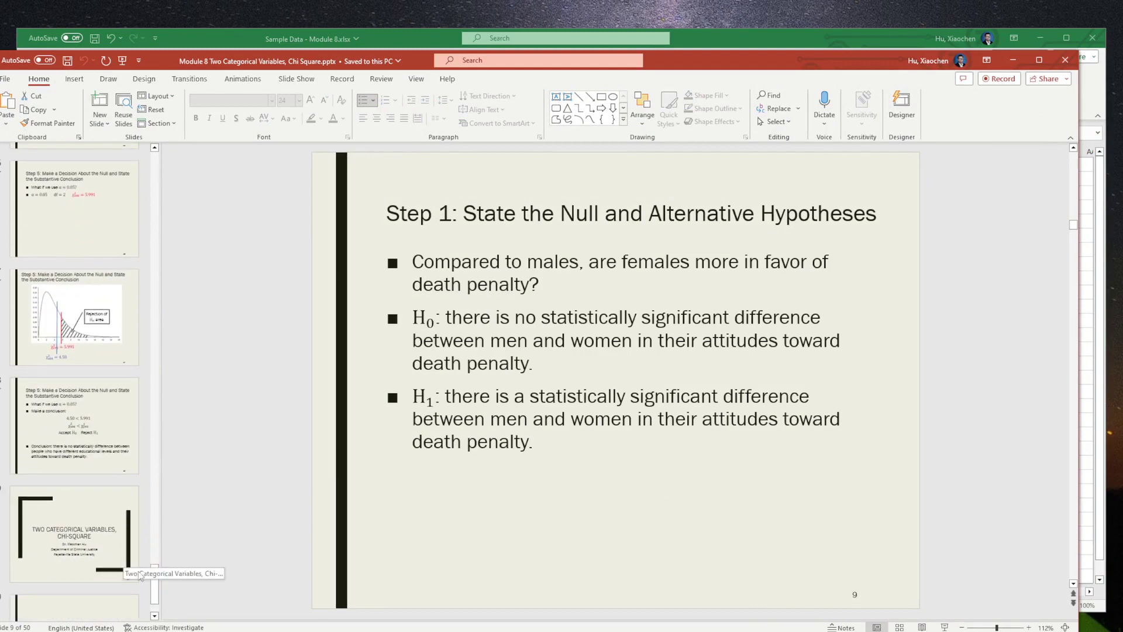
pyautogui.moveTo(155, 582); pyautogui.dragTo(170, 403)
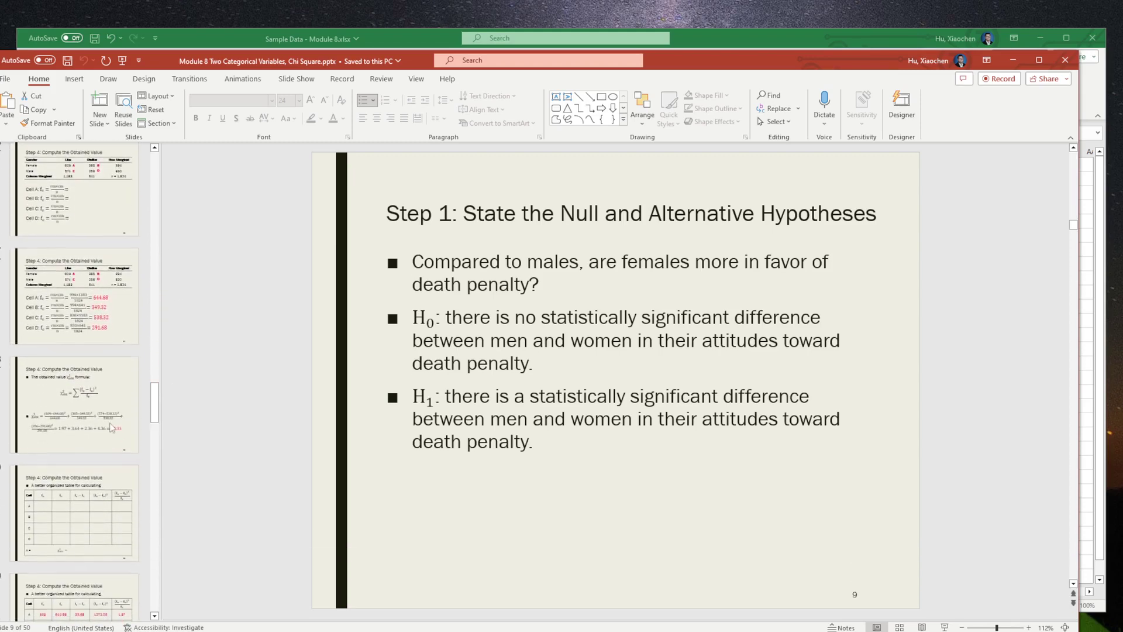
pyautogui.click(111, 427)
pyautogui.click(706, 329)
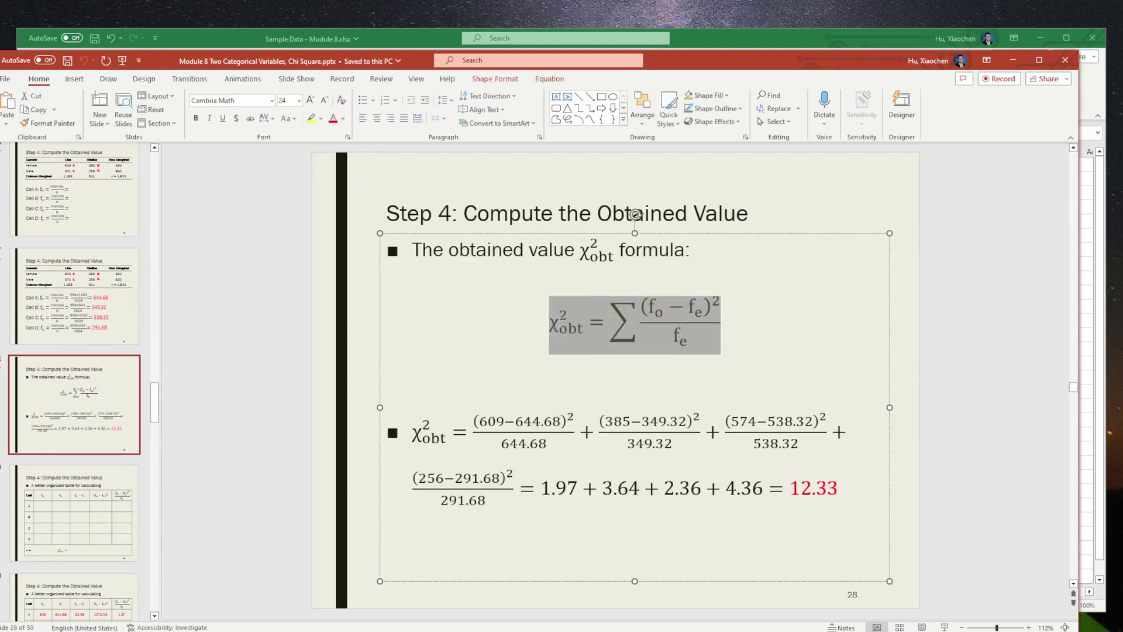
pyautogui.click(1013, 60)
pyautogui.click(508, 261)
pyautogui.click(442, 237)
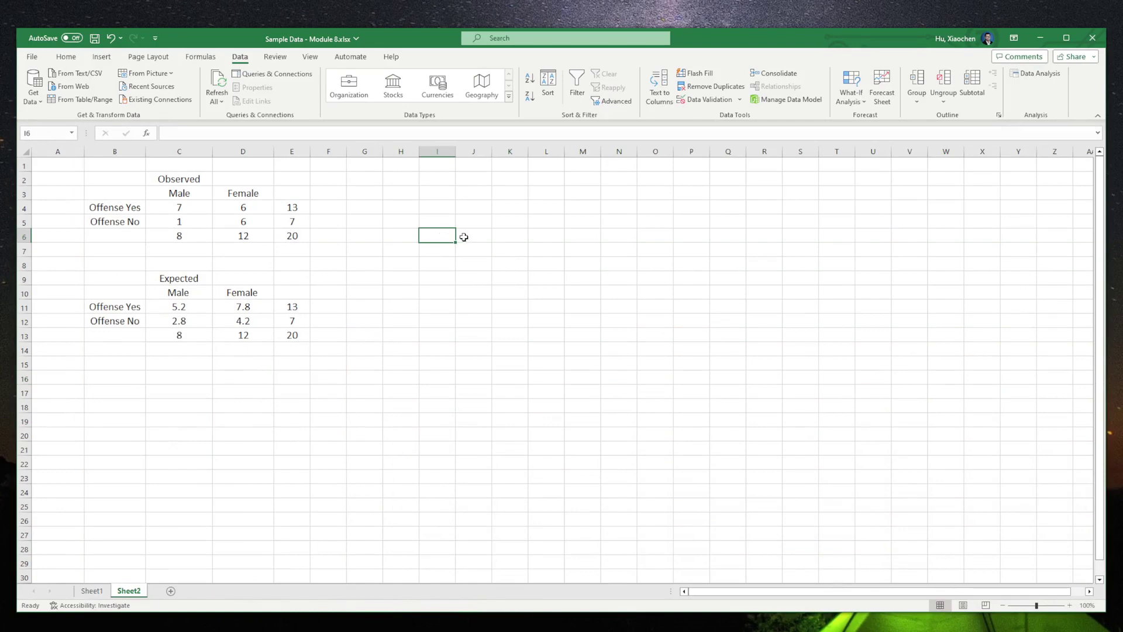
# Try to paste the obtained chi-square formula into cell K7 and undo the paste
pyautogui.click(468, 237)
pyautogui.click(522, 260)
pyautogui.click(508, 250)
pyautogui.write('χ_obt^2=∑▒(f_o-f_e )^2/f_e')
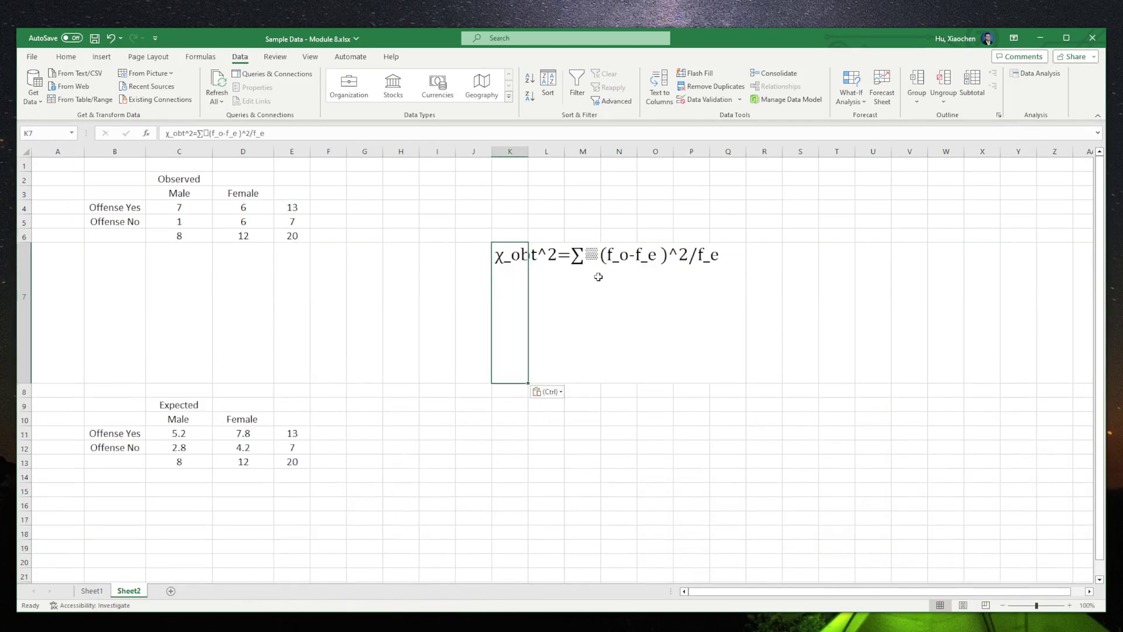
pyautogui.click(114, 40)
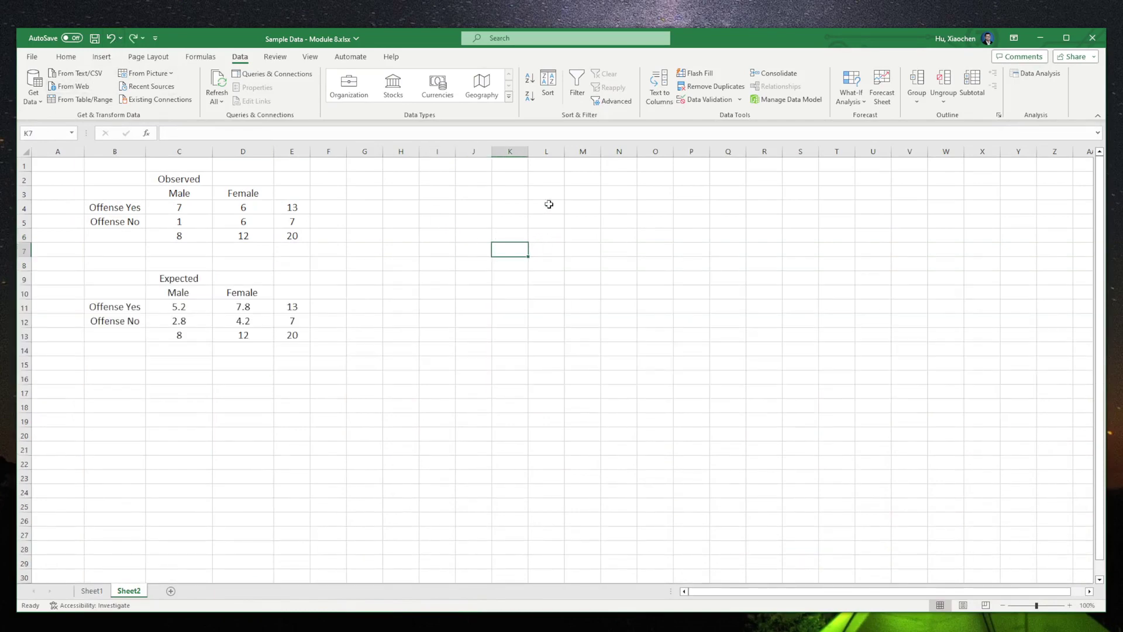
# Widen column K to about 23.71, draw a text box from K6 to about Q16, and paste the obtained chi-square formula into it
pyautogui.moveTo(528, 152); pyautogui.dragTo(589, 153)
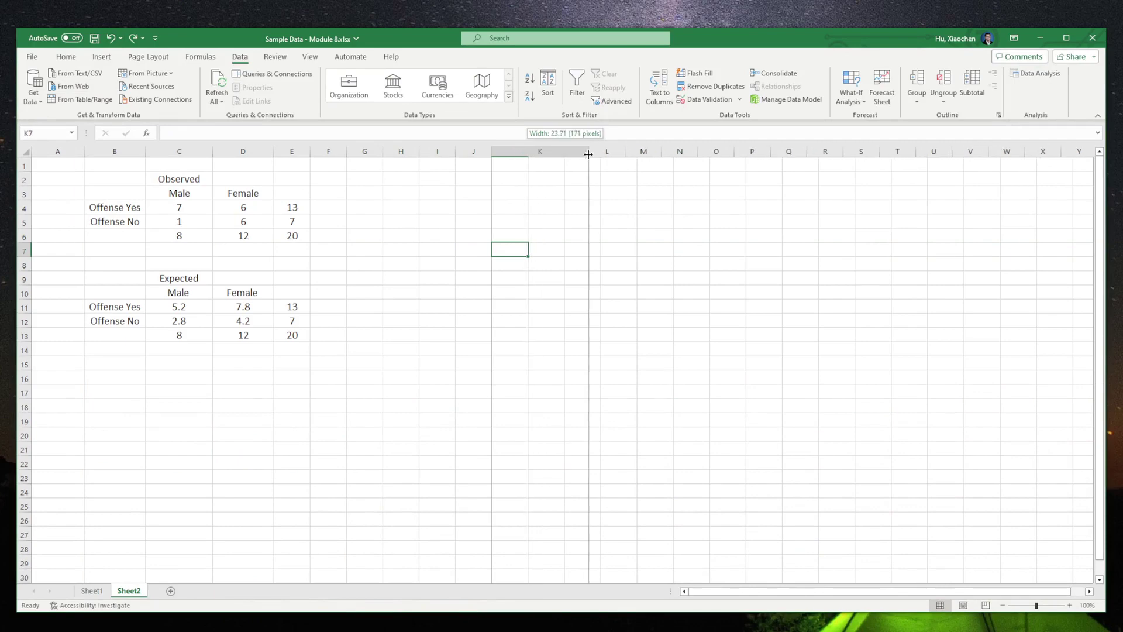
pyautogui.click(102, 56)
pyautogui.click(909, 85)
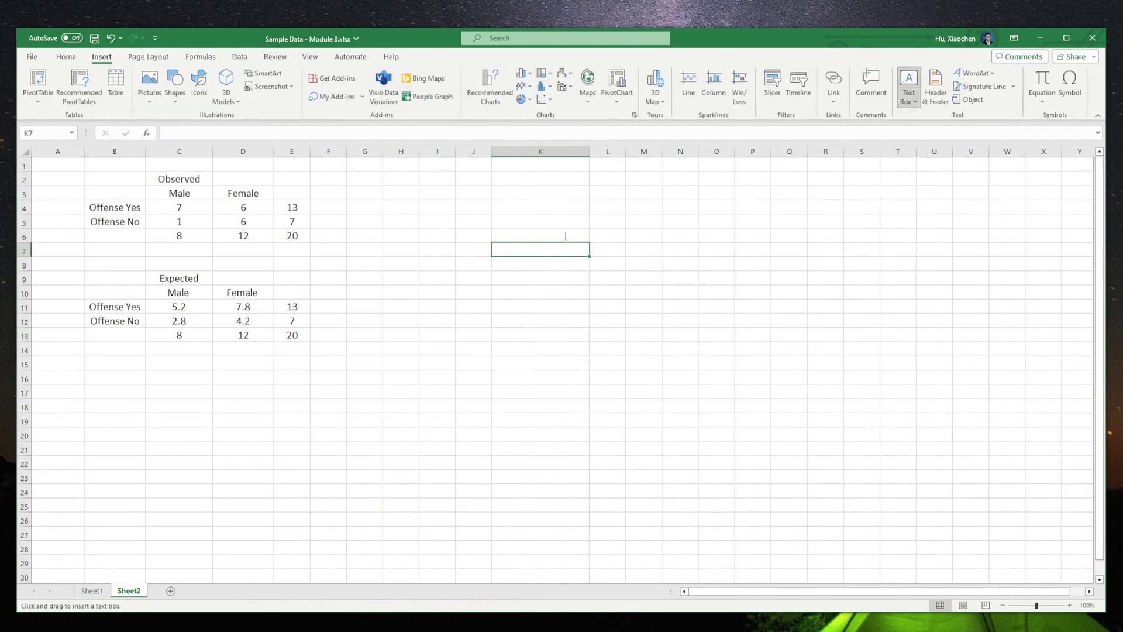
pyautogui.moveTo(494, 228); pyautogui.dragTo(807, 379)
pyautogui.hotkey('ctrl', 'v')
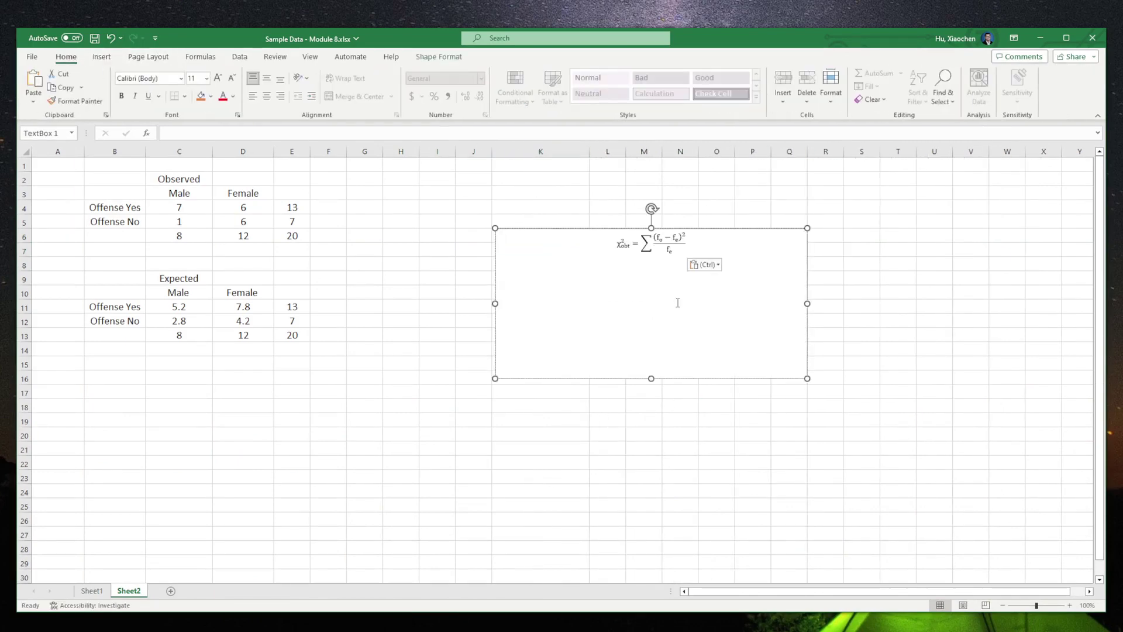
# Enlarge the formula to 20 pt, then shorten its text box and move it to about rows 5 to 9, starting within column K
pyautogui.click(219, 78)
pyautogui.click(218, 77)
pyautogui.click(219, 78)
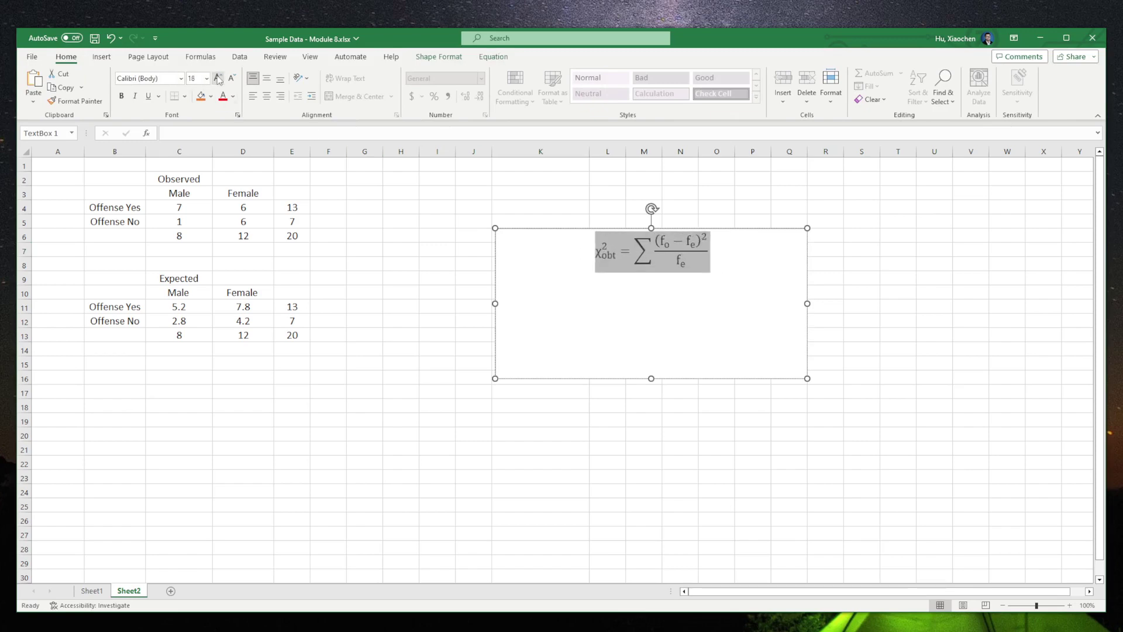
pyautogui.click(218, 78)
pyautogui.click(218, 78)
pyautogui.click(715, 299)
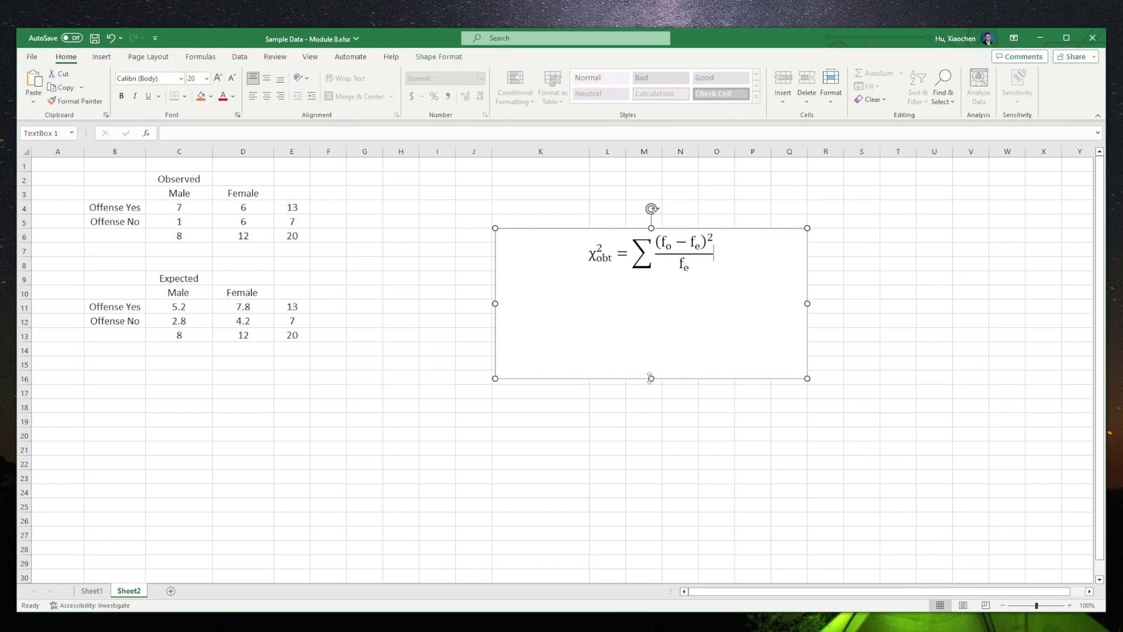
pyautogui.moveTo(652, 378); pyautogui.dragTo(655, 295)
pyautogui.moveTo(729, 230); pyautogui.dragTo(776, 218)
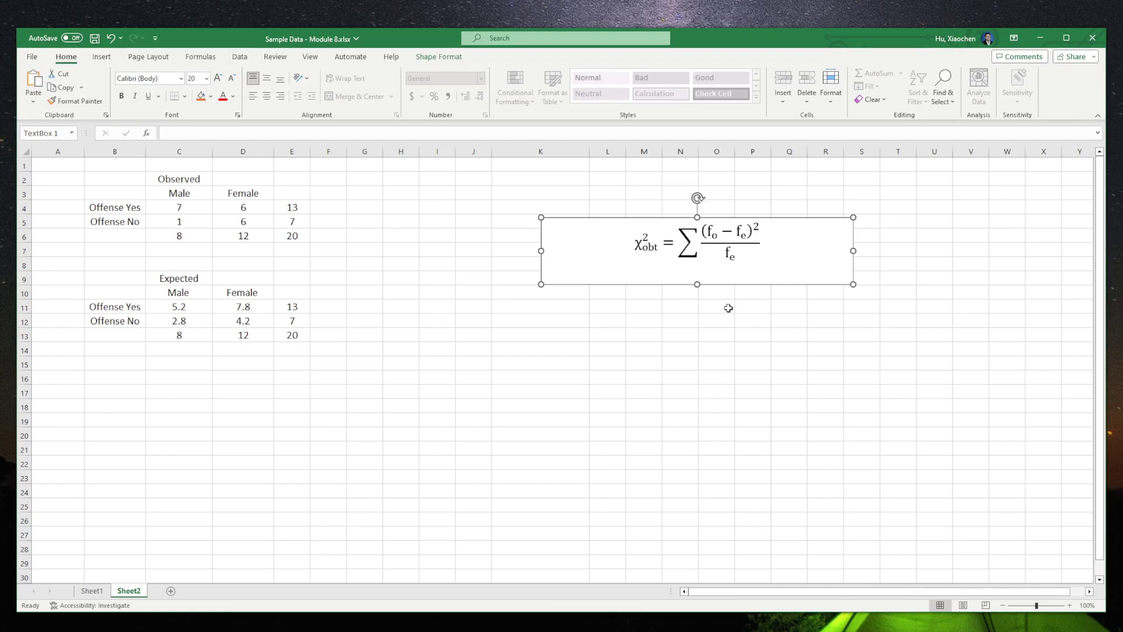
# Enter the column headings Male in C16 and Female in D16 for the chi-square calculation table
pyautogui.click(186, 378)
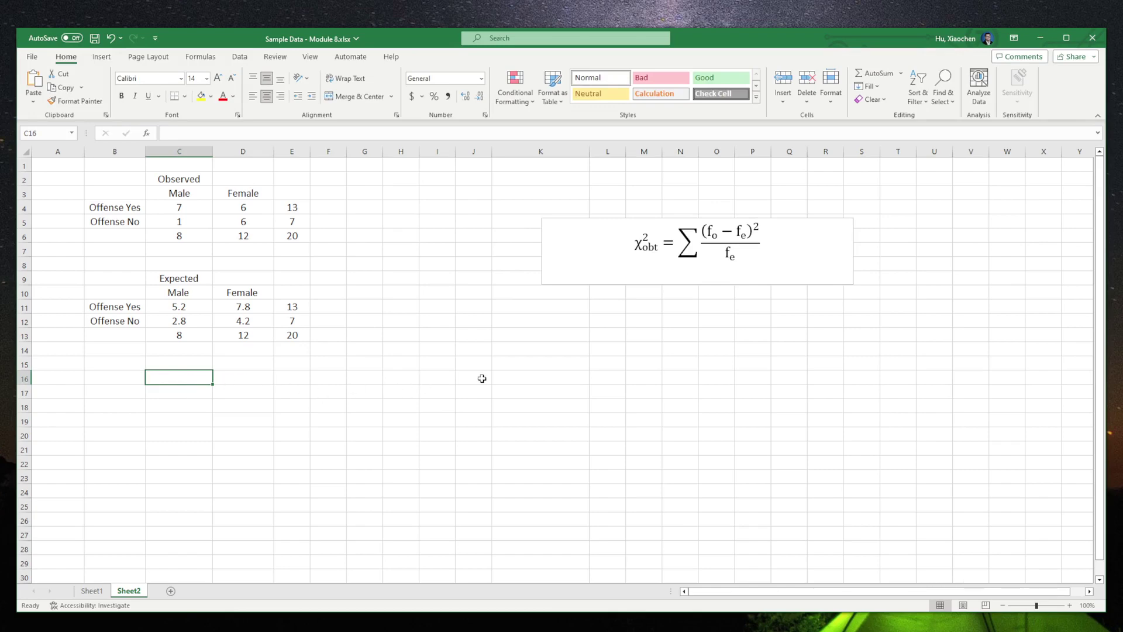
pyautogui.write('Male')
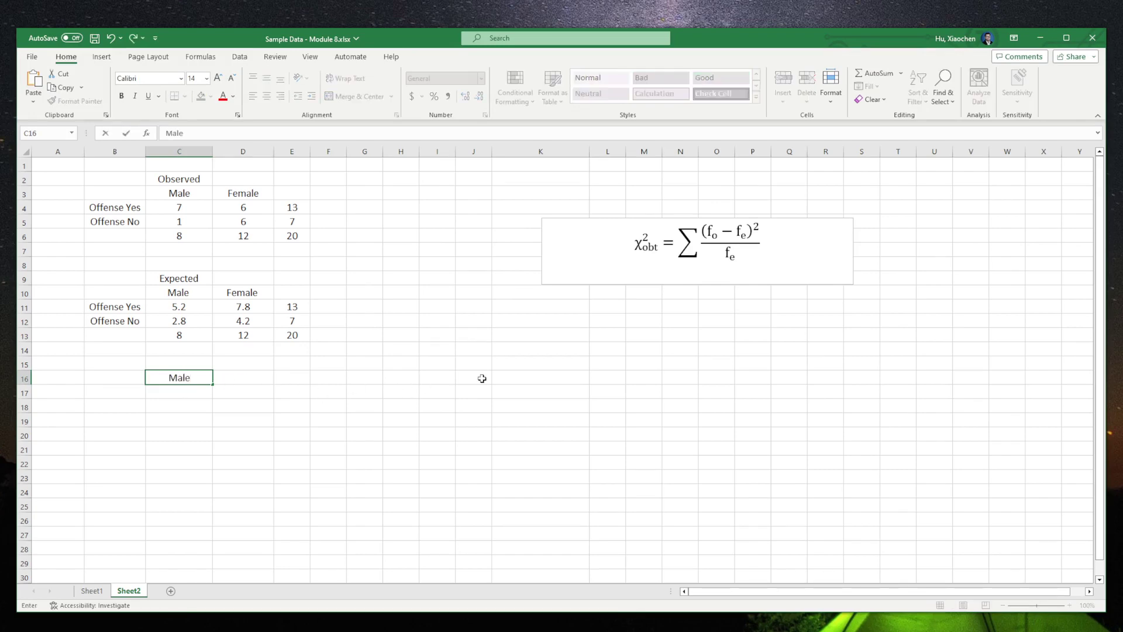
pyautogui.press('Tab')
pyautogui.write('Female')
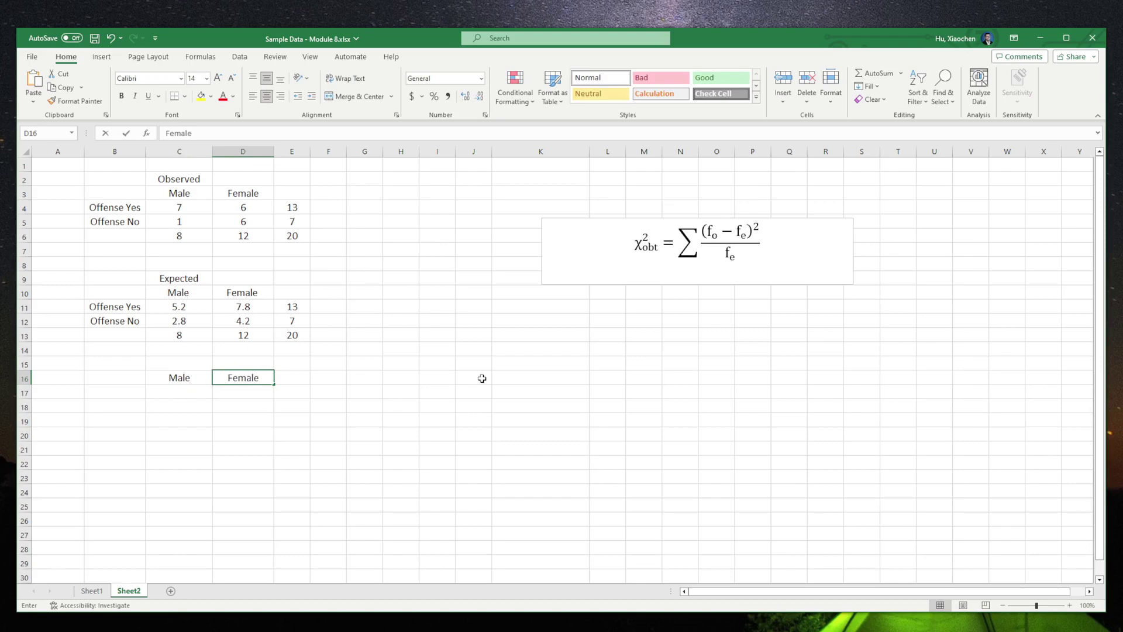
pyautogui.press('Return')
# Enter the row labels Offense Yes in B17 and Offense No in B18
pyautogui.press('Left')
pyautogui.press('Left')
pyautogui.write('Offense Yes')
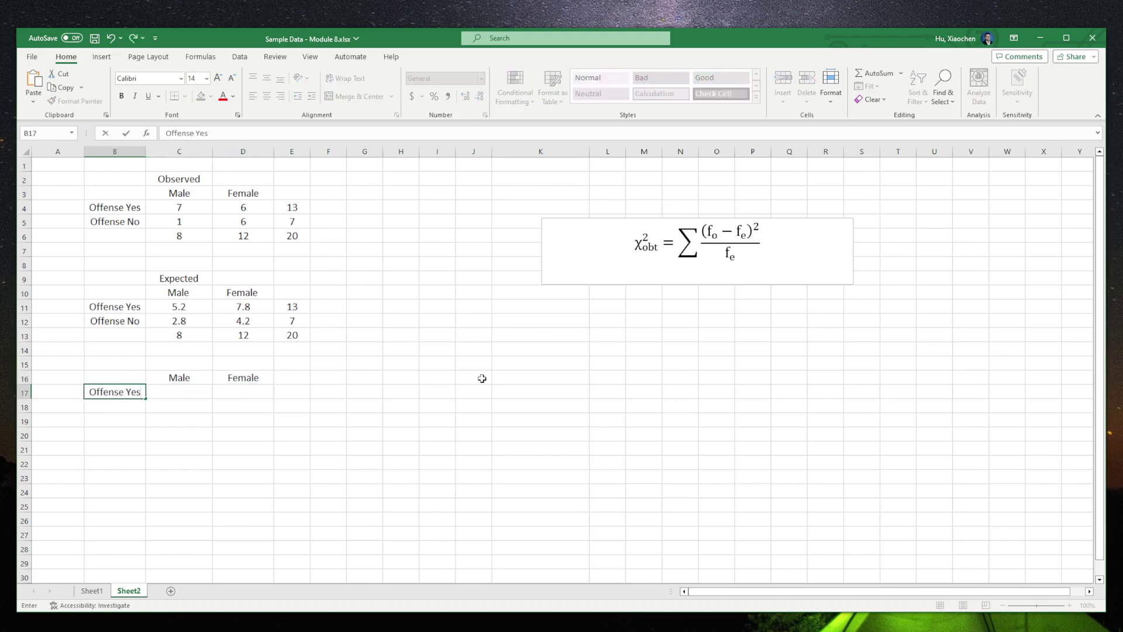
pyautogui.press('Return')
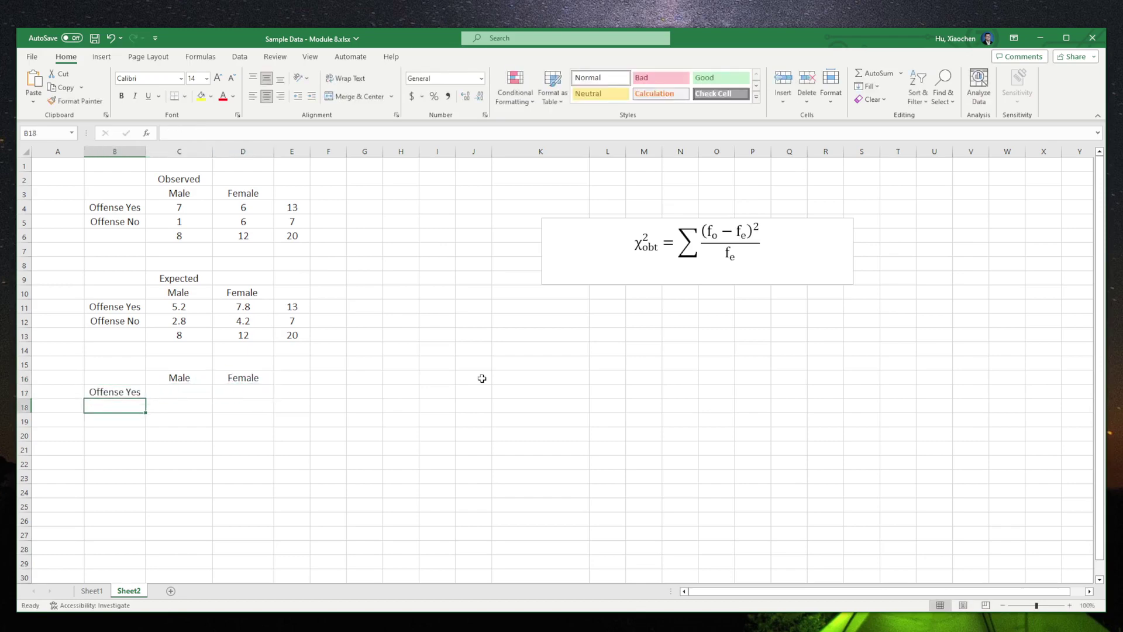
pyautogui.write('Offense No')
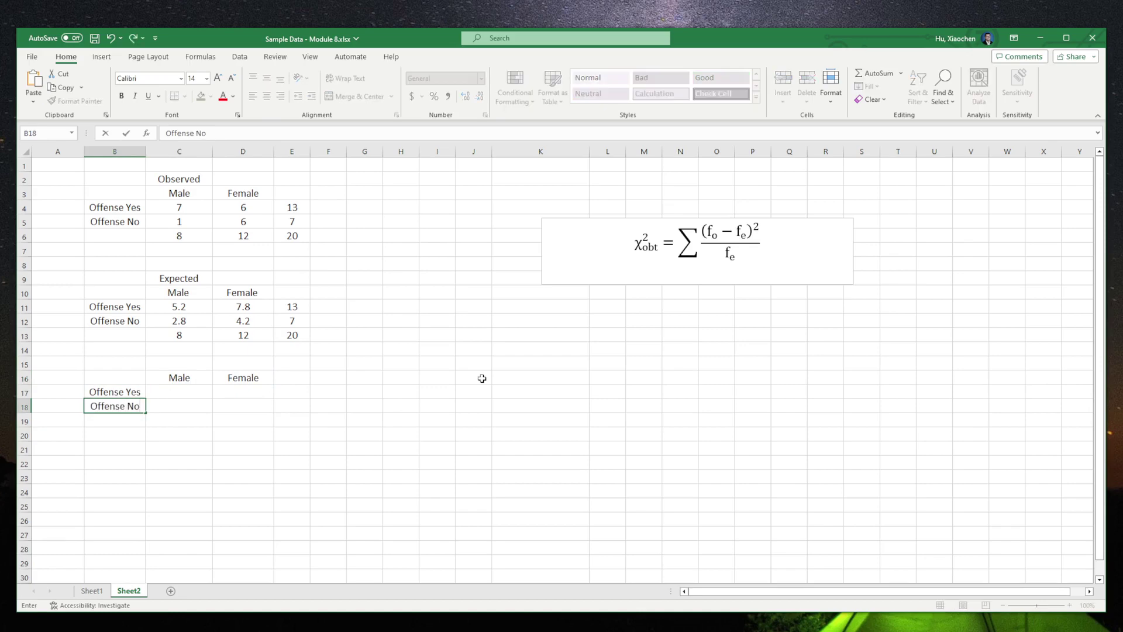
# Calculate the Male, Offense Yes chi-square component in C17 with =(7-5.2)^2/5.2, and widen column C slightly
pyautogui.press('Right')
pyautogui.press('Up')
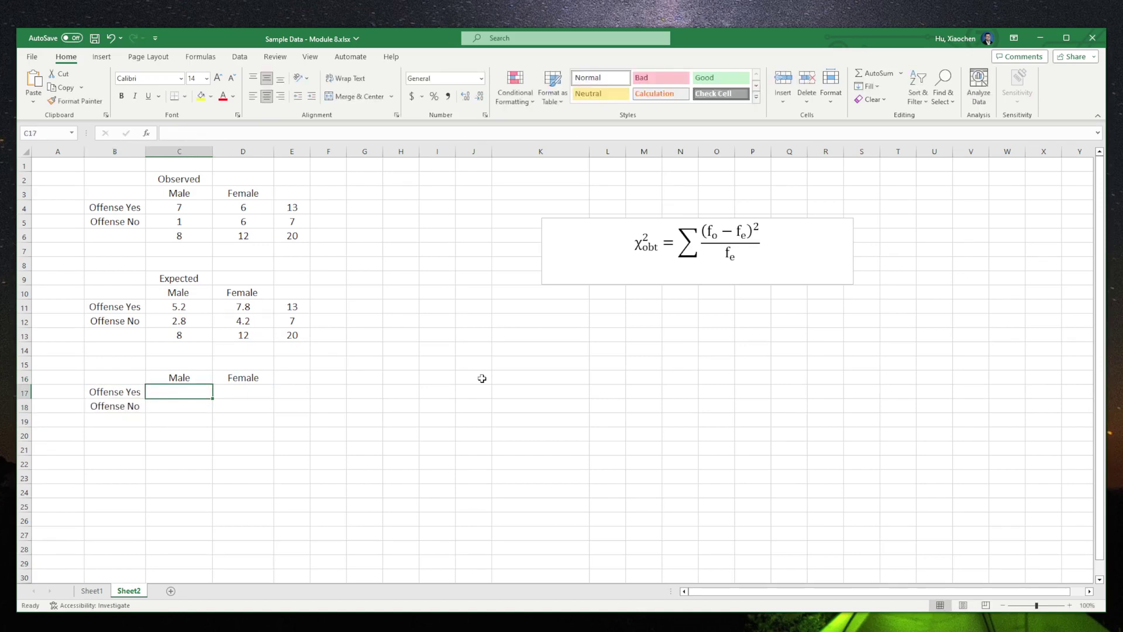
pyautogui.click(713, 236)
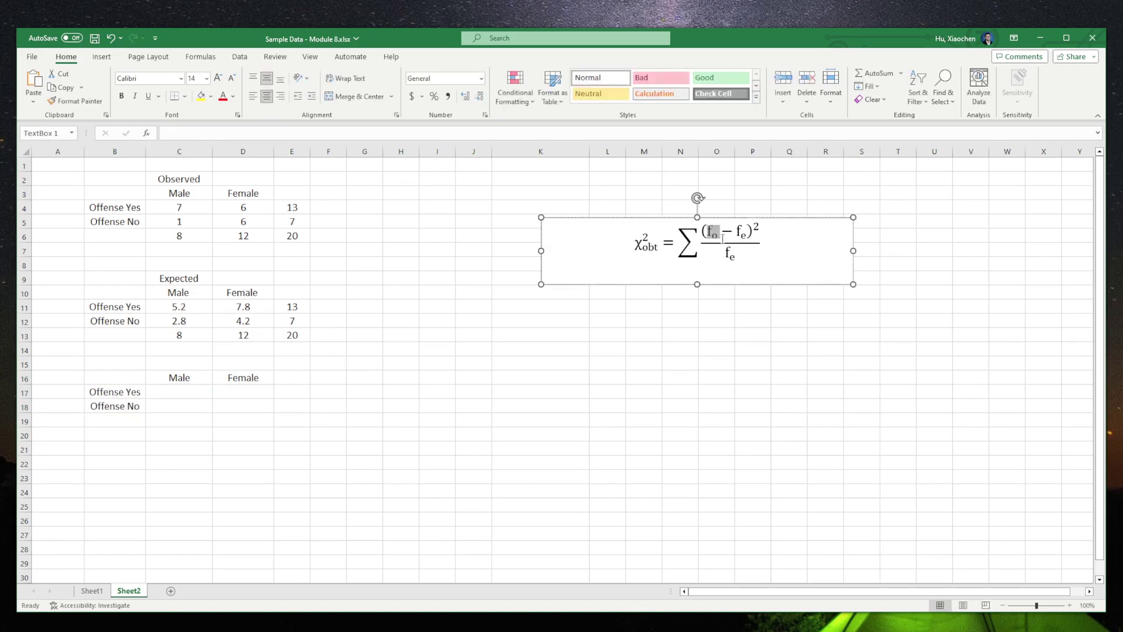
pyautogui.doubleClick(721, 240)
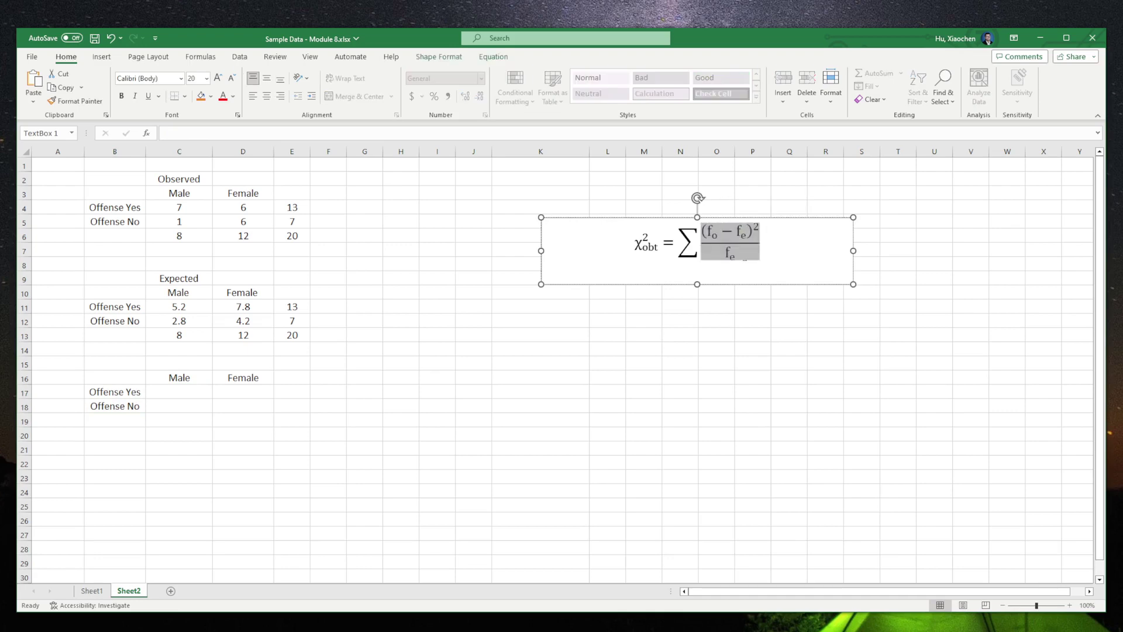
pyautogui.click(183, 396)
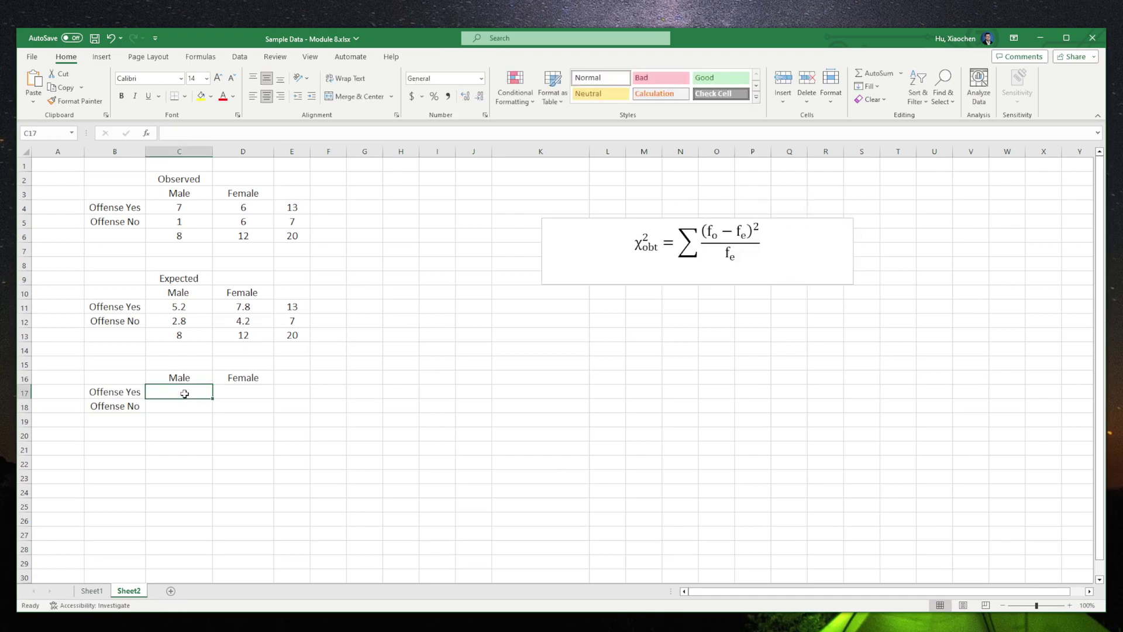
pyautogui.doubleClick(184, 394)
pyautogui.write('=')
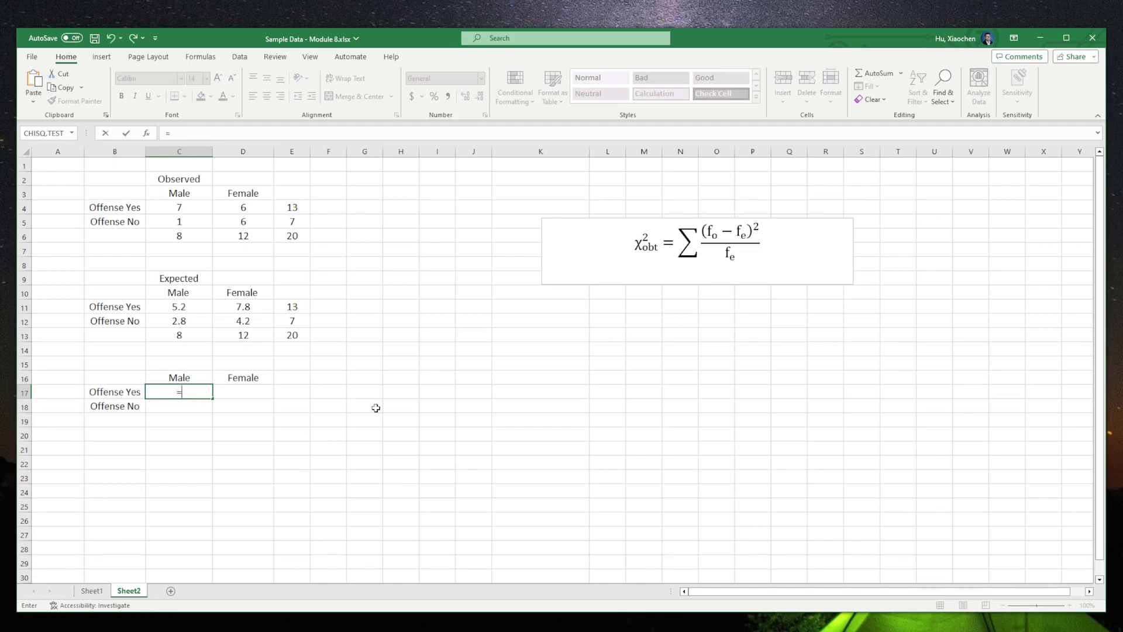
pyautogui.write('(7-5.2)^2/5.2')
pyautogui.press('Return')
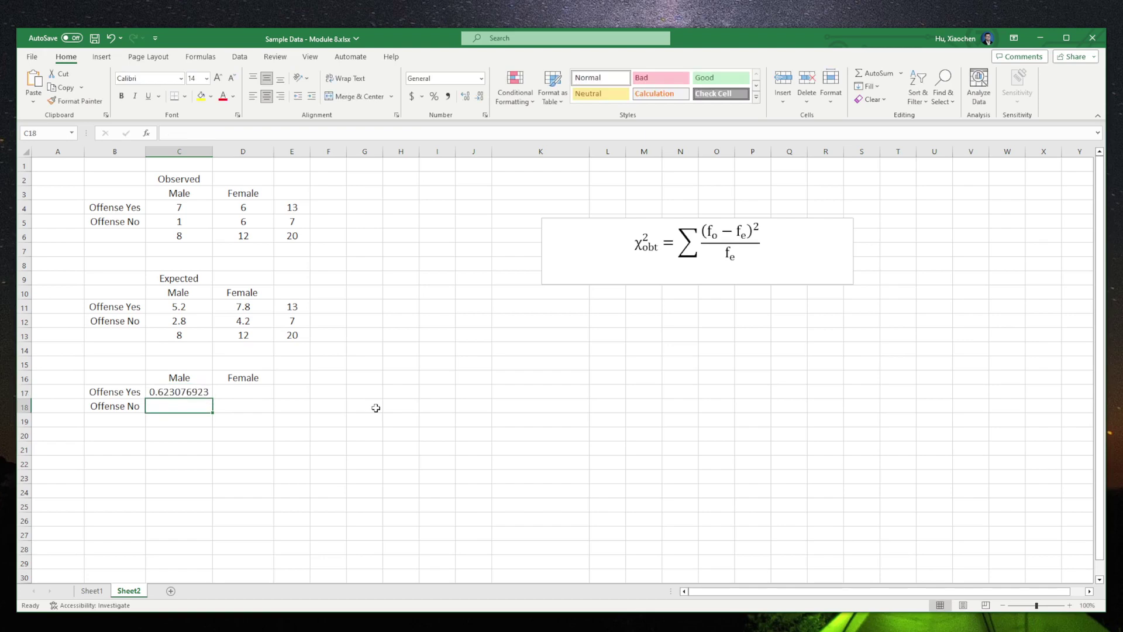
pyautogui.moveTo(212, 151); pyautogui.dragTo(217, 151)
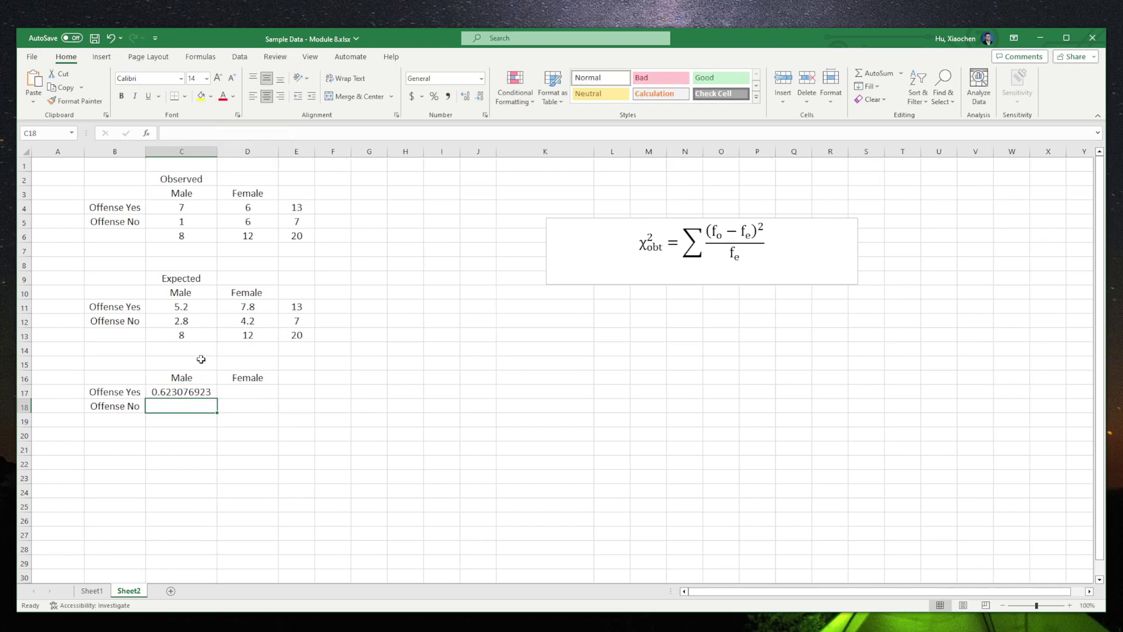
# Calculate the Male, Offense No chi-square component in C18 with =(1-2.8)^2/2.8
pyautogui.doubleClick(201, 407)
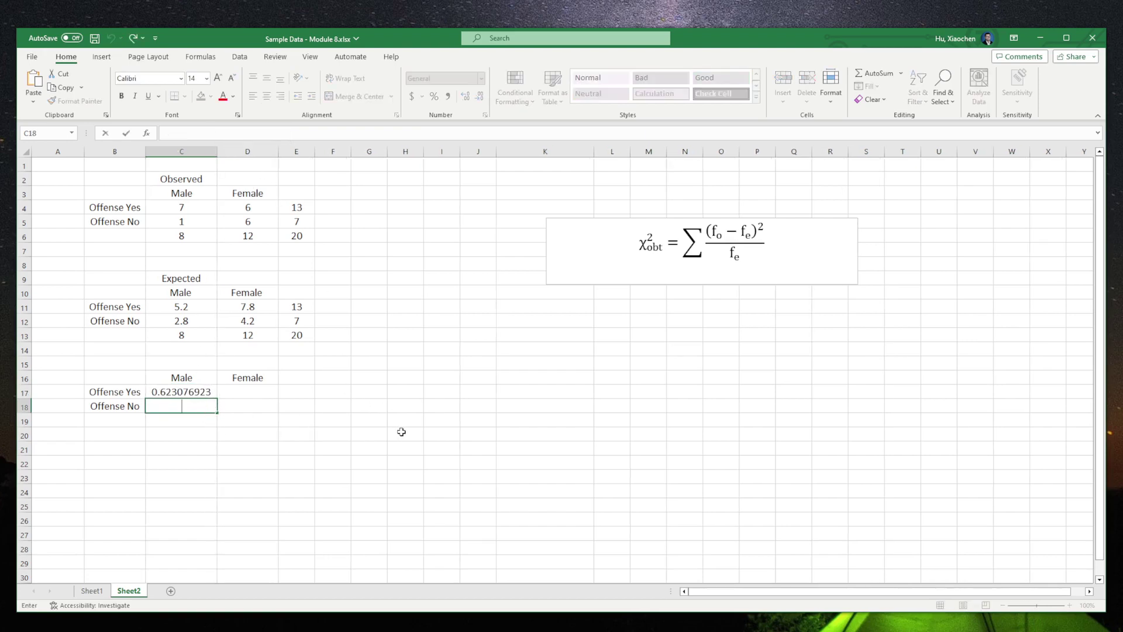
pyautogui.write('=(')
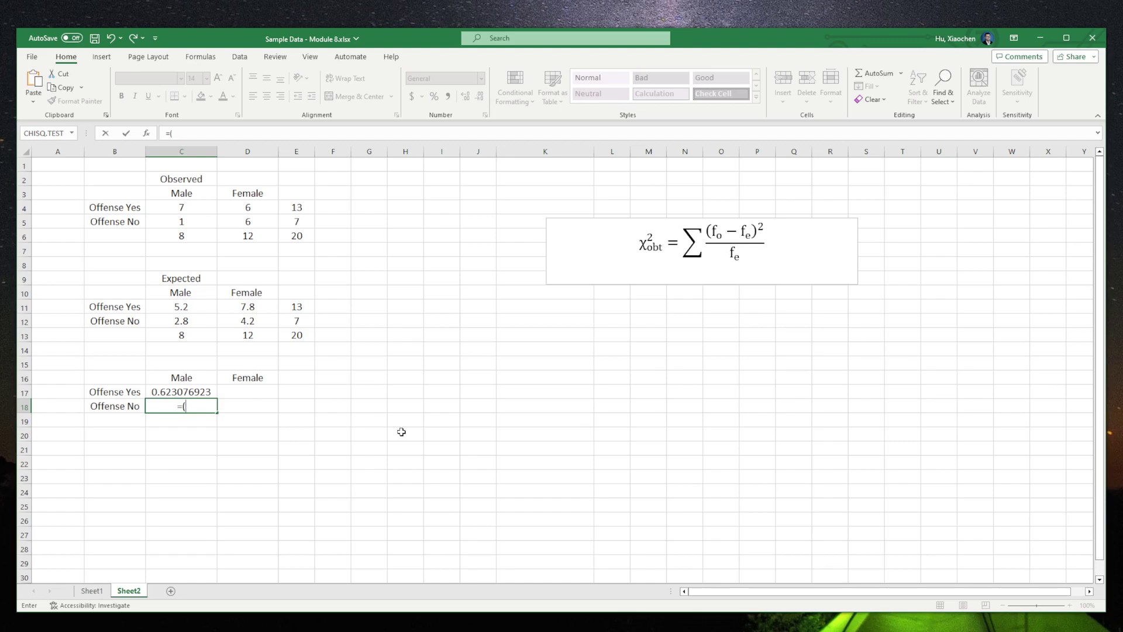
pyautogui.write('1-2.8)^2/2.8')
pyautogui.press('Return')
# Calculate the Female, Offense Yes chi-square component in D17 with =(6-7.8)^2/7.8
pyautogui.press('Right')
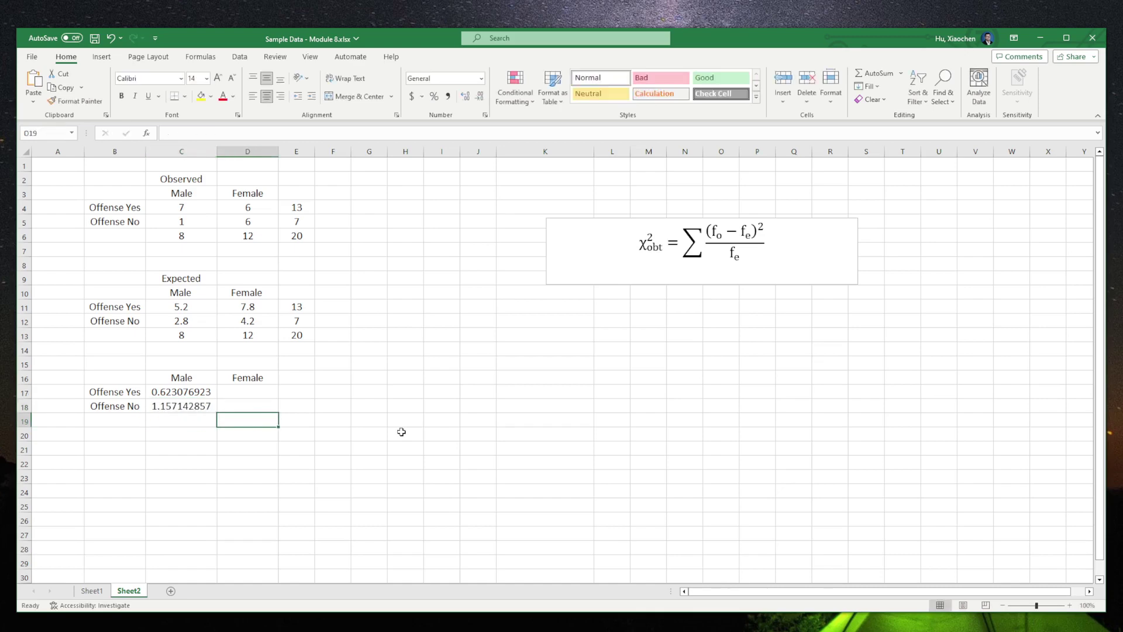
pyautogui.press('Up')
pyautogui.press('Up')
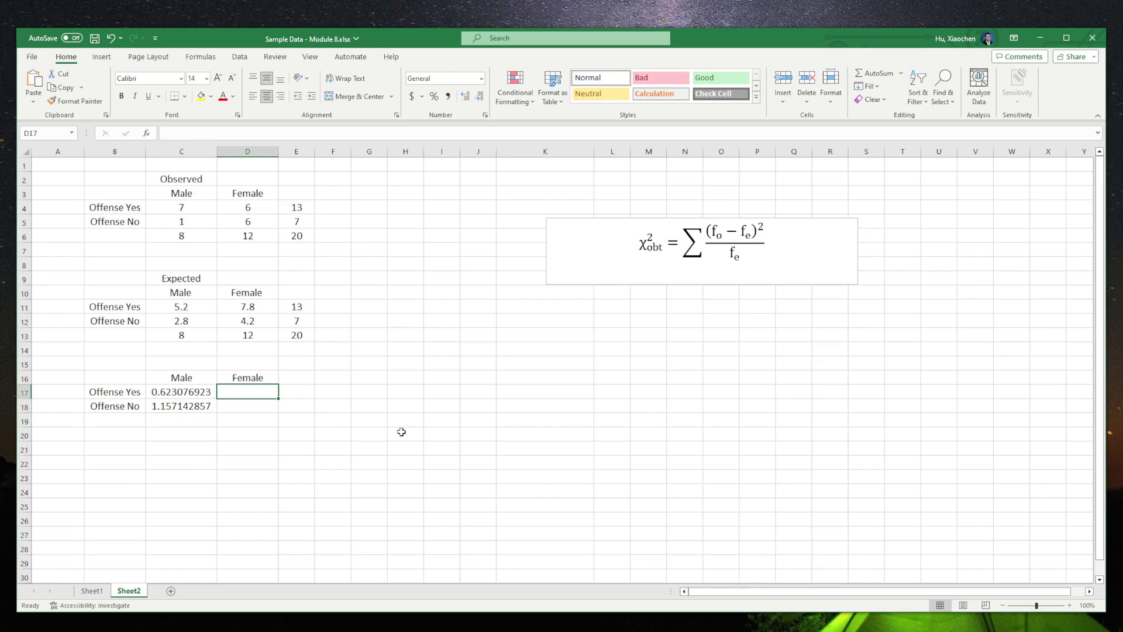
pyautogui.write('=(')
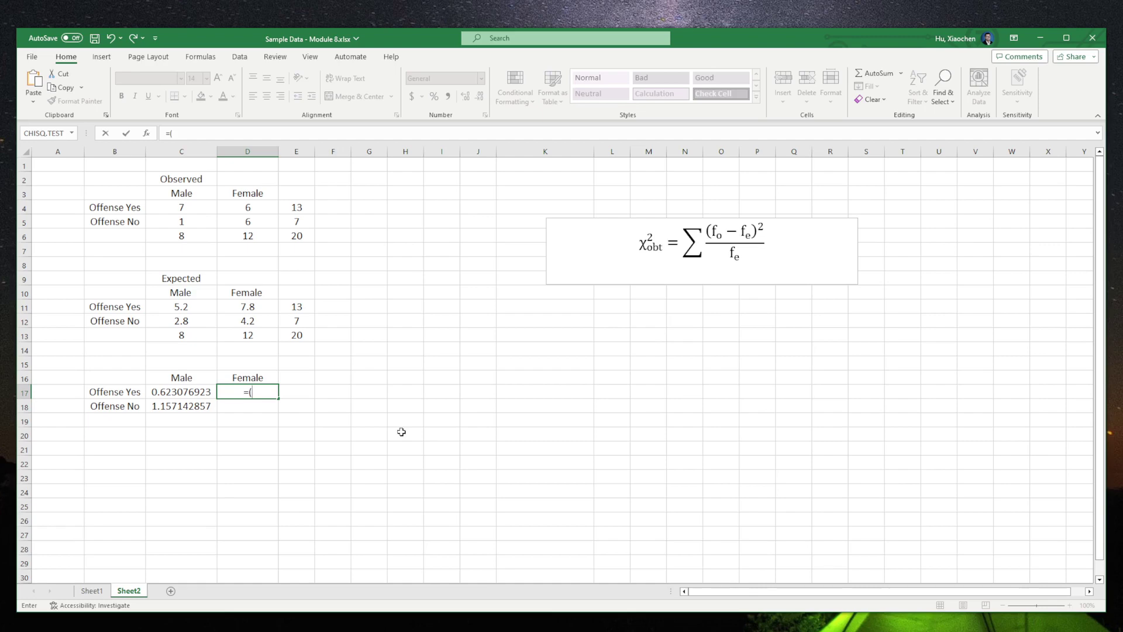
pyautogui.write('6-7.8)^2/7.8')
pyautogui.press('Return')
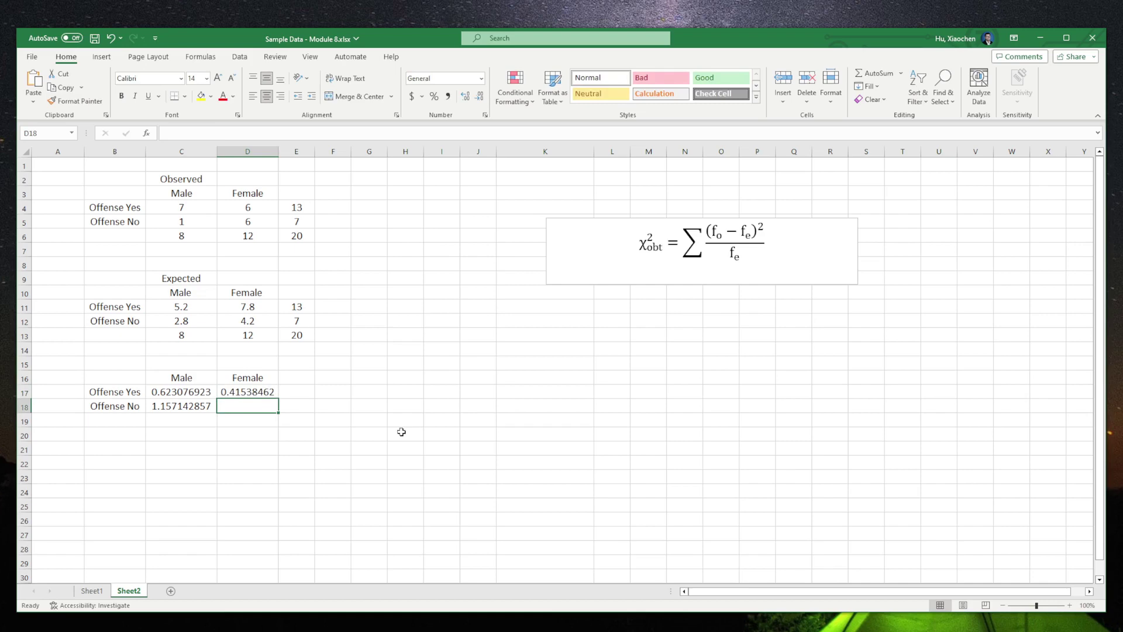
# Calculate the Female, Offense No chi-square component in D18 with =(6-4.2)^2/4.2
pyautogui.write('=')
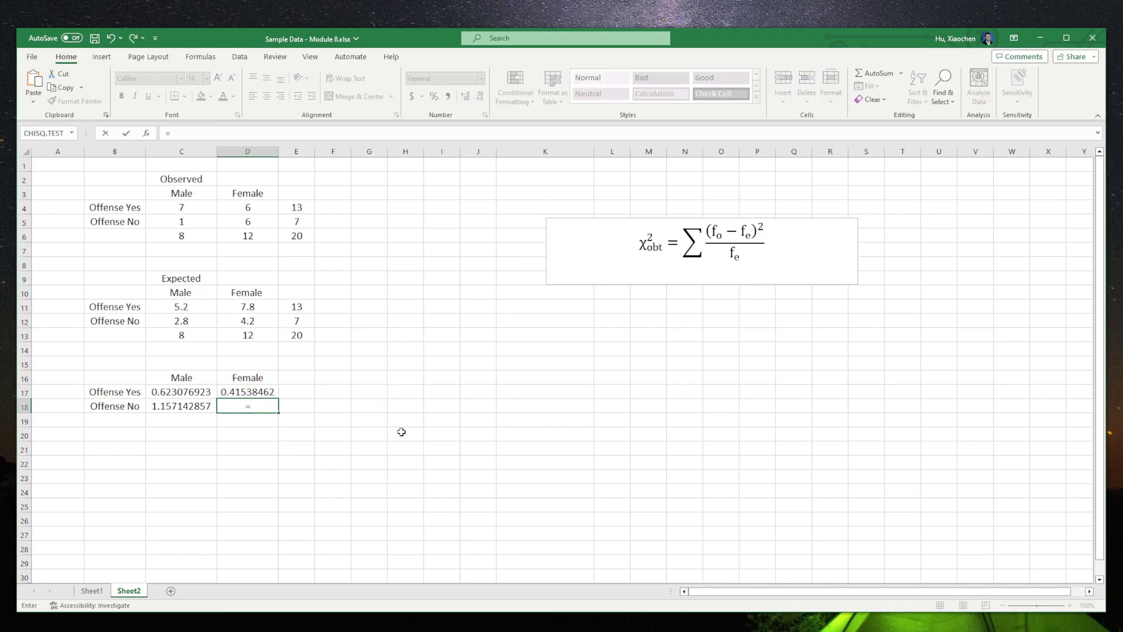
pyautogui.write('(6-4.2)^2/4.2')
pyautogui.press('Return')
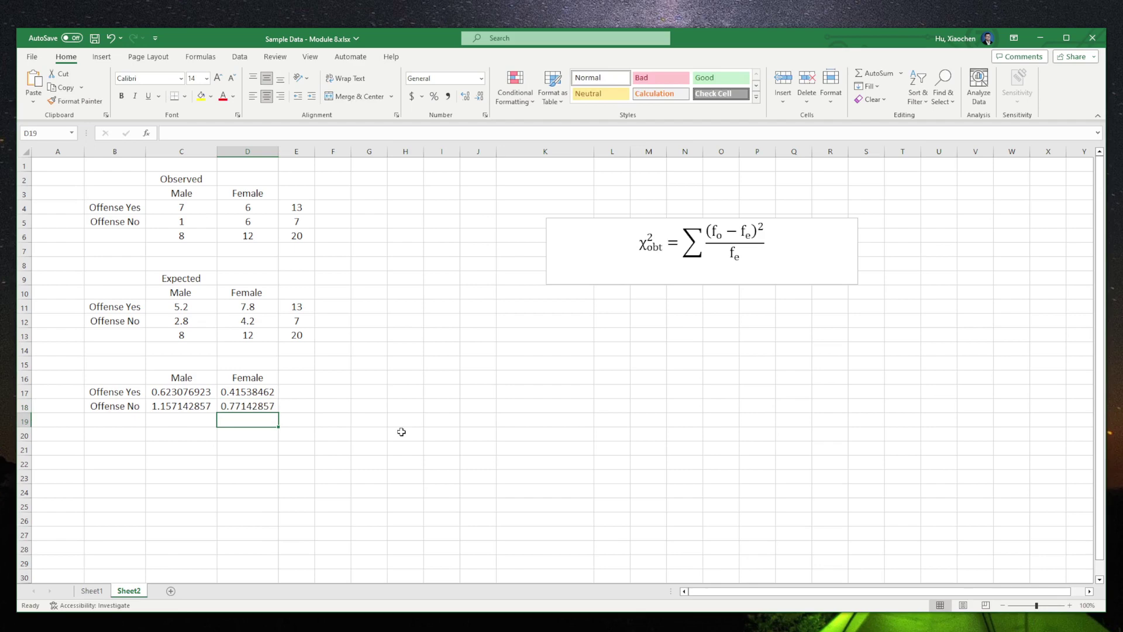
# Examine the fraction, summation sign and obtained chi-square symbol of the formula in the text box alongside the component table
pyautogui.click(189, 421)
pyautogui.click(189, 434)
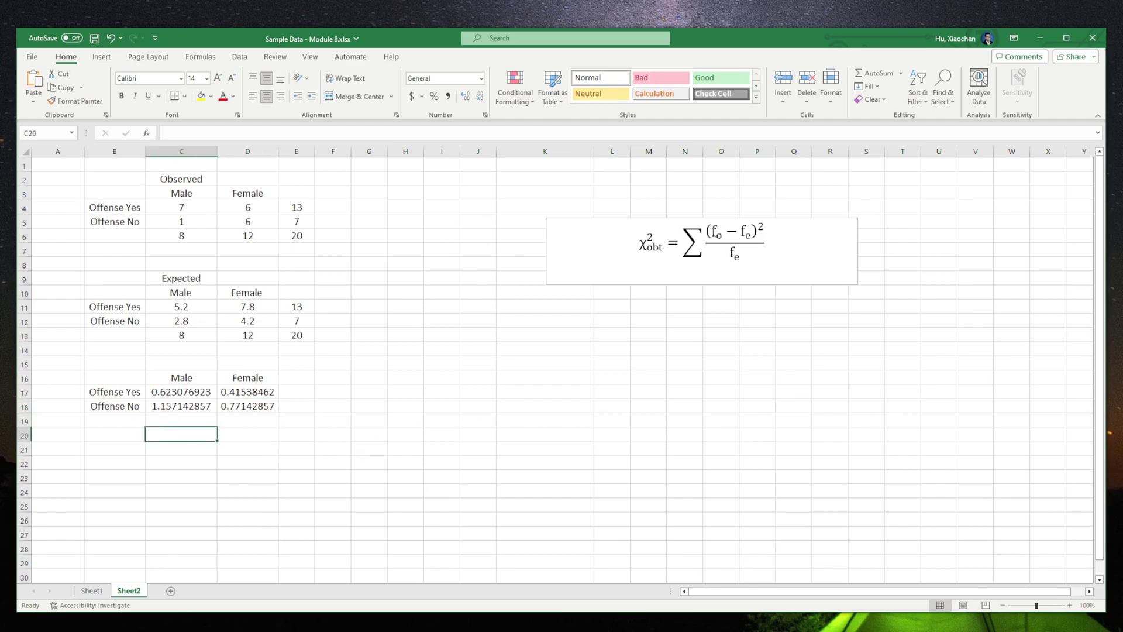
pyautogui.moveTo(715, 233); pyautogui.dragTo(715, 257)
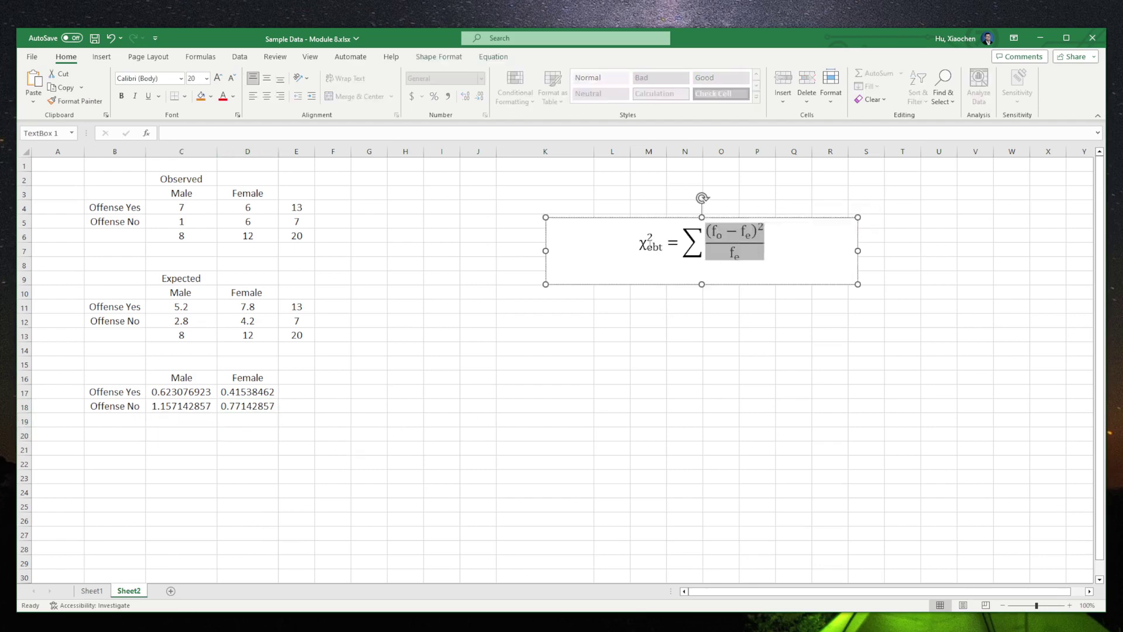
pyautogui.click(684, 241)
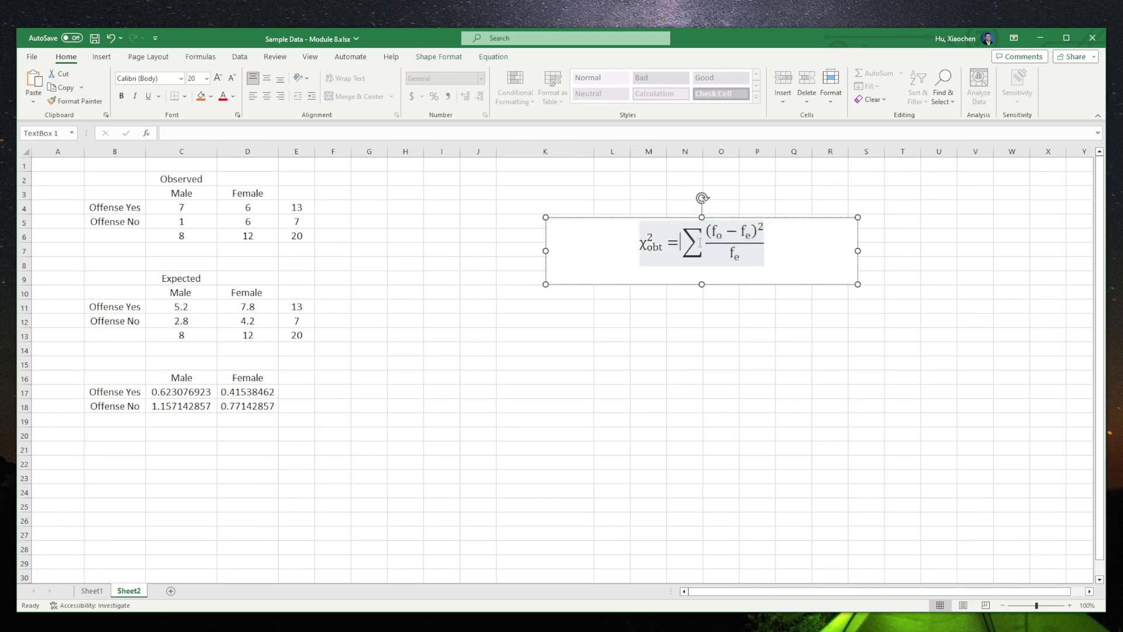
pyautogui.moveTo(706, 242); pyautogui.dragTo(755, 257)
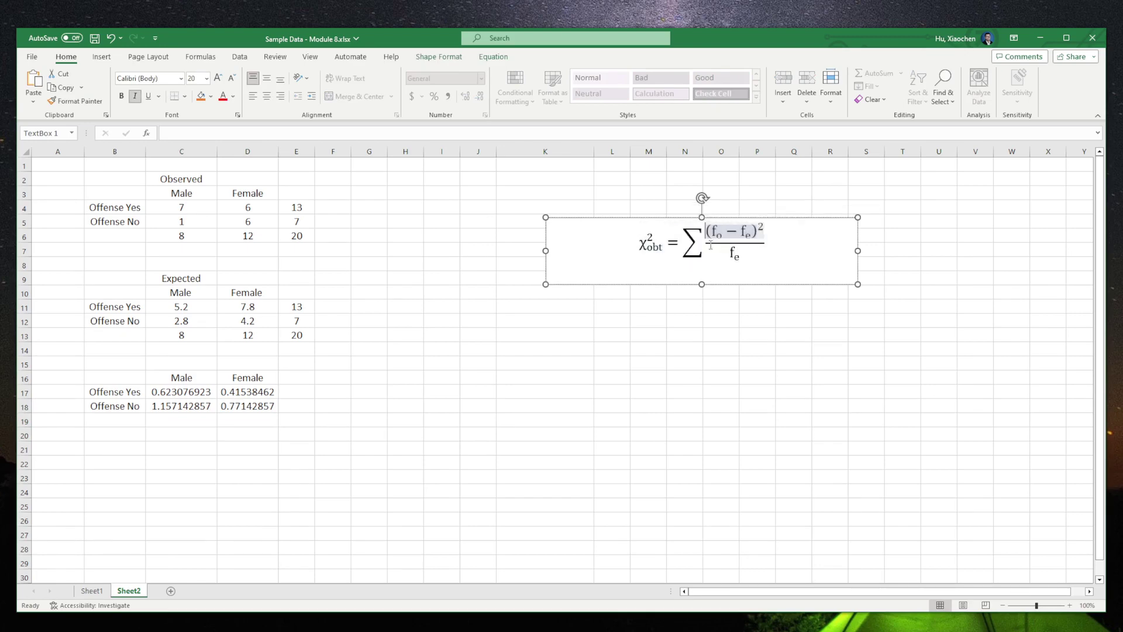
pyautogui.click(164, 447)
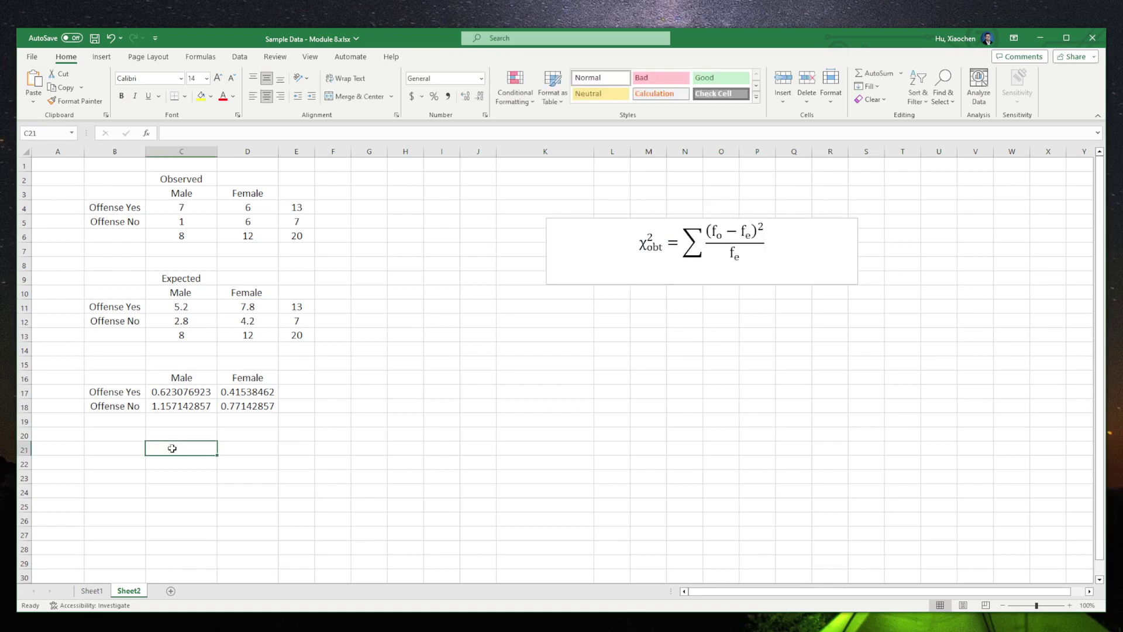
pyautogui.click(368, 434)
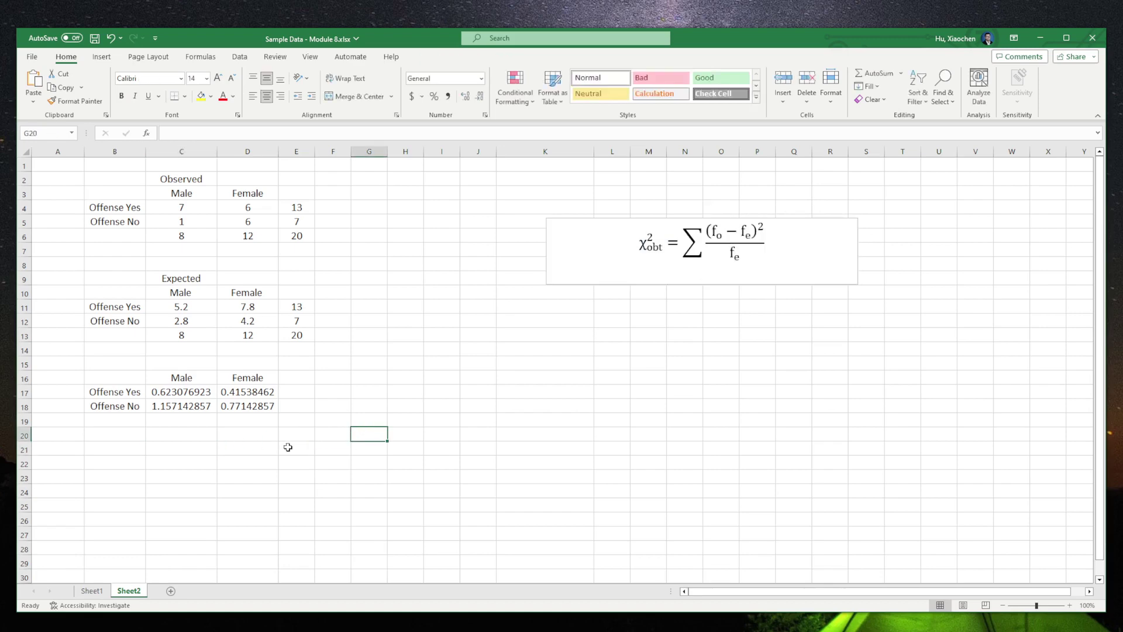
pyautogui.click(124, 451)
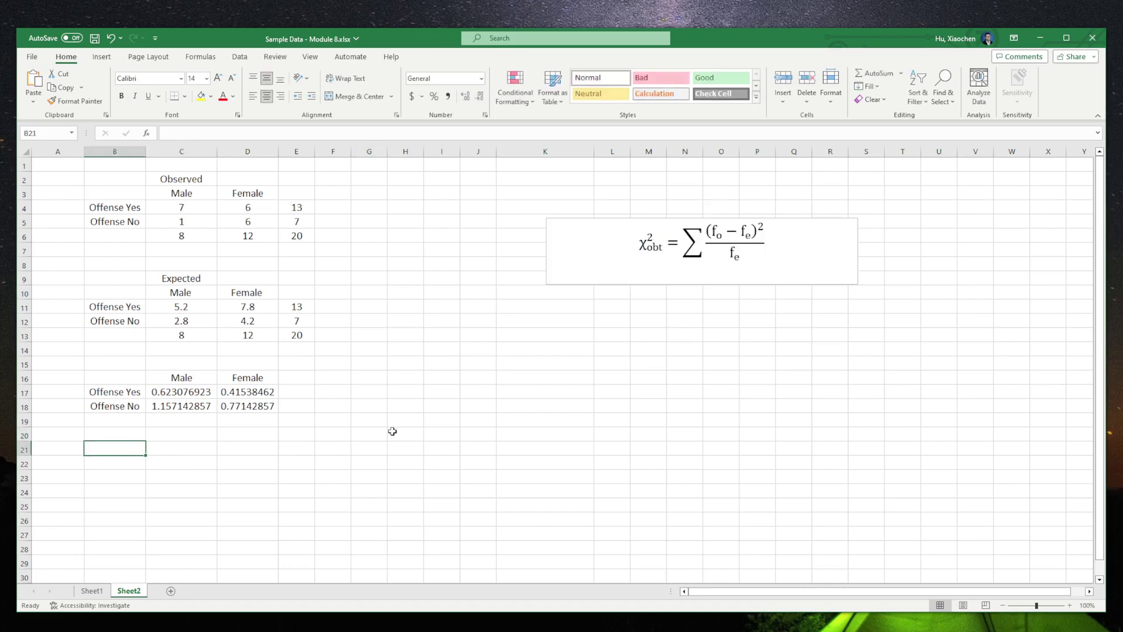
pyautogui.click(651, 245)
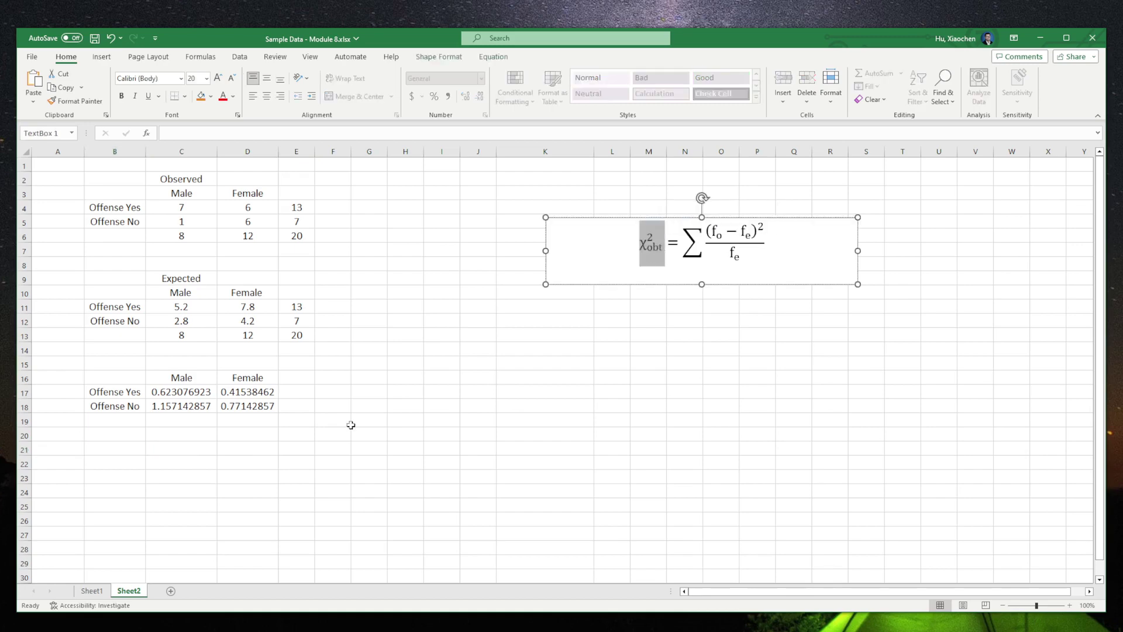
# Try to paste the obtained chi-square symbol directly into cell B21, including a second attempt with another paste option
pyautogui.click(133, 449)
pyautogui.write('χ_obt^2')
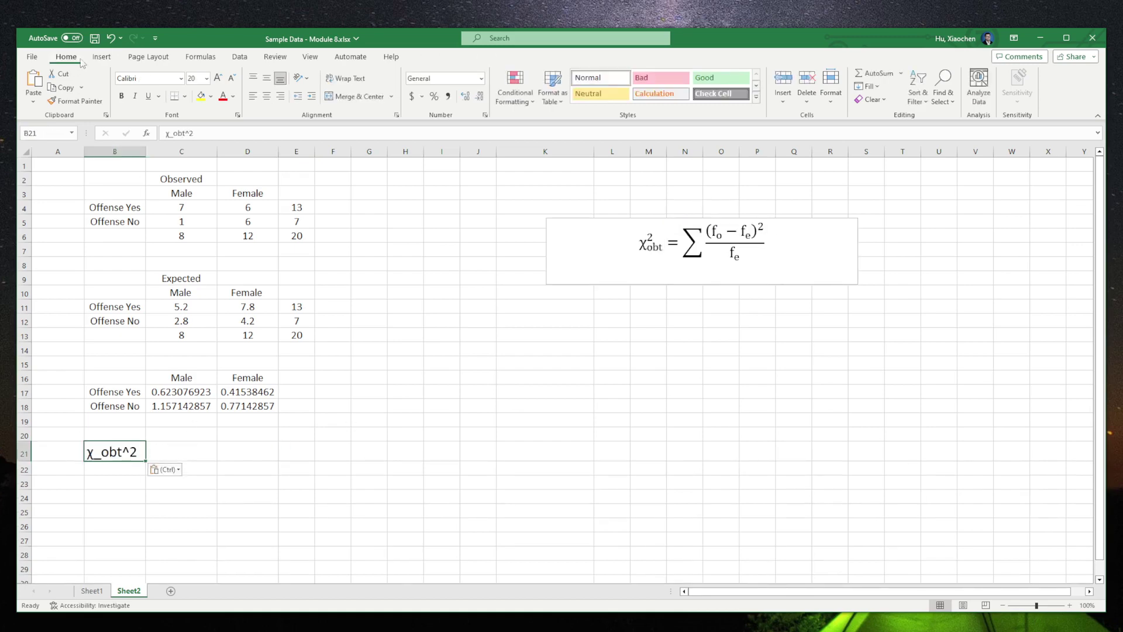
pyautogui.click(111, 39)
pyautogui.click(33, 101)
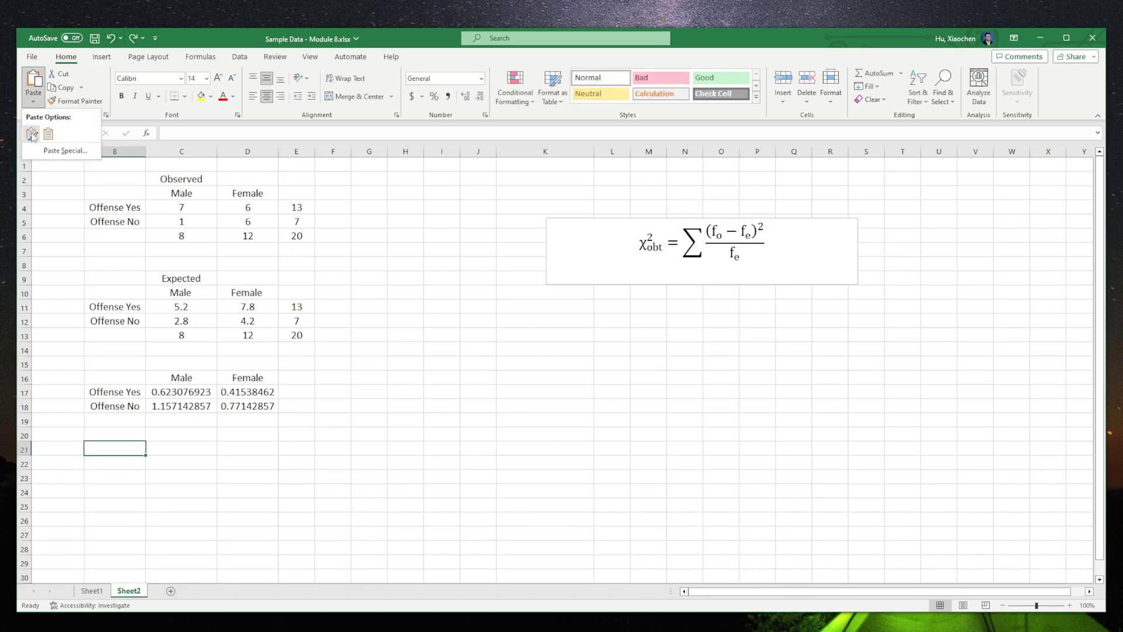
pyautogui.click(48, 134)
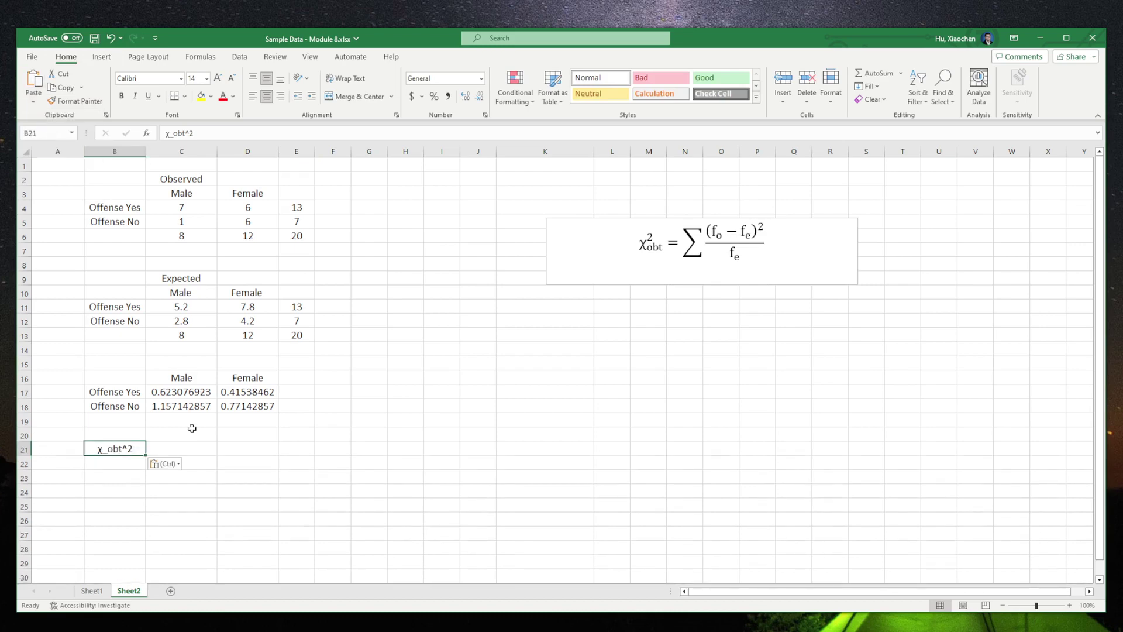
pyautogui.click(109, 40)
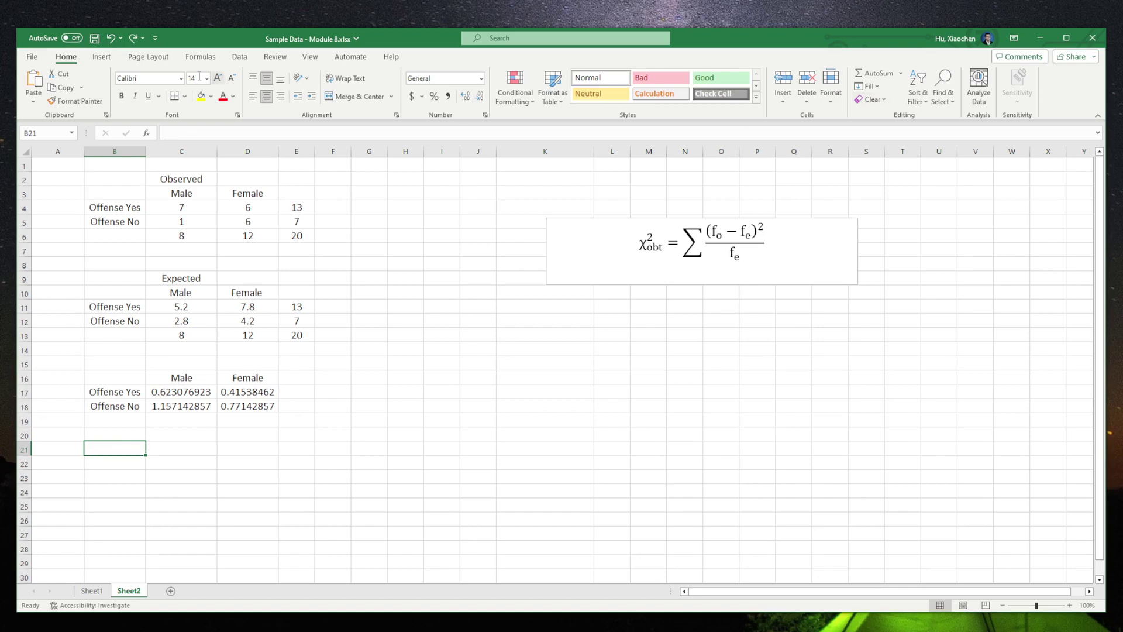
# Insert a text box over cell B21 and paste the obtained chi-square symbol into it
pyautogui.click(102, 56)
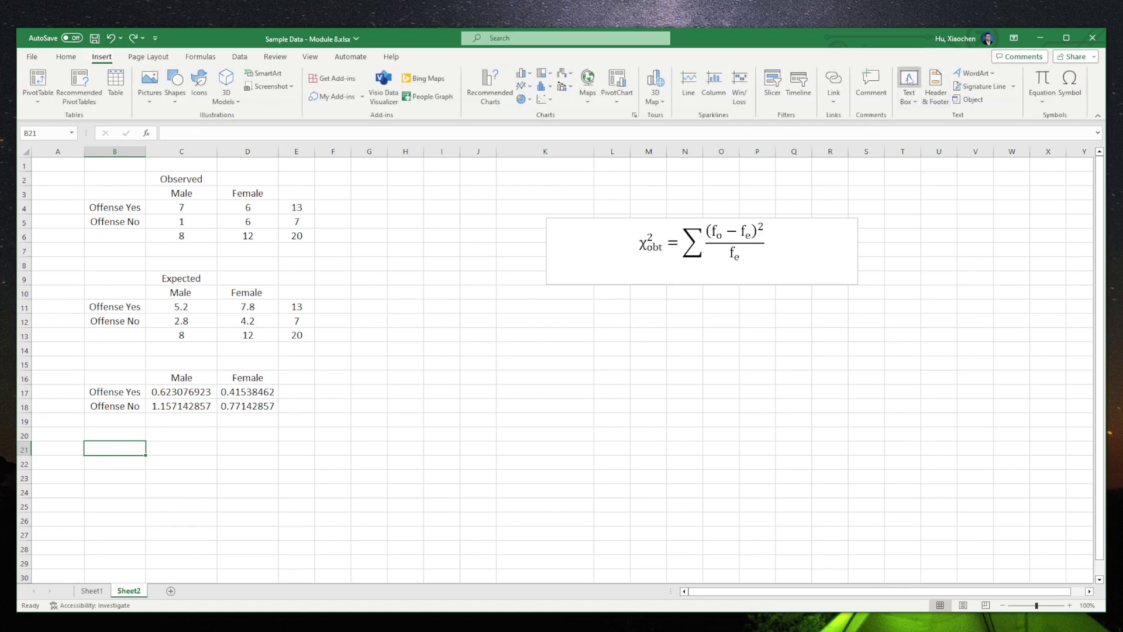
pyautogui.click(908, 88)
pyautogui.moveTo(86, 441); pyautogui.dragTo(147, 455)
pyautogui.hotkey('ctrl', 'v')
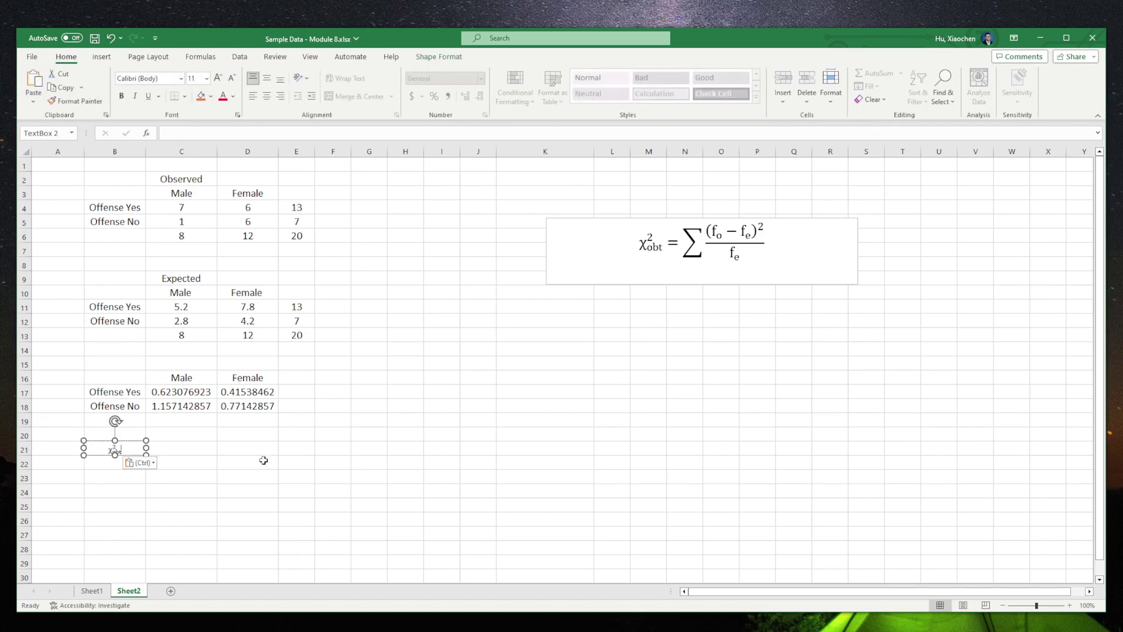
# Enlarge the chi-square symbol in the B21 text box to font size 16
pyautogui.click(218, 78)
pyautogui.click(218, 78)
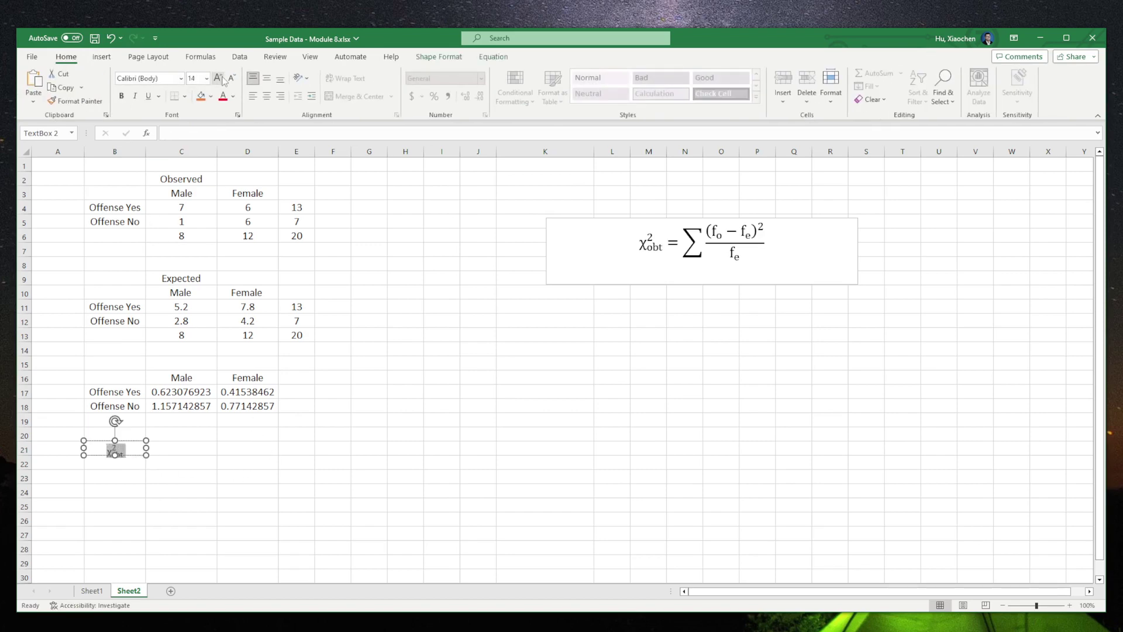
pyautogui.click(218, 78)
pyautogui.click(218, 77)
pyautogui.click(231, 78)
pyautogui.click(294, 465)
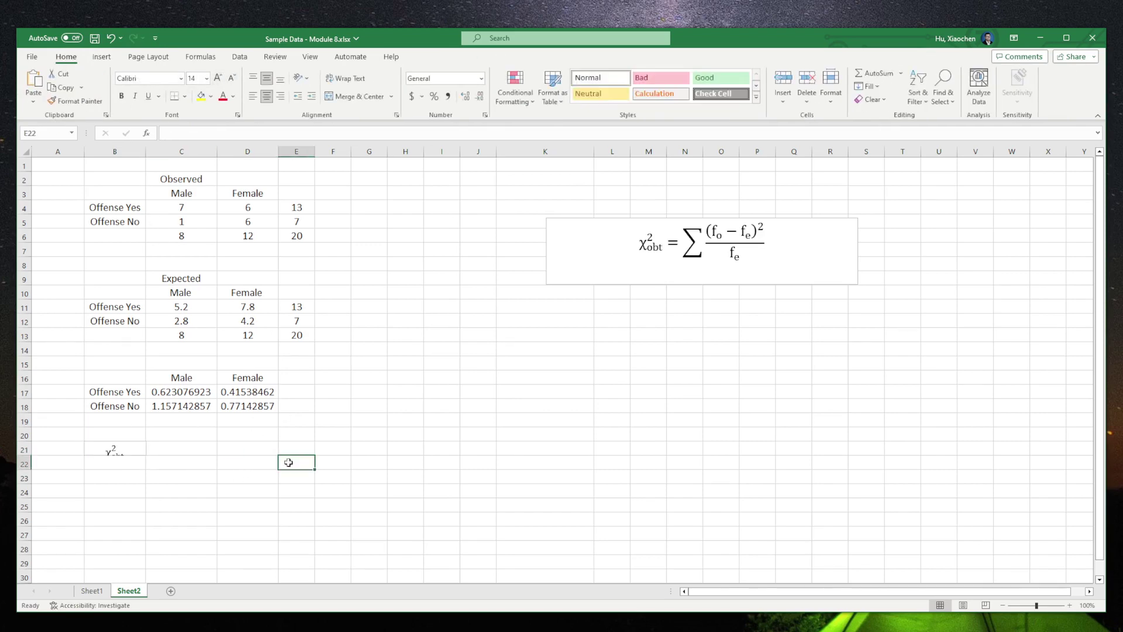
# Increase the height of row 21 to fit the symbol and slightly narrow its text box
pyautogui.click(96, 459)
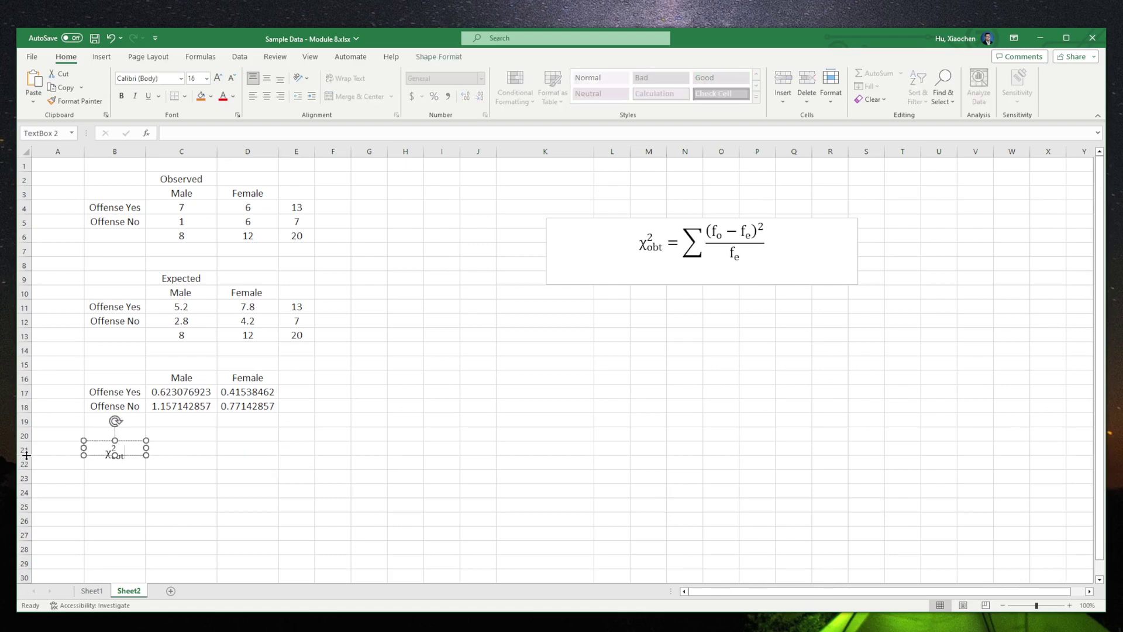
pyautogui.moveTo(27, 457); pyautogui.dragTo(26, 466)
pyautogui.click(191, 459)
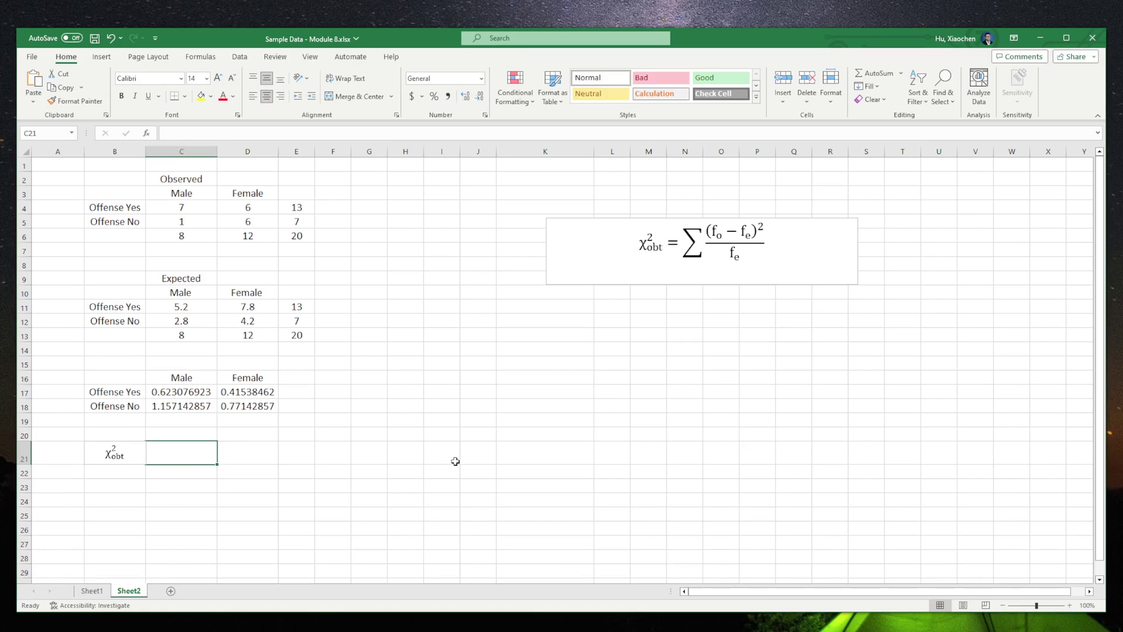
pyautogui.click(141, 456)
pyautogui.moveTo(140, 456); pyautogui.dragTo(142, 454)
# Calculate the obtained chi-square in C21 by adding the four cell components with =C17+C18+D17+D18
pyautogui.click(174, 453)
pyautogui.moveTo(179, 392); pyautogui.dragTo(243, 404)
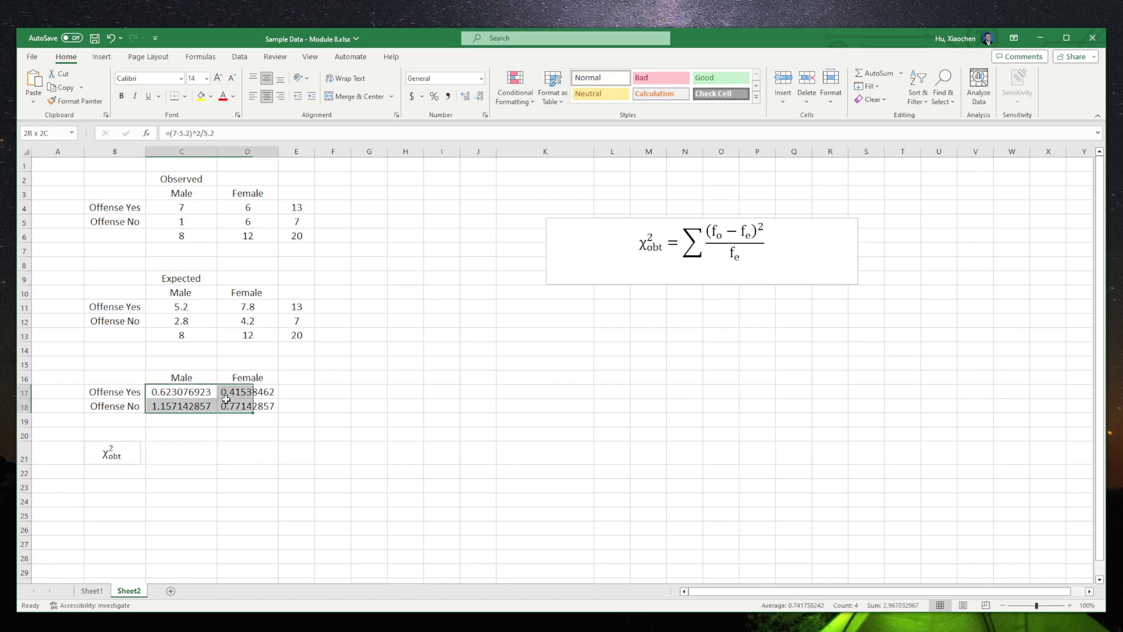
pyautogui.click(203, 453)
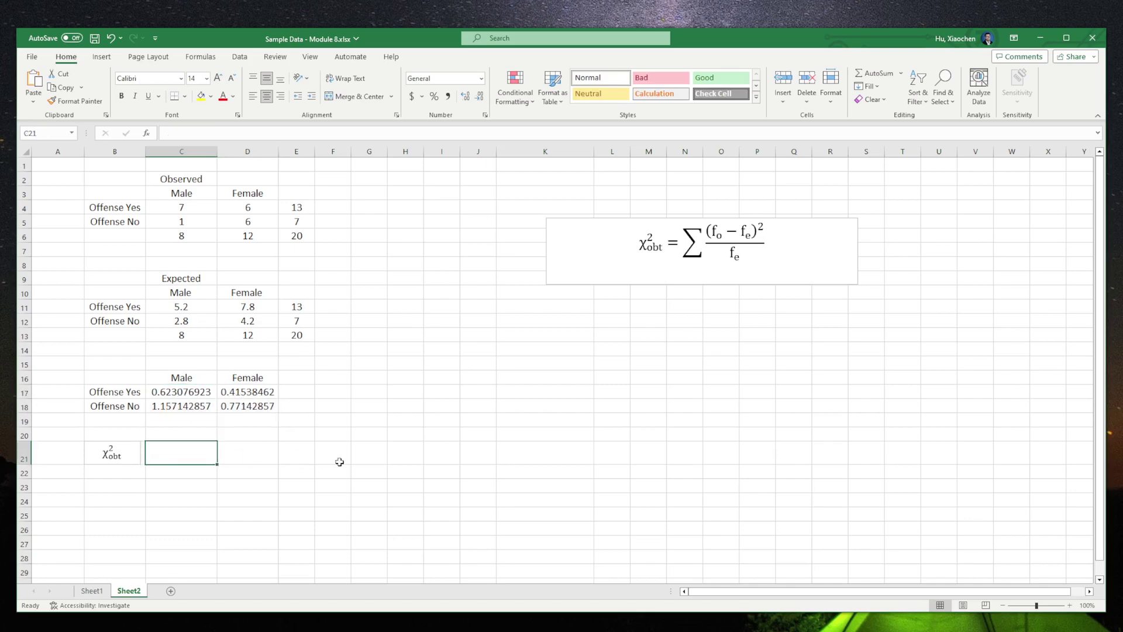
pyautogui.write('=')
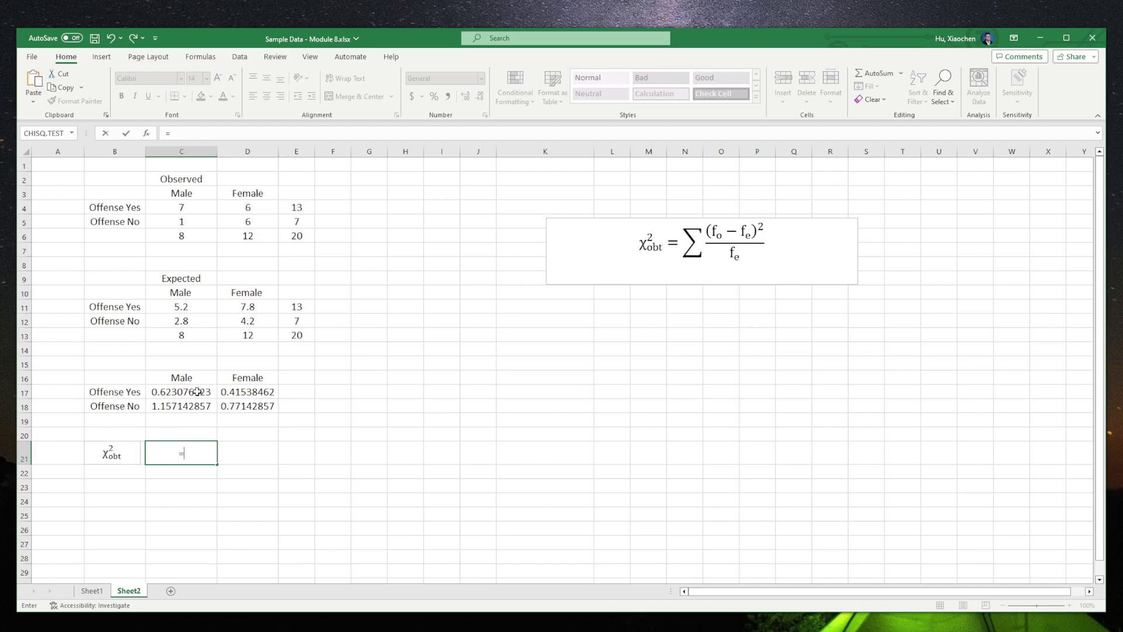
pyautogui.write('c1')
pyautogui.write('6')
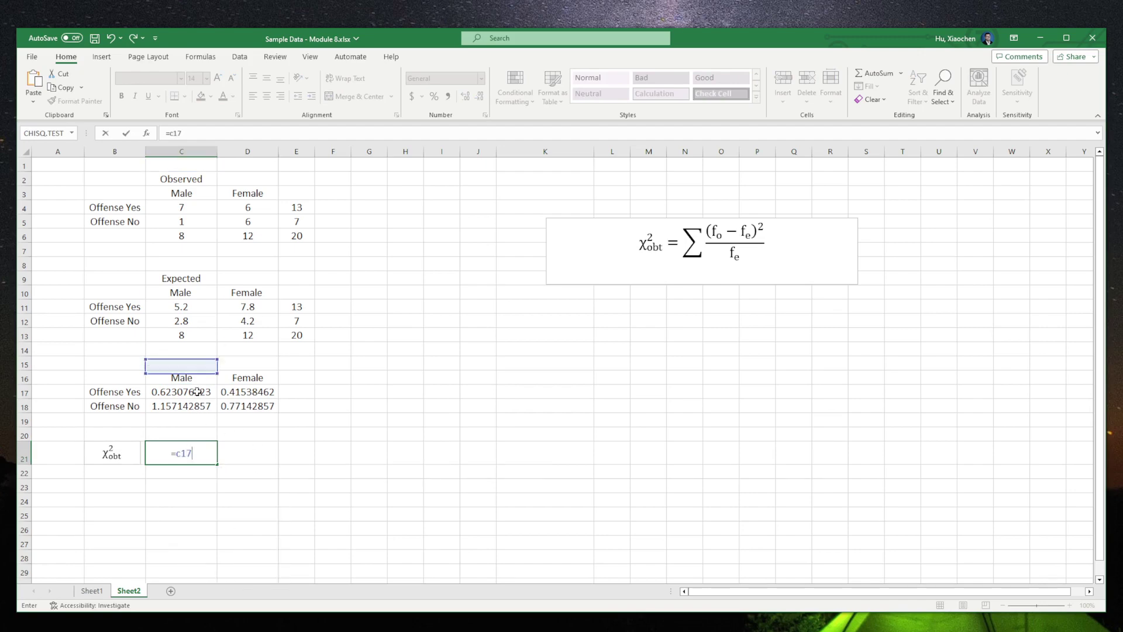
pyautogui.press('BackSpace')
pyautogui.write('7+c16')
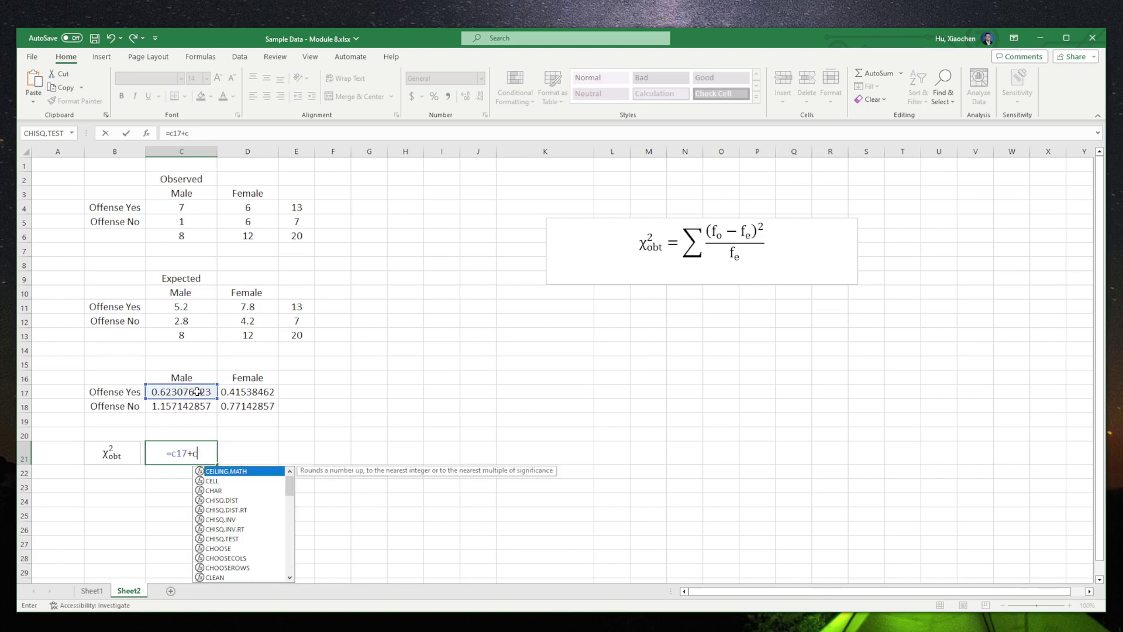
pyautogui.press('BackSpace')
pyautogui.write('8')
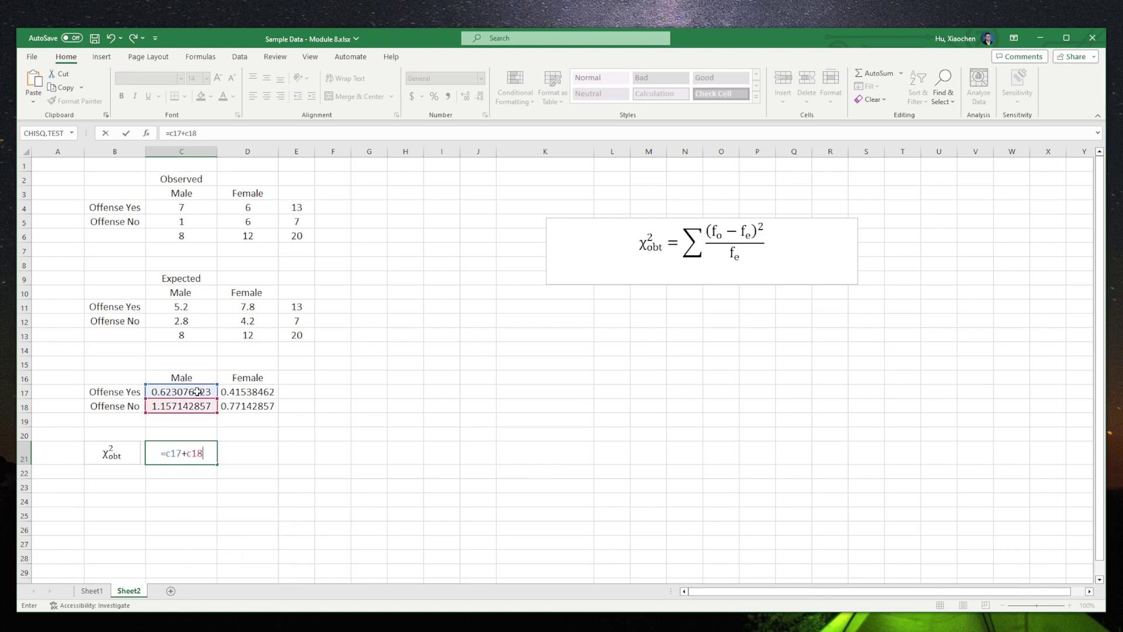
pyautogui.write('+d')
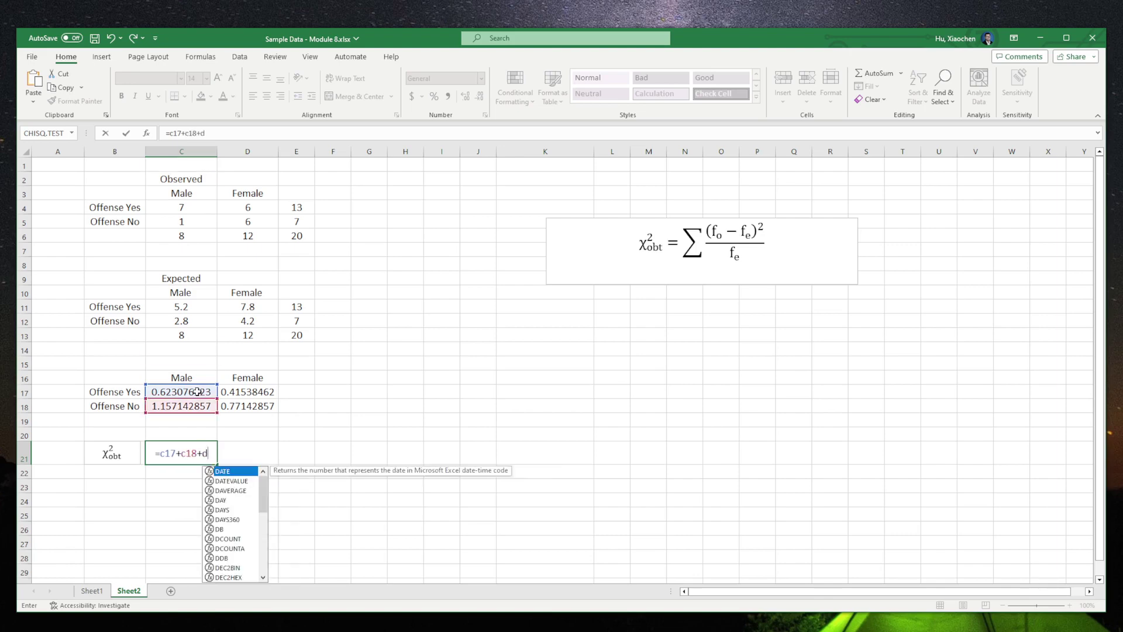
pyautogui.write('17')
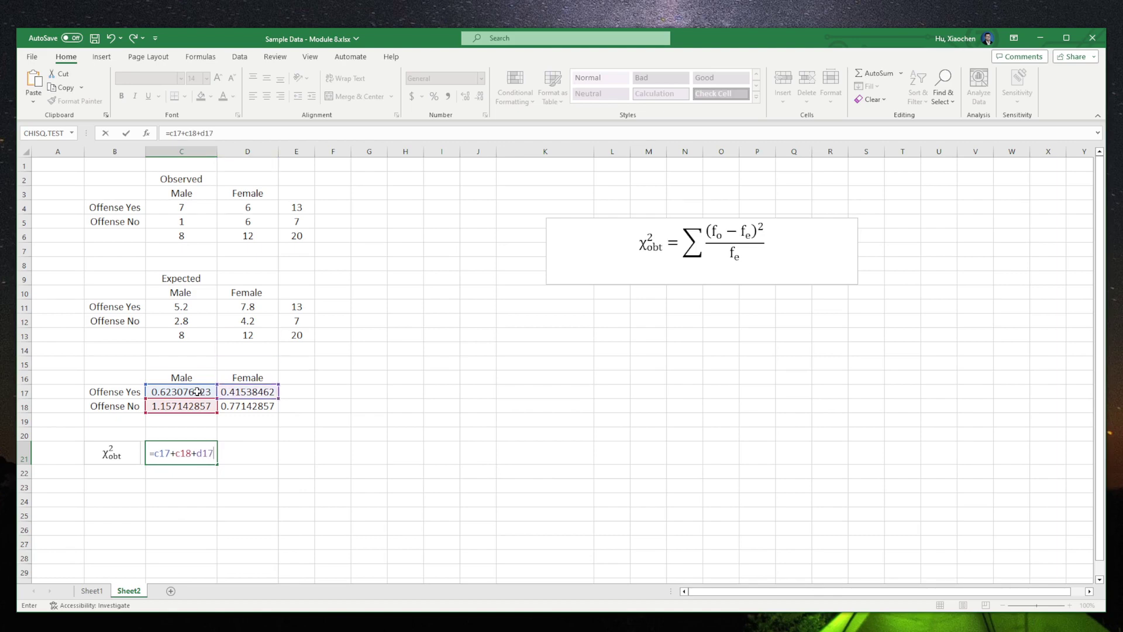
pyautogui.write('+')
pyautogui.write('d18')
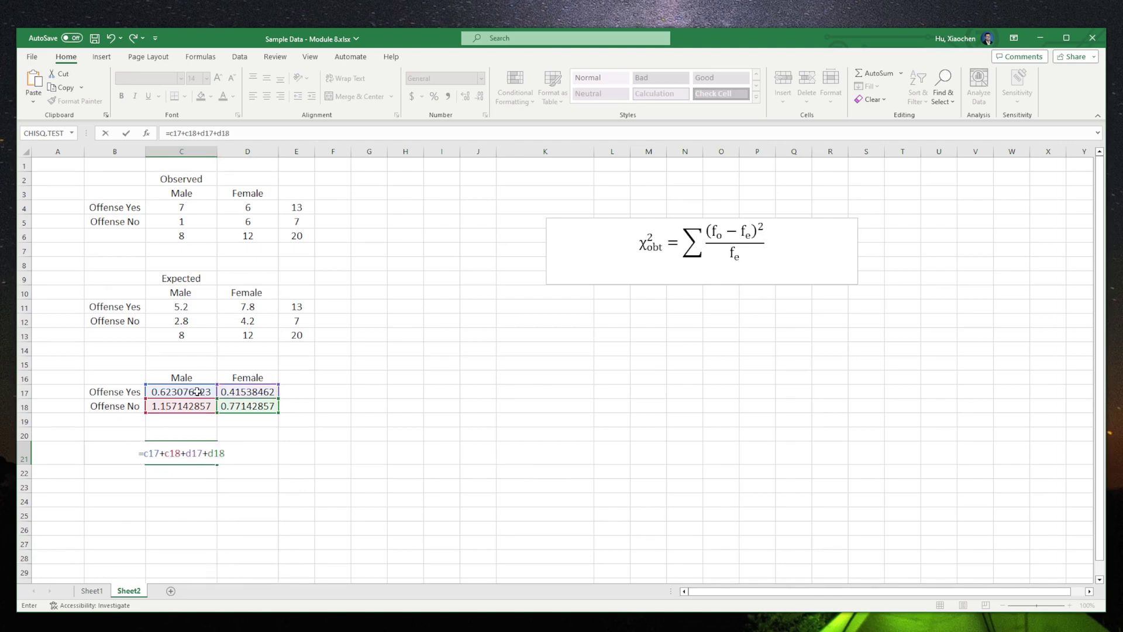
pyautogui.press('Return')
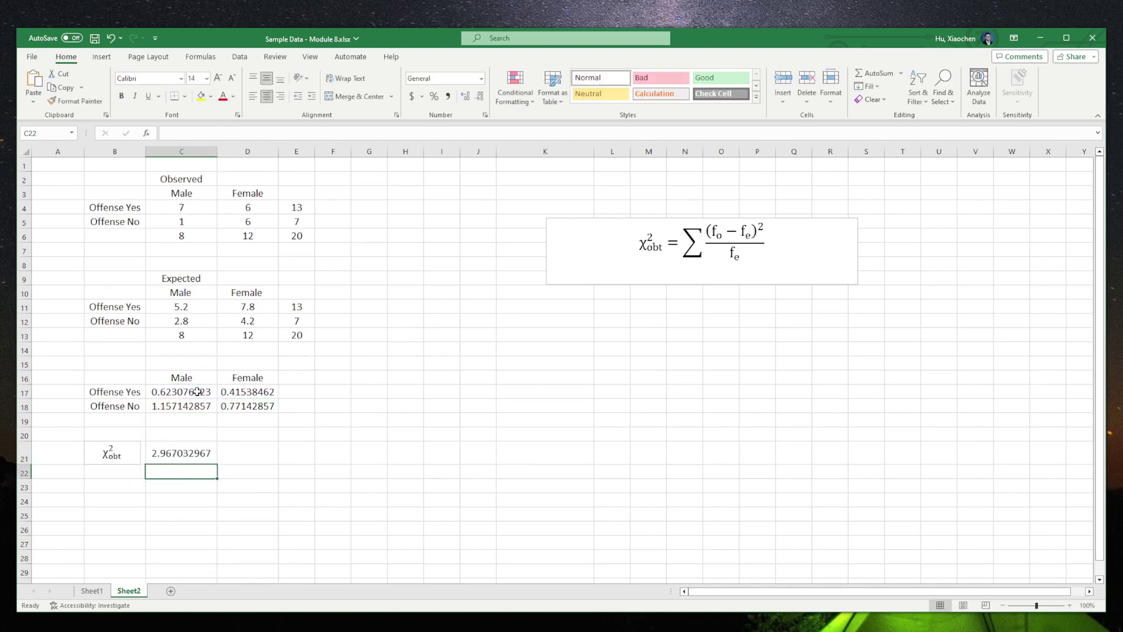
# Record the obtained chi-square of 2.97 on the Step 4 line of the Sheet1 text box
pyautogui.click(177, 482)
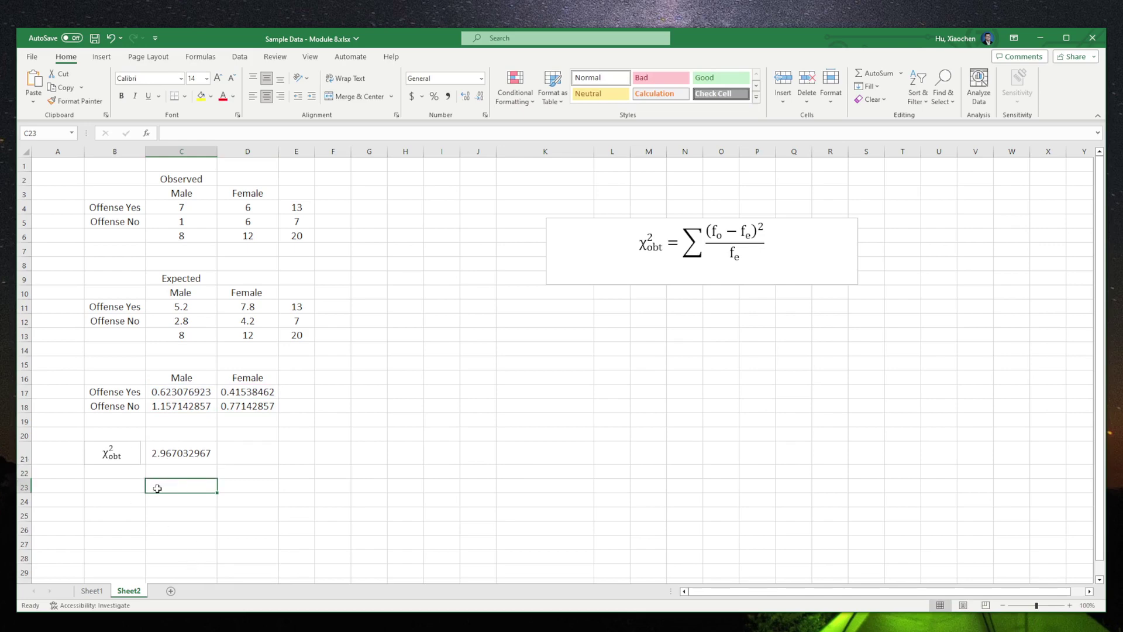
pyautogui.click(156, 454)
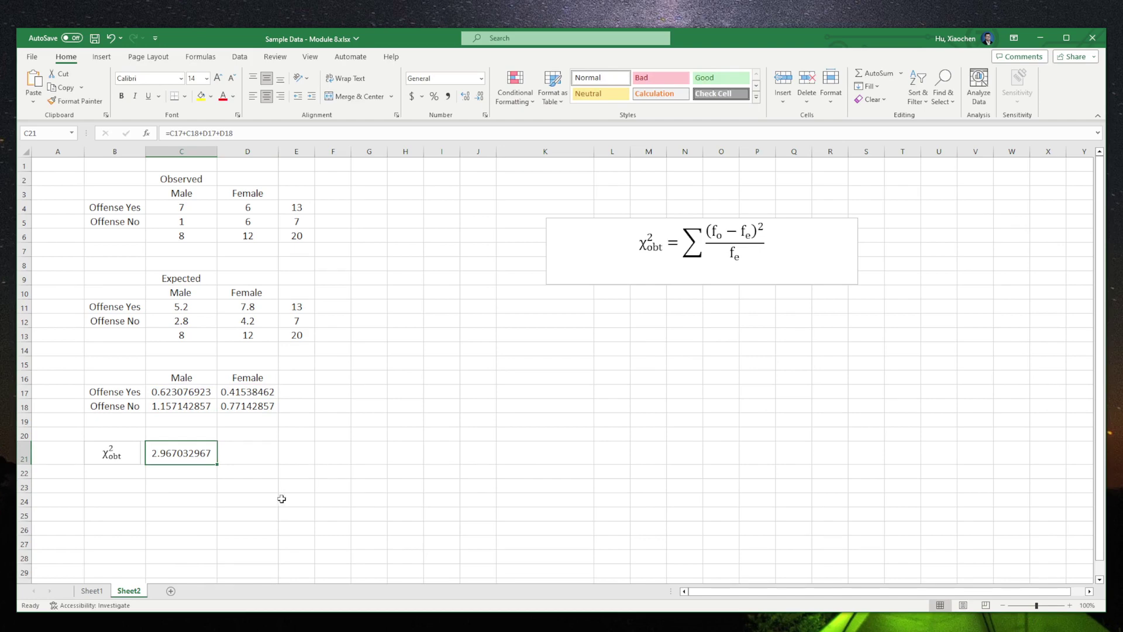
pyautogui.click(103, 596)
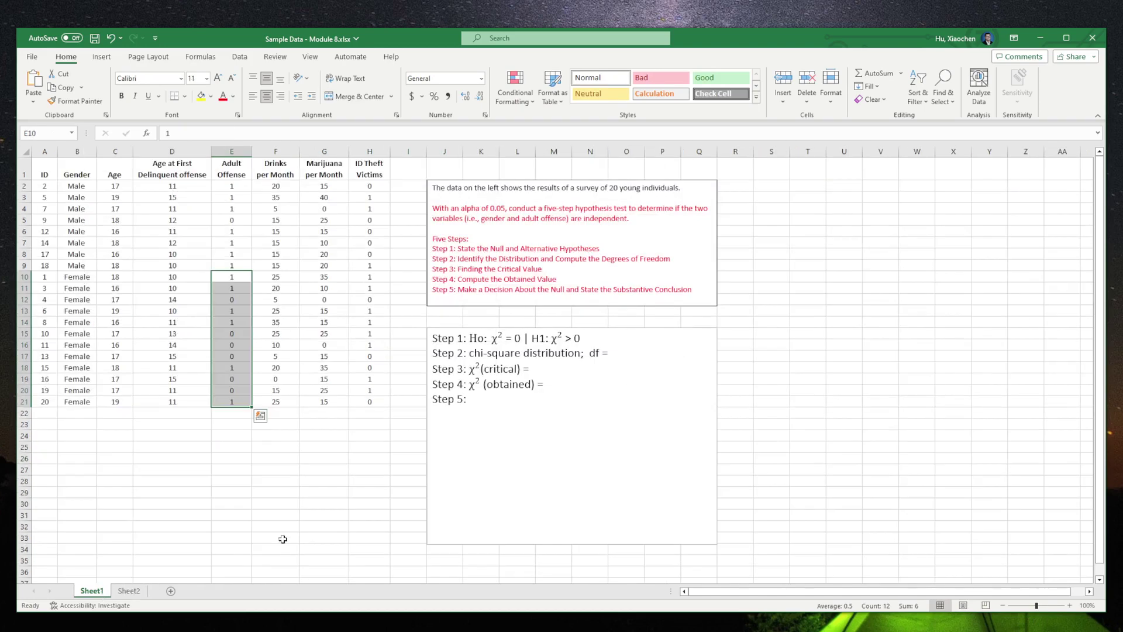
pyautogui.click(562, 388)
pyautogui.write('2.97')
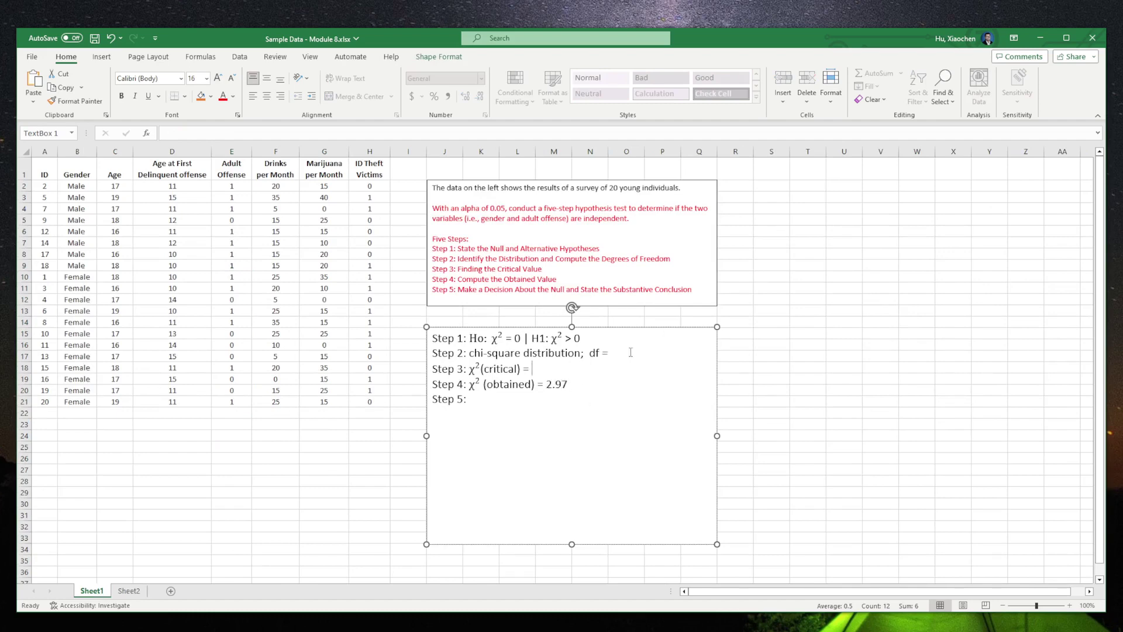
# Check the Male and Female columns of the observed table on Sheet2 and begin the Step 2 degrees of freedom with (2-1)*
pyautogui.click(128, 591)
pyautogui.moveTo(191, 197); pyautogui.dragTo(243, 192)
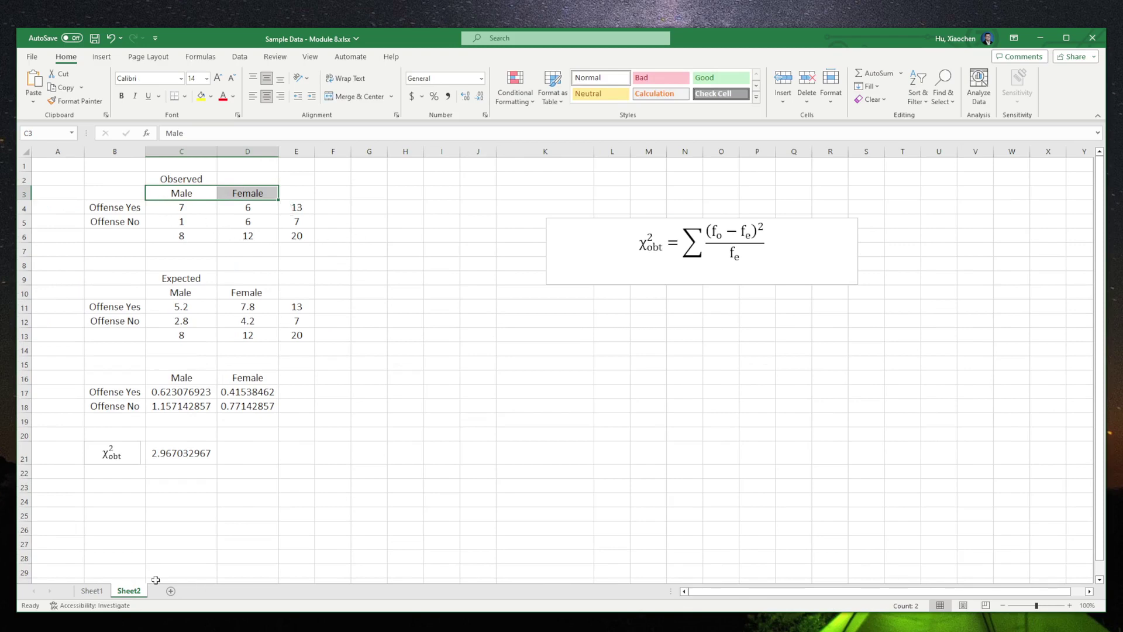
pyautogui.click(91, 591)
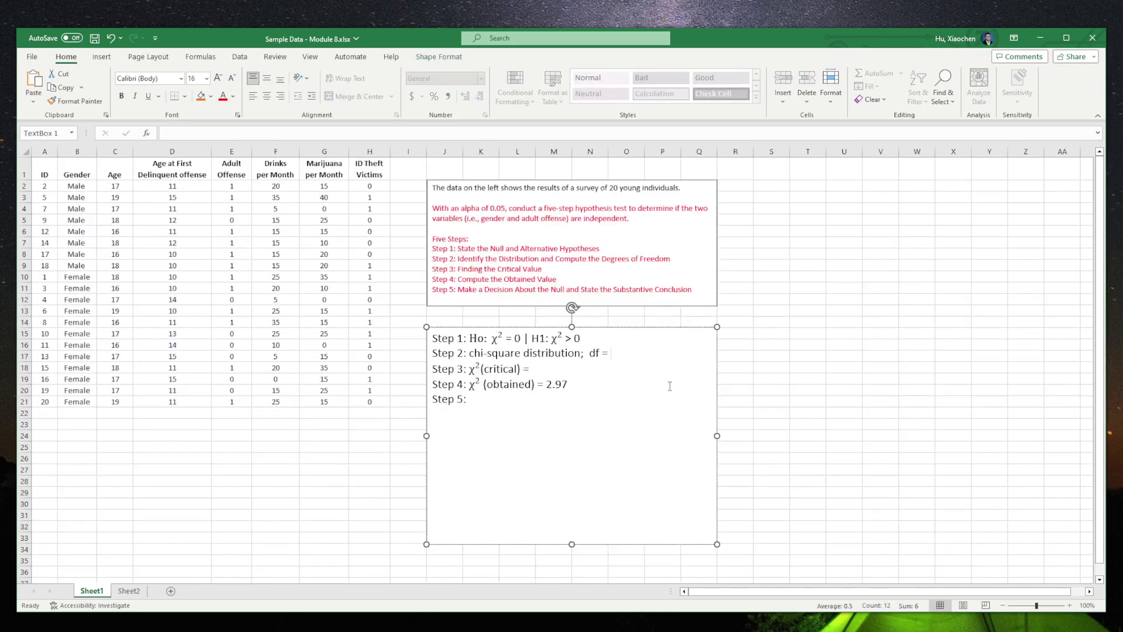
pyautogui.write('(201')
pyautogui.press('BackSpace')
pyautogui.press('BackSpace')
pyautogui.write('-1)*')
# Check the two offense rows of the observed table and complete the Step 2 degrees of freedom with (2-1)=1
pyautogui.click(128, 591)
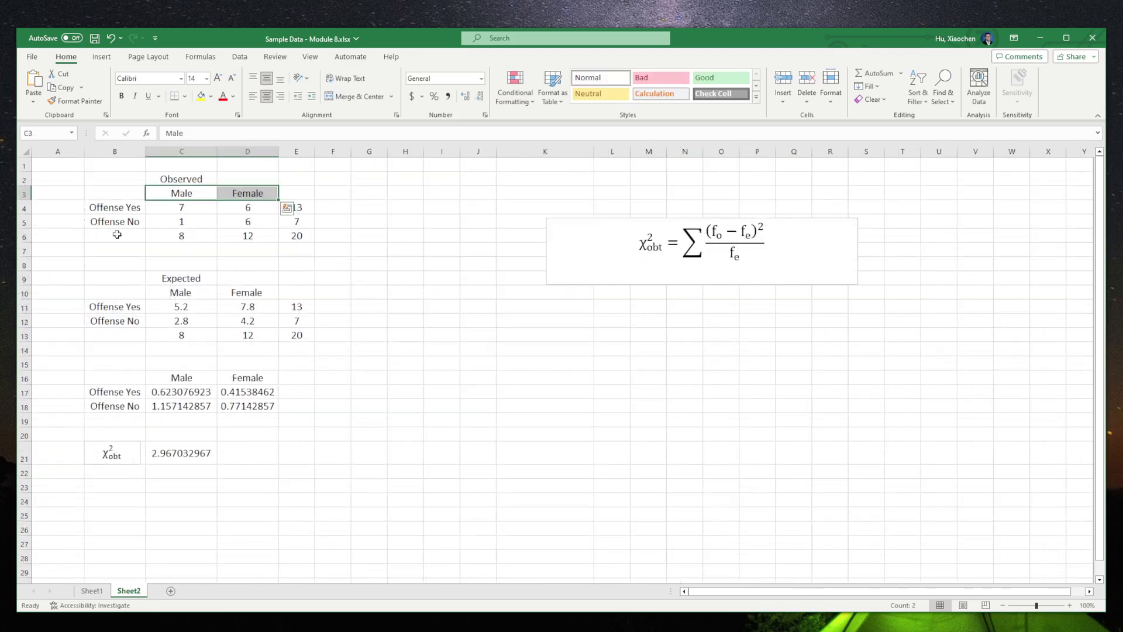
pyautogui.moveTo(120, 207); pyautogui.dragTo(120, 221)
pyautogui.write('Offense Yes Offense No')
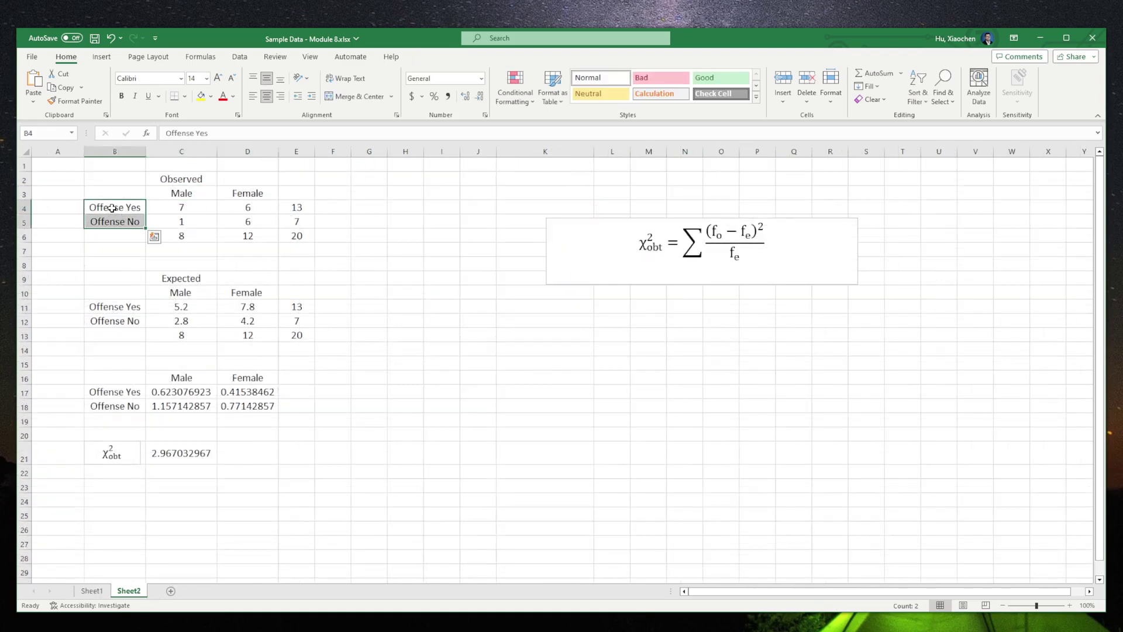
pyautogui.click(113, 208)
pyautogui.click(112, 221)
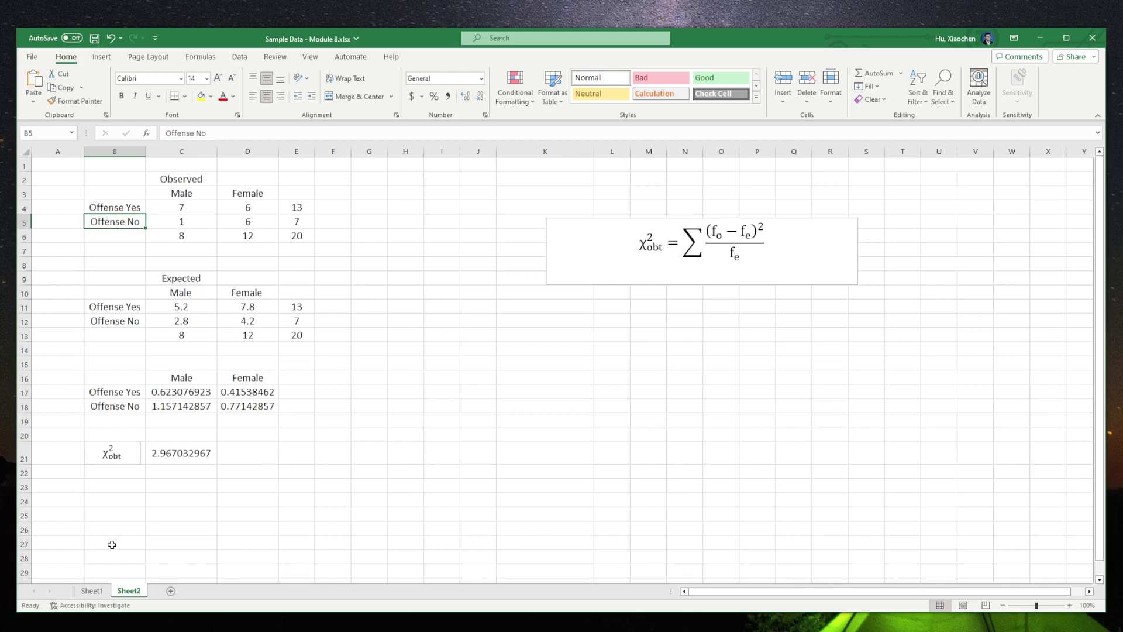
pyautogui.click(92, 591)
pyautogui.write('2-1)*(2-')
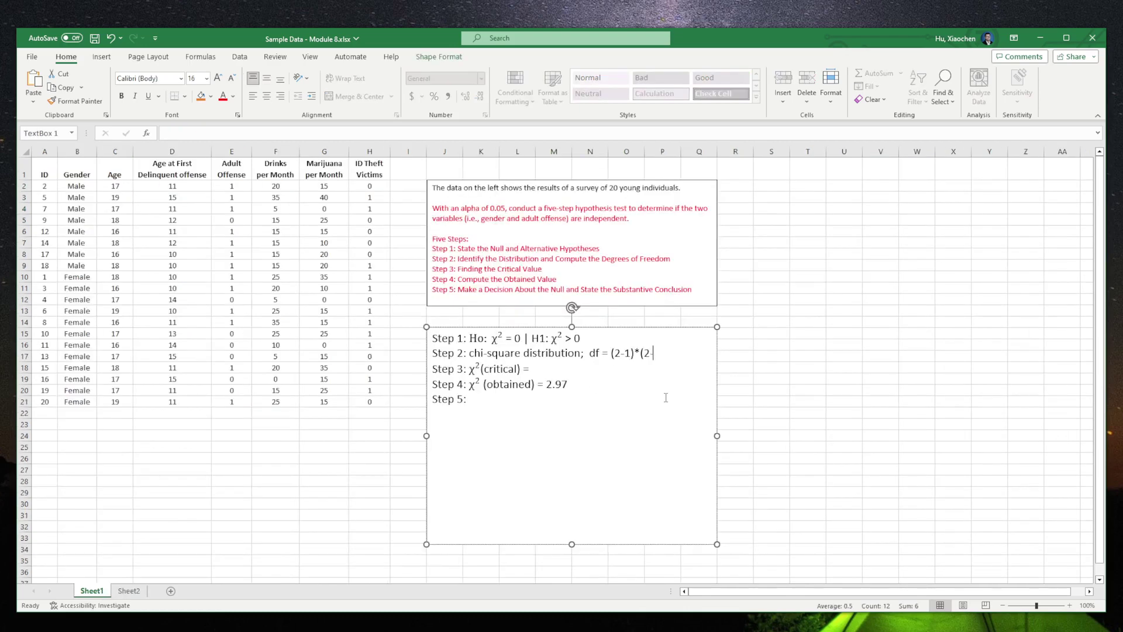
pyautogui.write('=1')
# Look up the critical value for df 1 at alpha 0.050 in the chi-square distribution table and enter 3.84 on the Step 3 line
pyautogui.hotkey('alt', 'Tab')
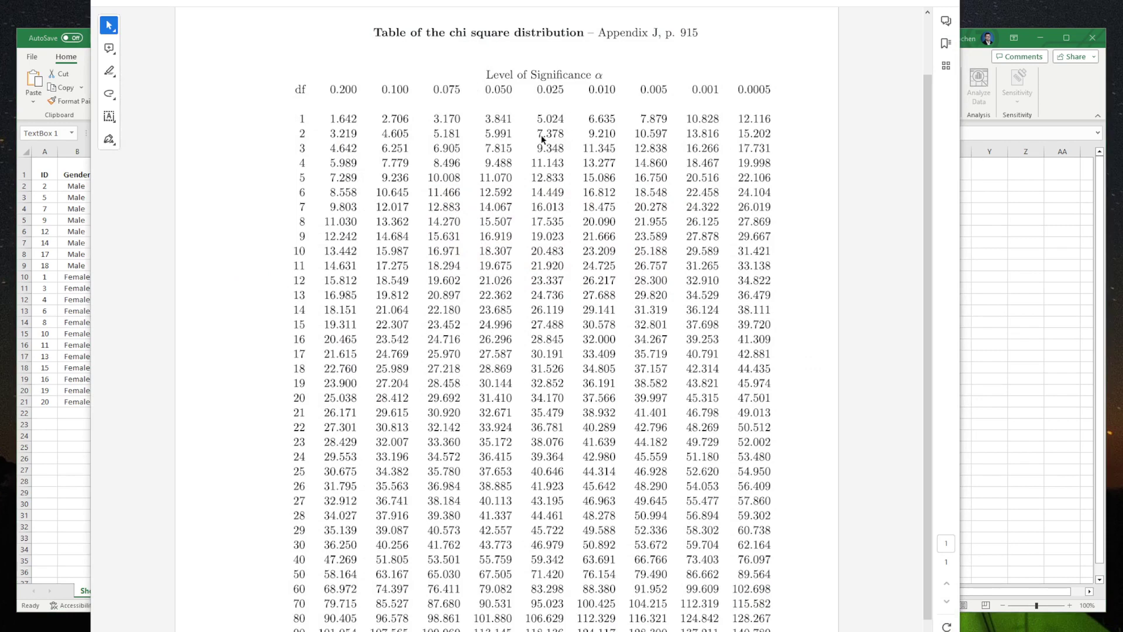
pyautogui.hotkey('alt', 'Tab')
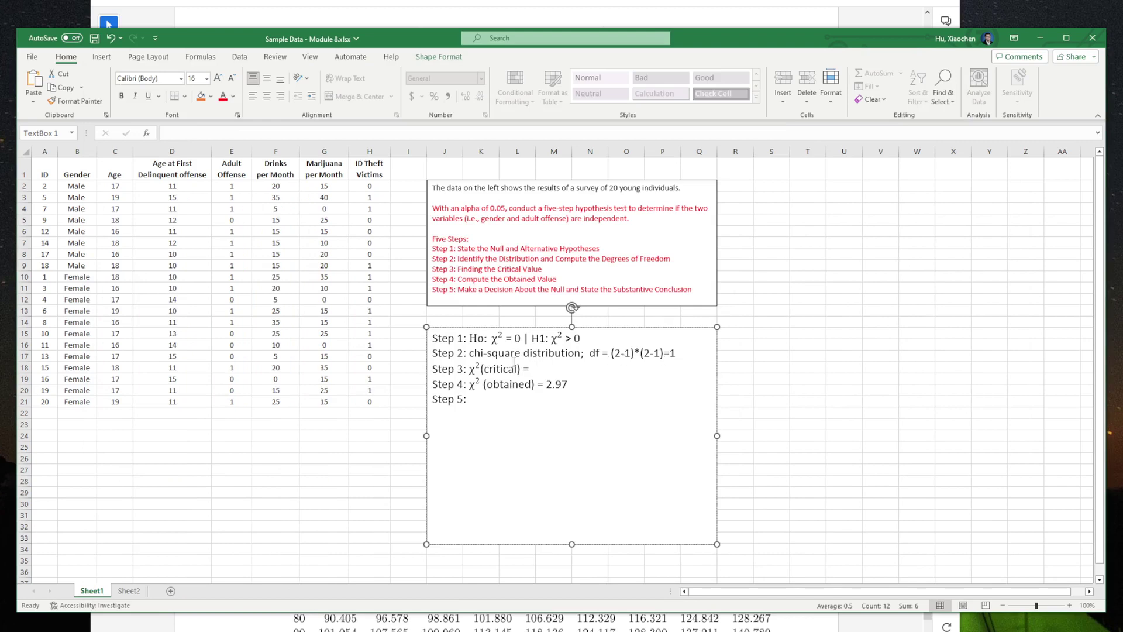
pyautogui.hotkey('alt', 'Tab')
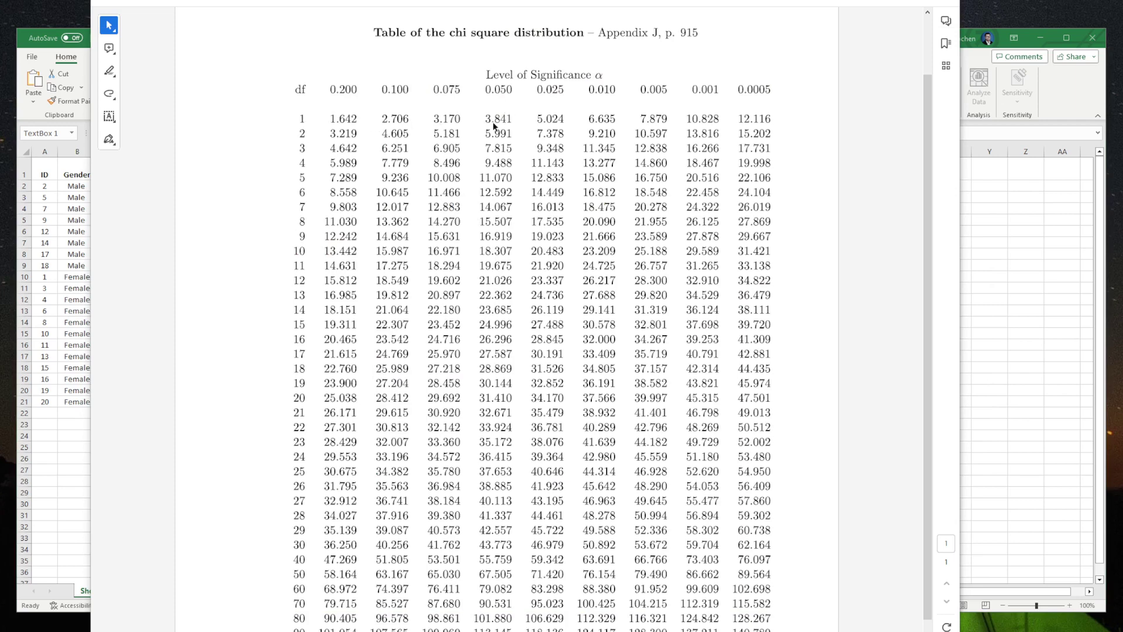
pyautogui.hotkey('alt', 'Tab')
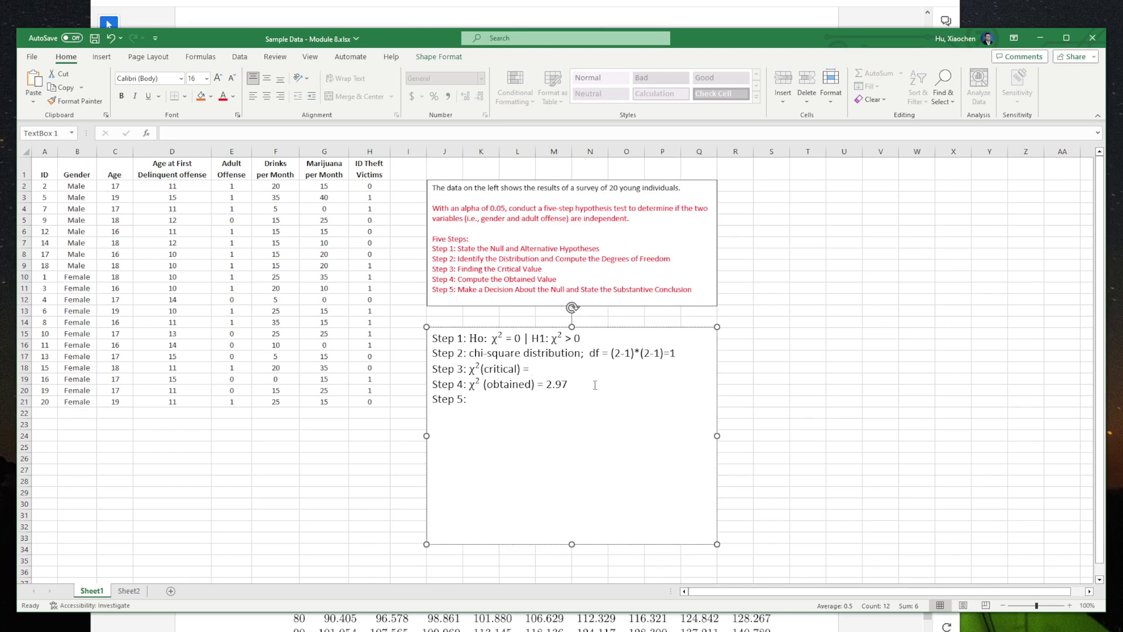
pyautogui.write('3.84')
# Copy the χ² (obtained) term from the Step 4 line of the text box to the Step 5 line
pyautogui.press('Left')
pyautogui.press('Left')
pyautogui.press('Left')
pyautogui.press('Left')
pyautogui.press('Down')
pyautogui.moveTo(468, 384); pyautogui.dragTo(537, 385)
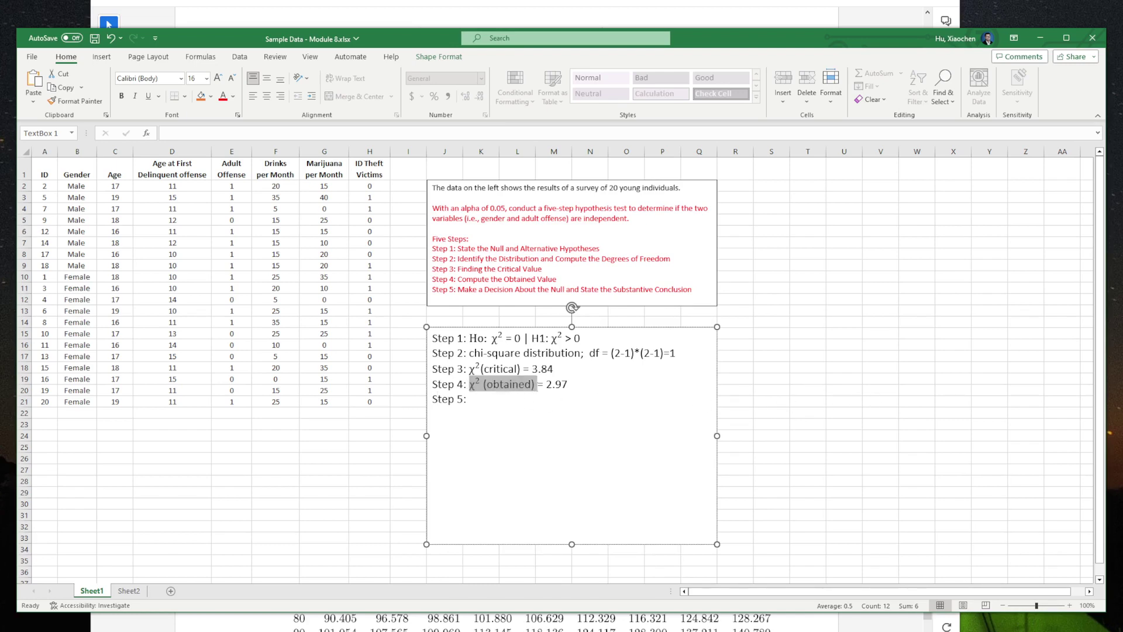
pyautogui.hotkey('ctrl', 'c')
pyautogui.click(522, 399)
pyautogui.hotkey('ctrl', 'v')
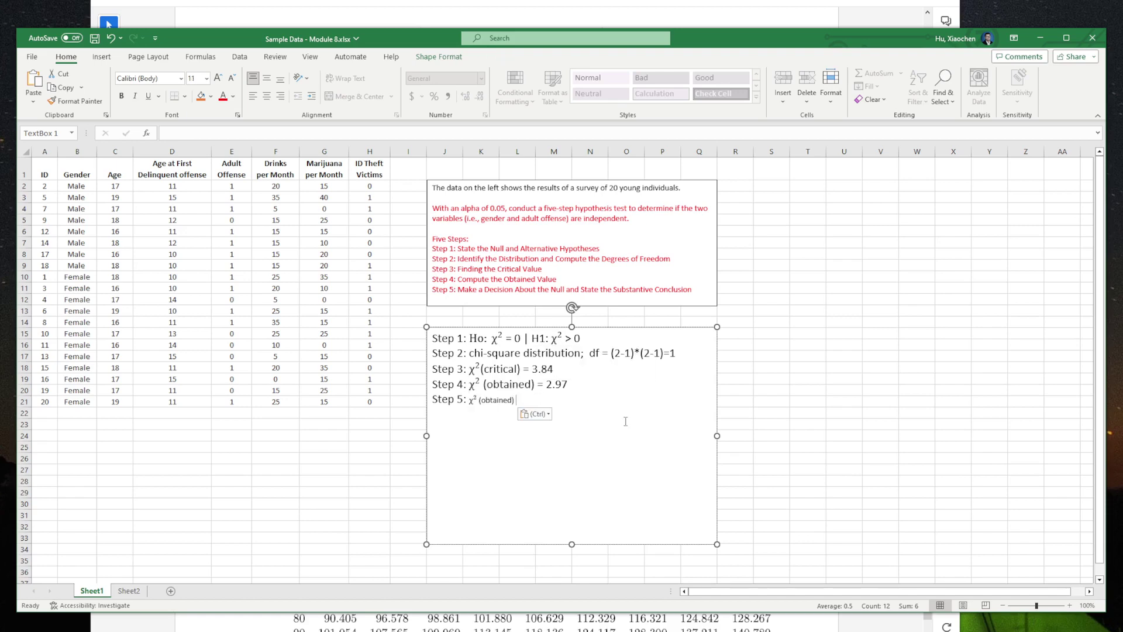
# Complete the Step 5 comparison with < χ² (critical), reusing the copied term and replacing its word in parentheses
pyautogui.write('<')
pyautogui.hotkey('ctrl', 'v')
pyautogui.moveTo(534, 400); pyautogui.dragTo(565, 400)
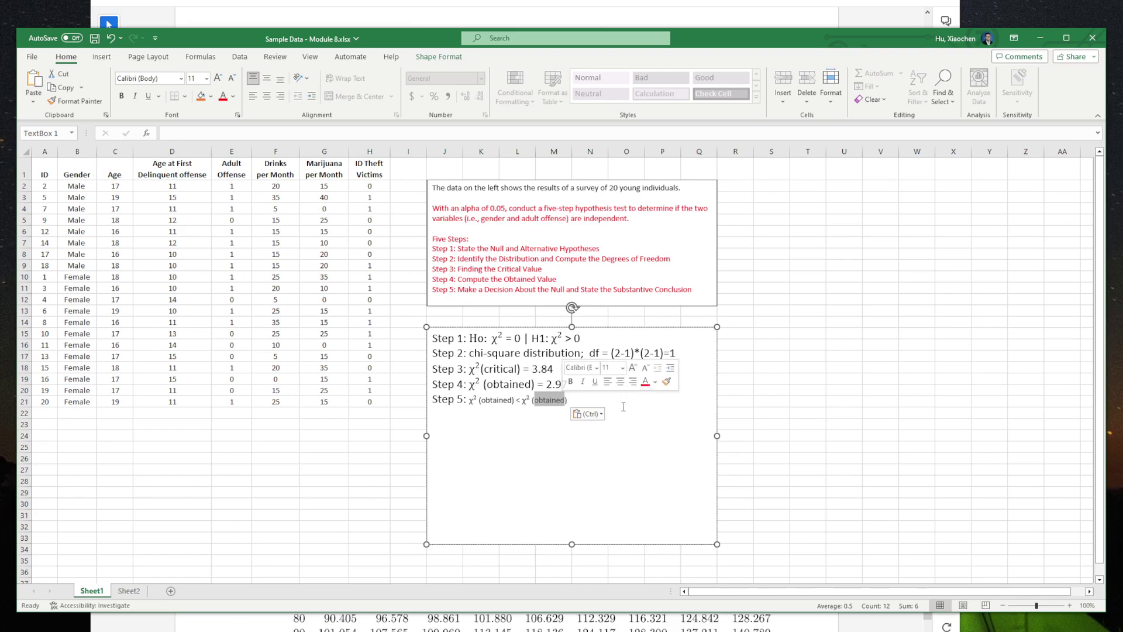
pyautogui.write('critical')
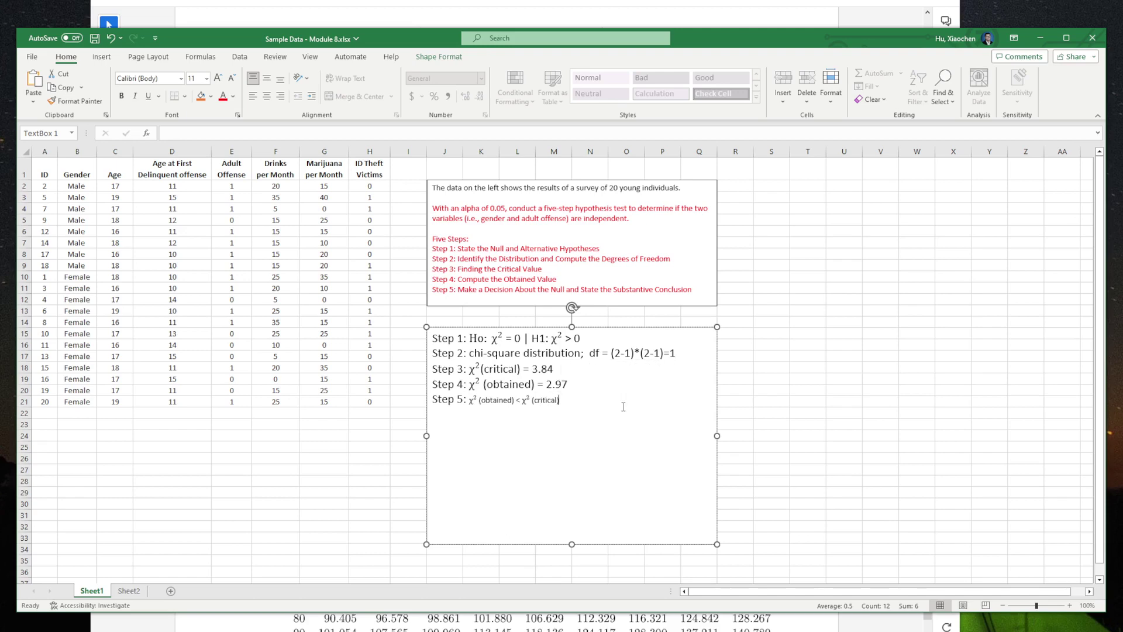
# Set the font size of the Step 5 comparison to 16
pyautogui.moveTo(561, 401); pyautogui.dragTo(463, 400)
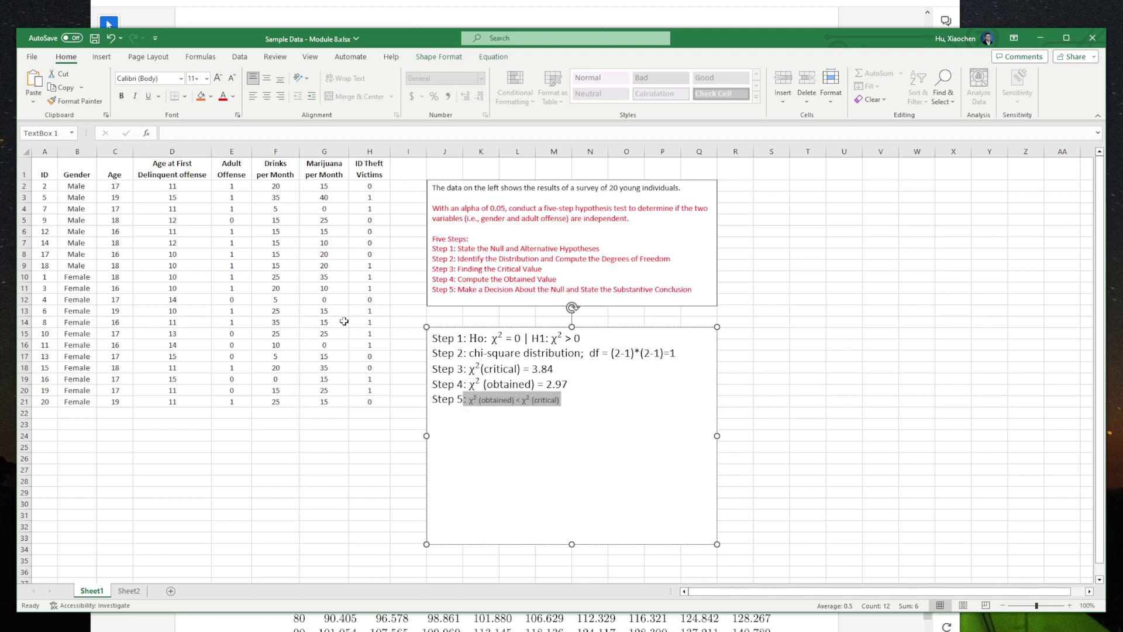
pyautogui.click(199, 79)
pyautogui.write('16')
pyautogui.press('Return')
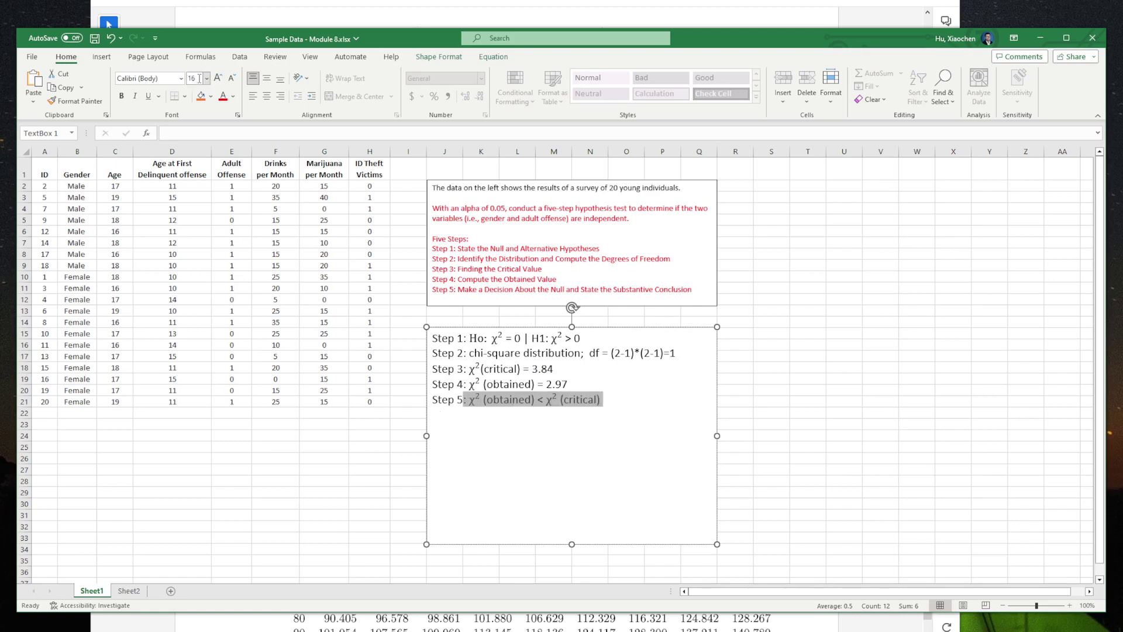
# Finish the Step 5 line with ", we accept Ho. There is no statistically difference between males and females regarding adult offenses."
pyautogui.click(625, 402)
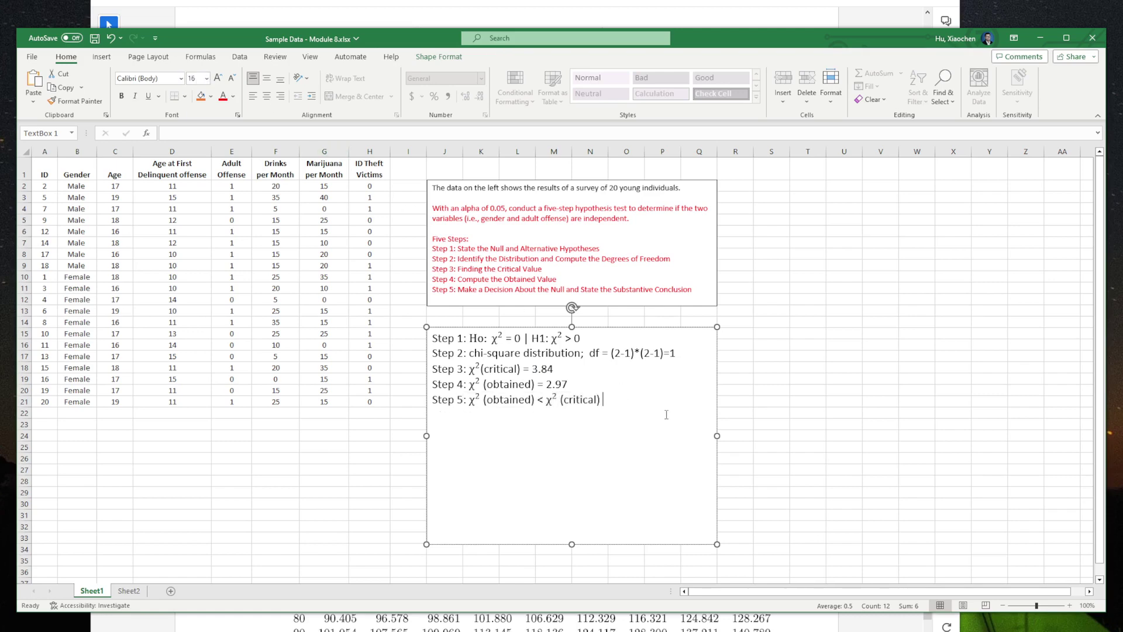
pyautogui.write(',')
pyautogui.write('we accept H0')
pyautogui.press('BackSpace')
pyautogui.write('o. There is no')
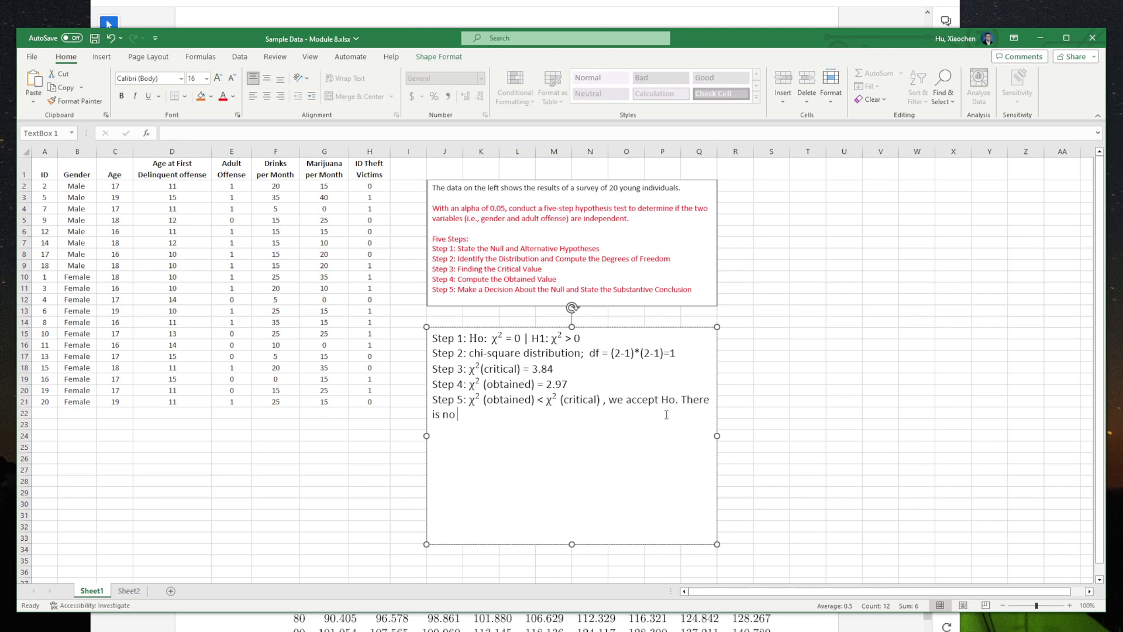
pyautogui.write(' statistically difference ')
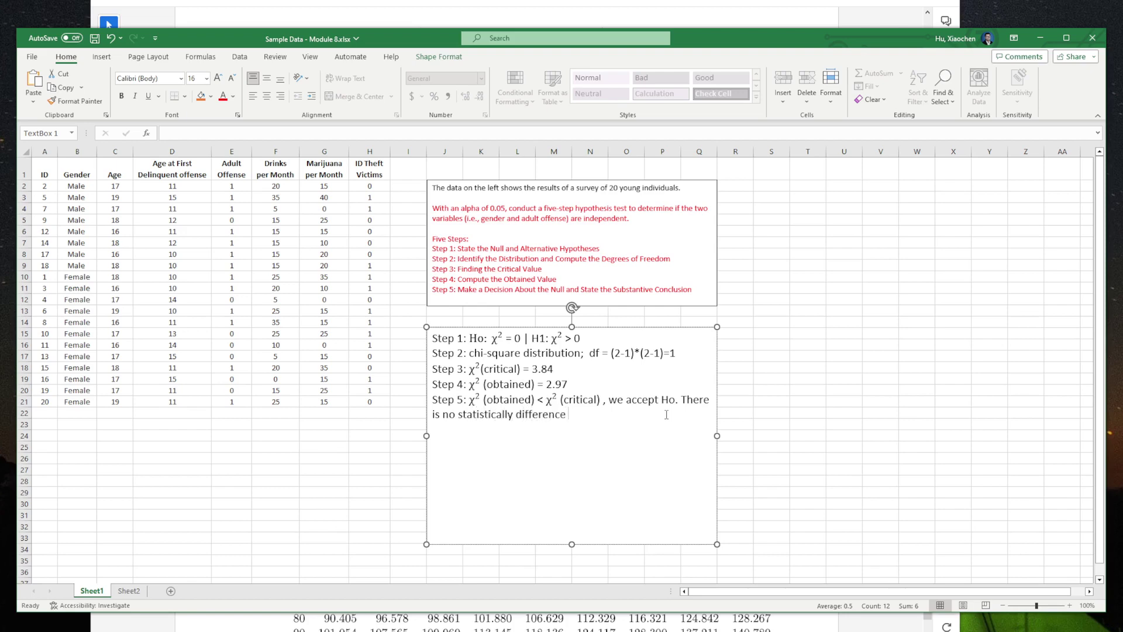
pyautogui.write('between males and fe')
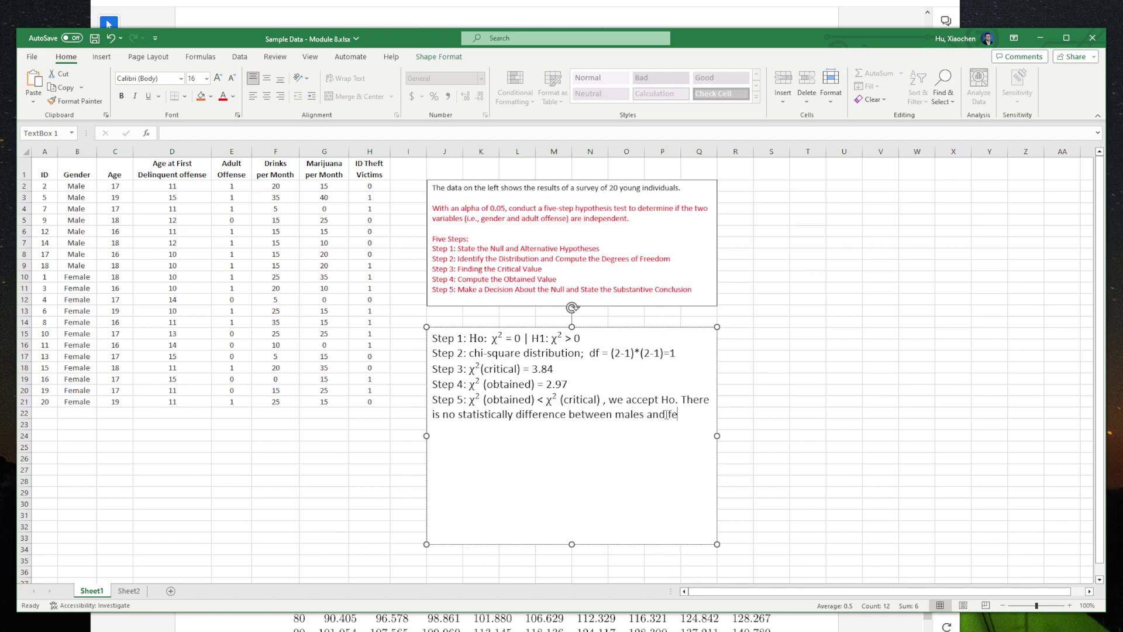
pyautogui.write('males regarding adult offe')
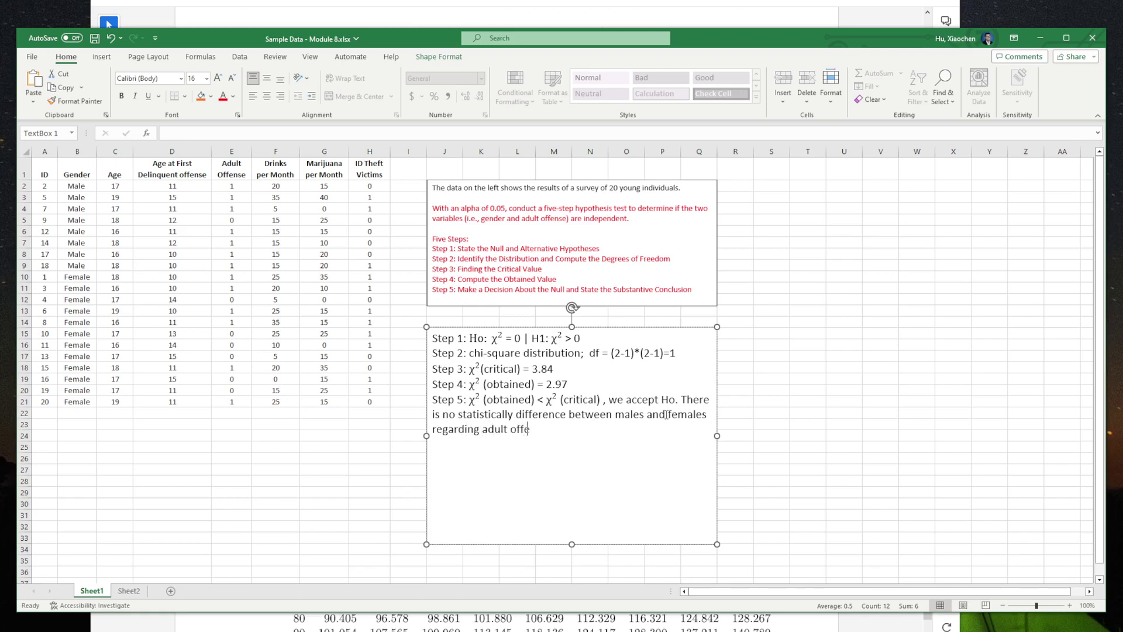
pyautogui.write('nses.')
pyautogui.click(829, 391)
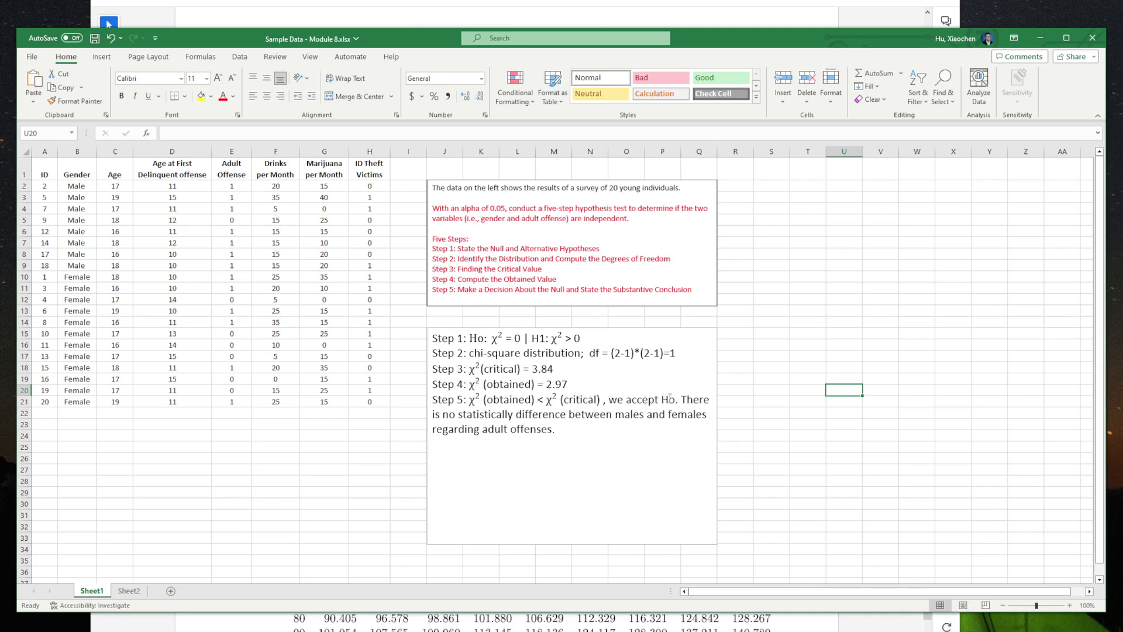
# Review the Step 5 conclusion against the observed male and female offense counts on Sheet2
pyautogui.moveTo(681, 401); pyautogui.dragTo(569, 414)
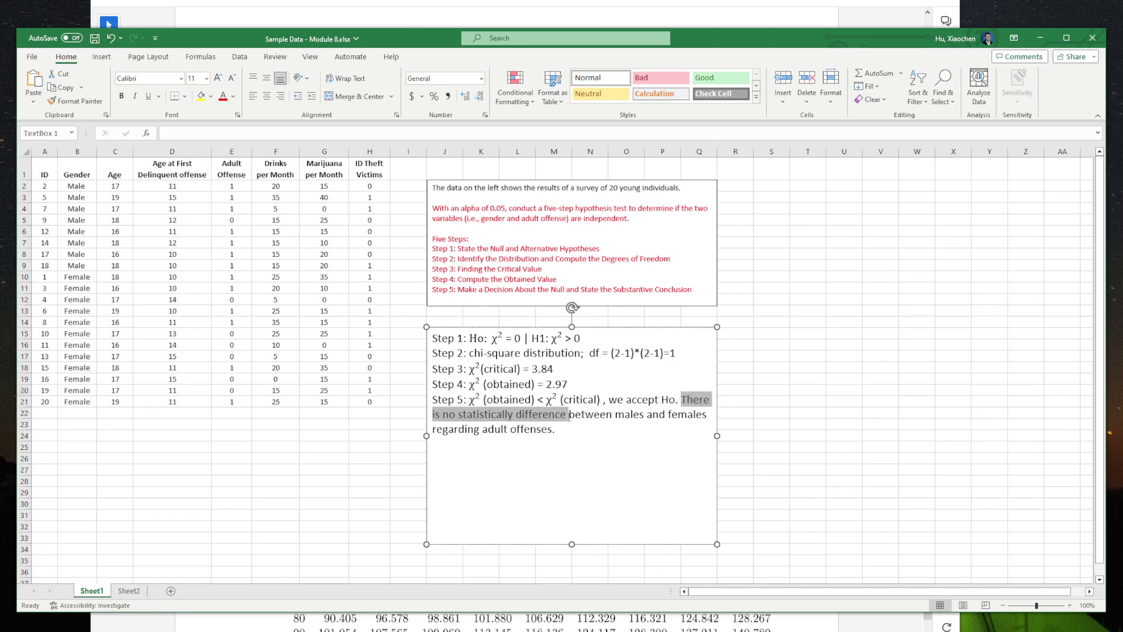
pyautogui.click(622, 422)
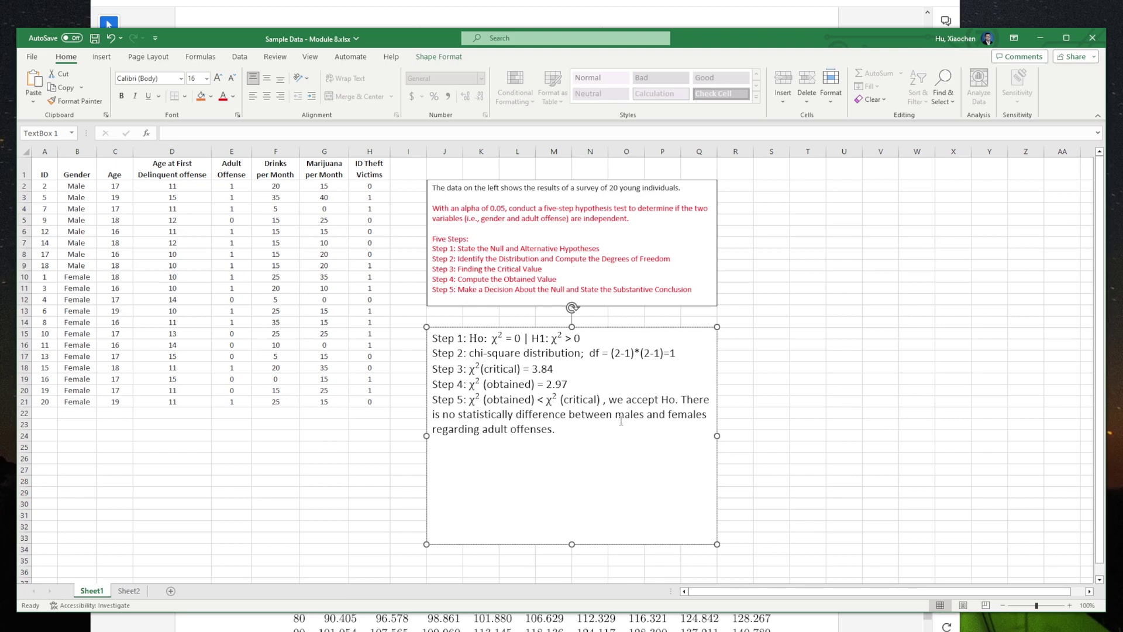
pyautogui.click(822, 344)
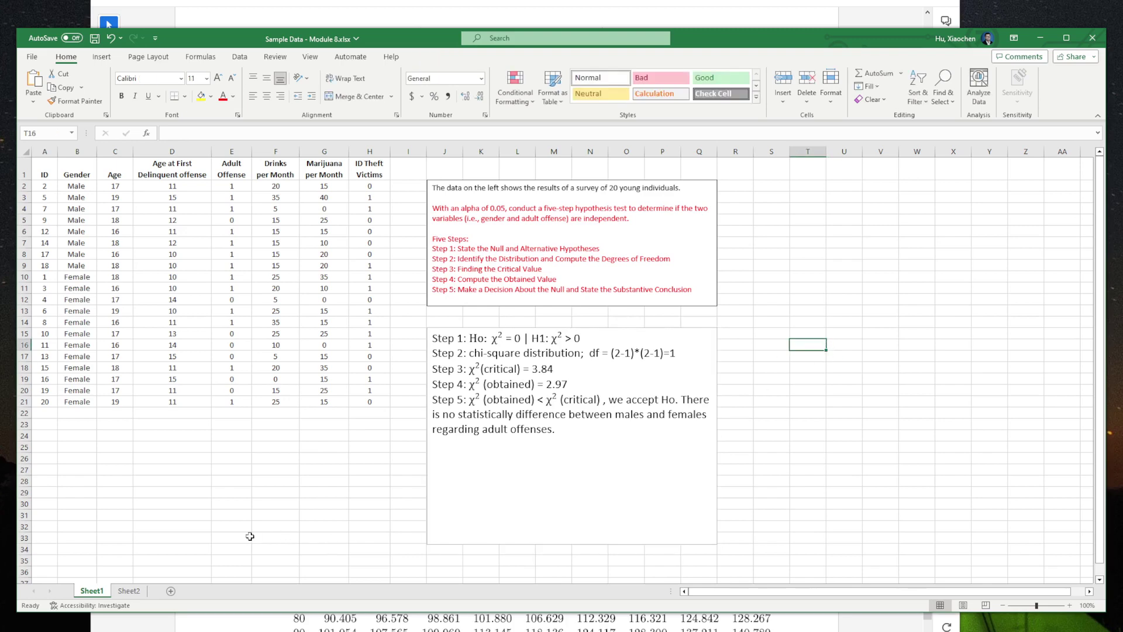
pyautogui.click(129, 591)
pyautogui.click(394, 279)
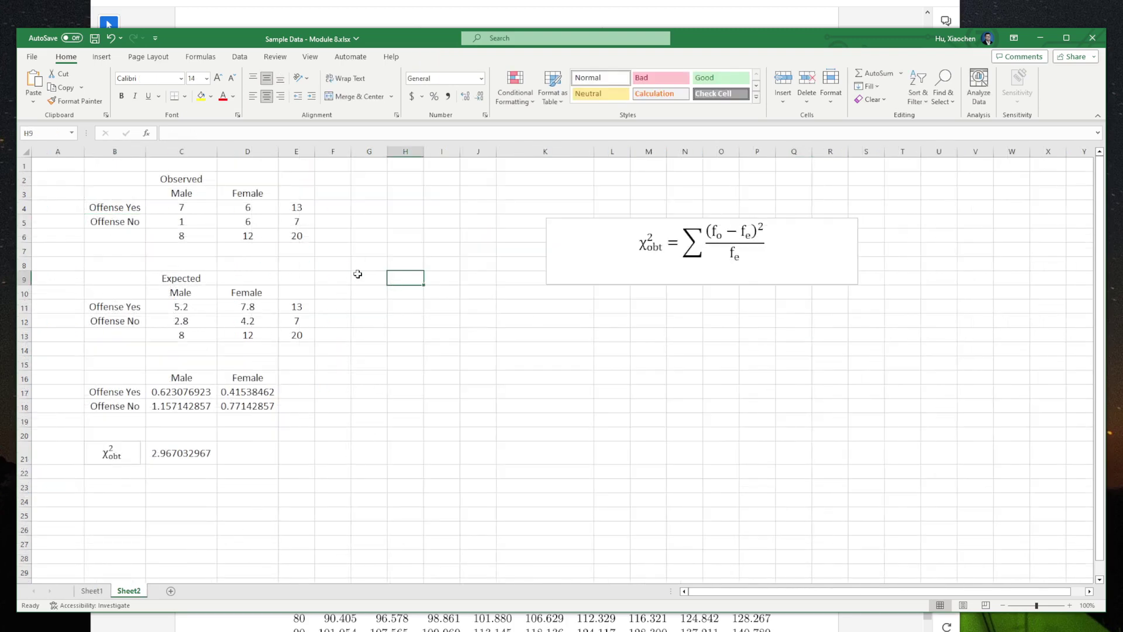
pyautogui.moveTo(201, 210); pyautogui.dragTo(258, 219)
pyautogui.click(391, 286)
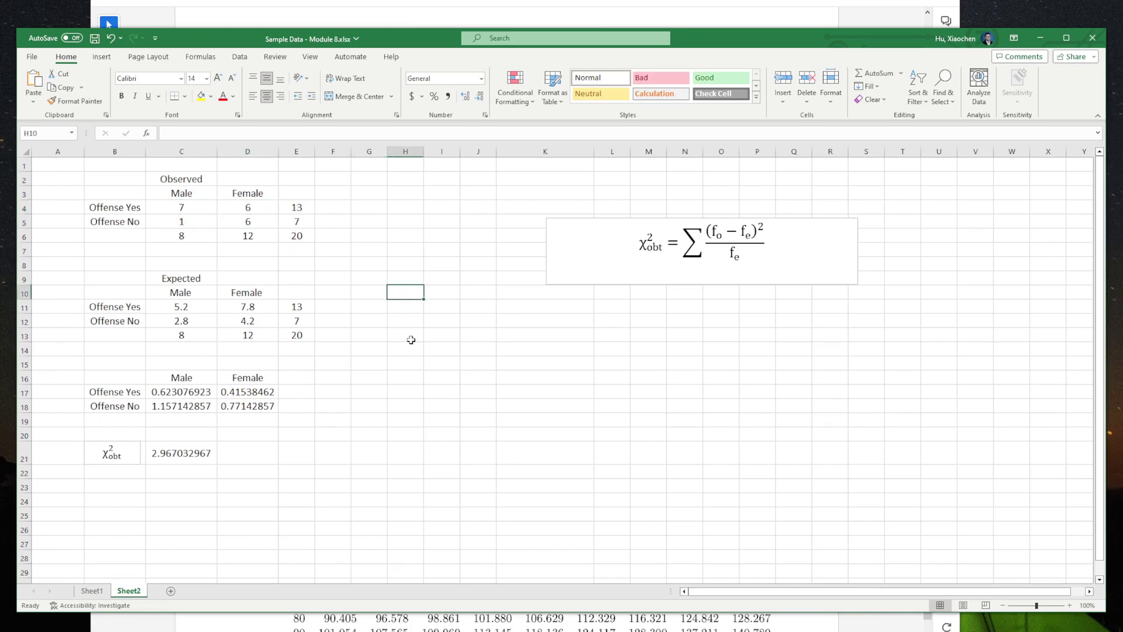
pyautogui.click(412, 346)
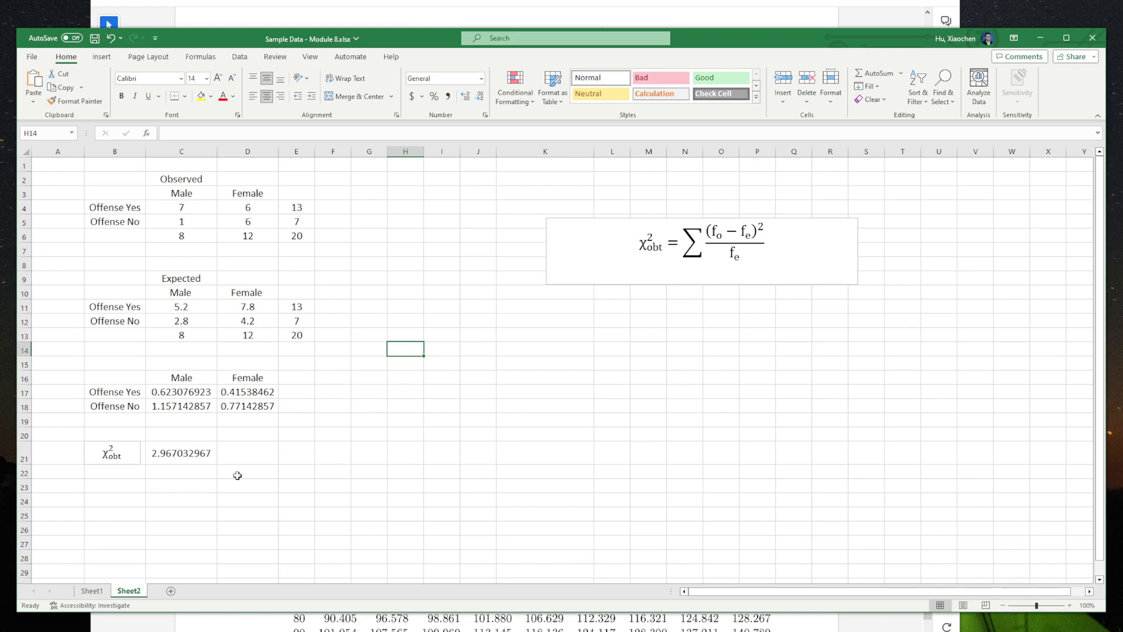
pyautogui.click(91, 591)
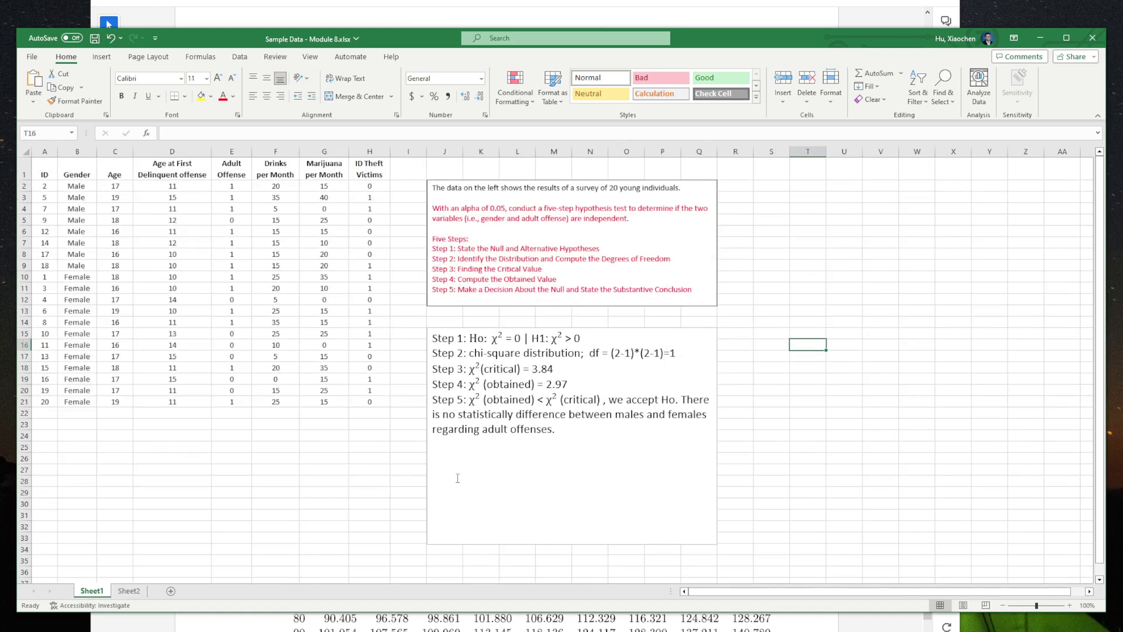
pyautogui.click(129, 591)
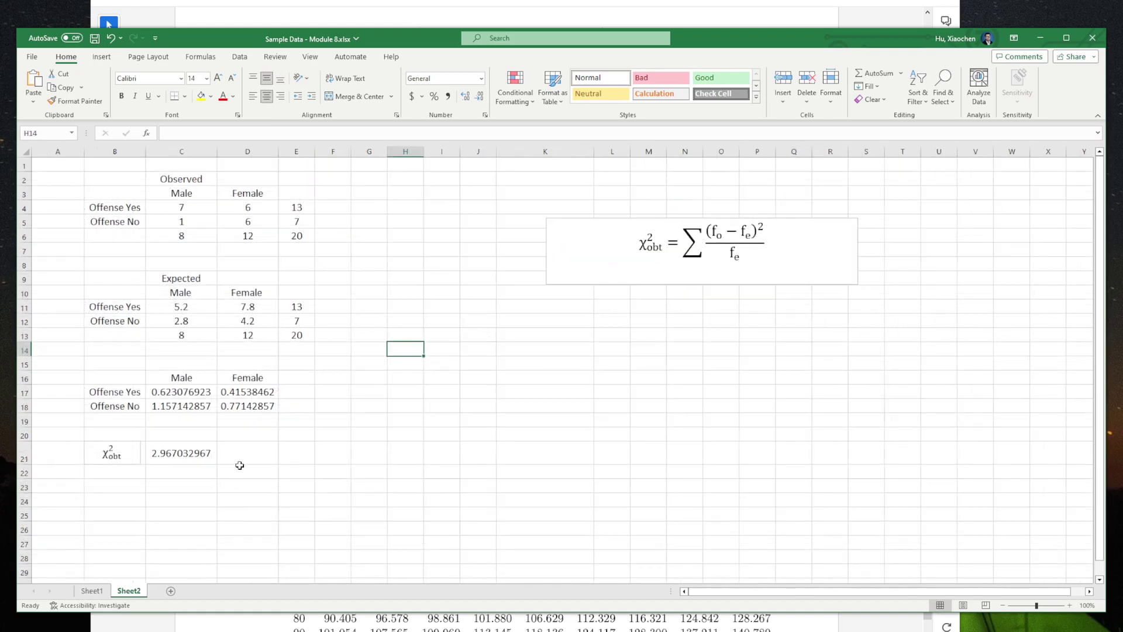
# Enter the label p-value in cell B23 of Sheet2 and 0.05 directly below it in B24
pyautogui.click(240, 468)
pyautogui.click(183, 484)
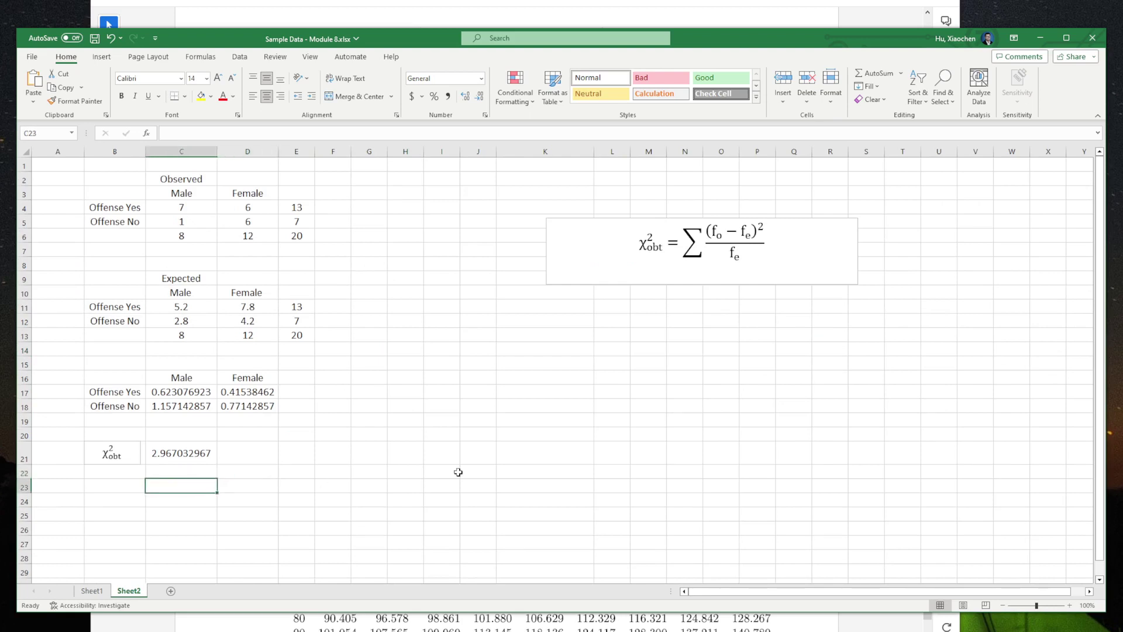
pyautogui.click(119, 488)
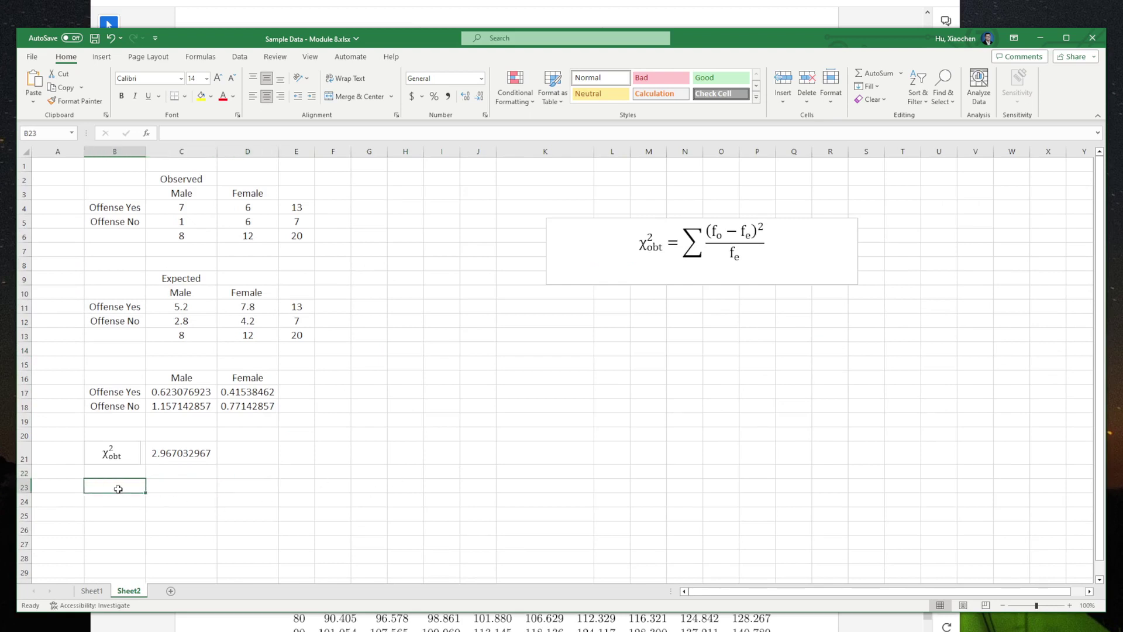
pyautogui.write('p-value')
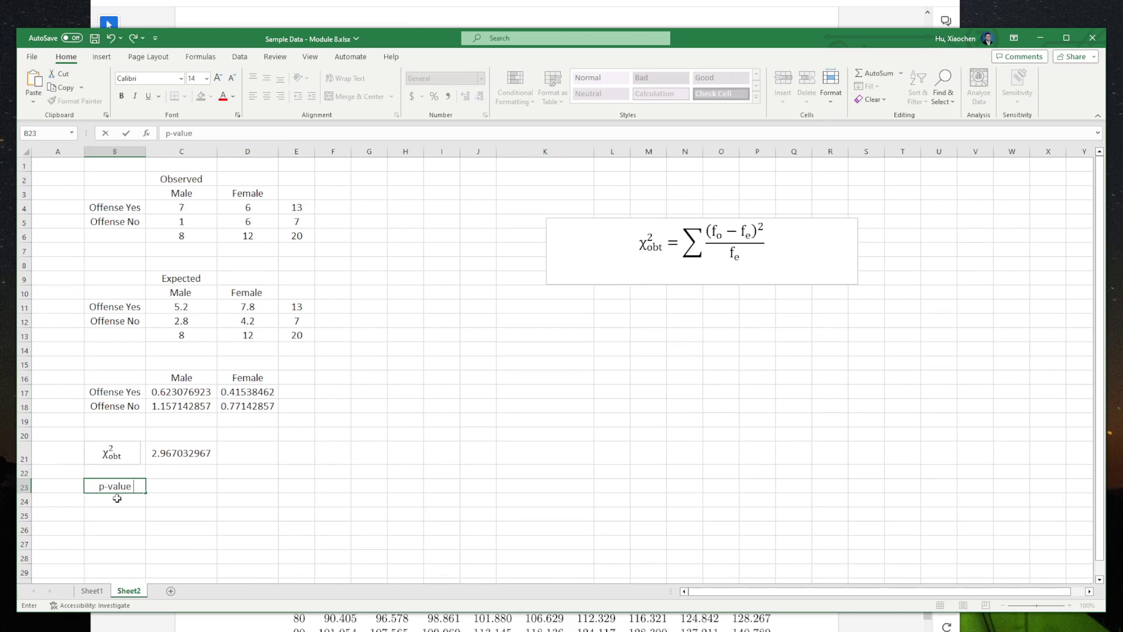
pyautogui.press('Return')
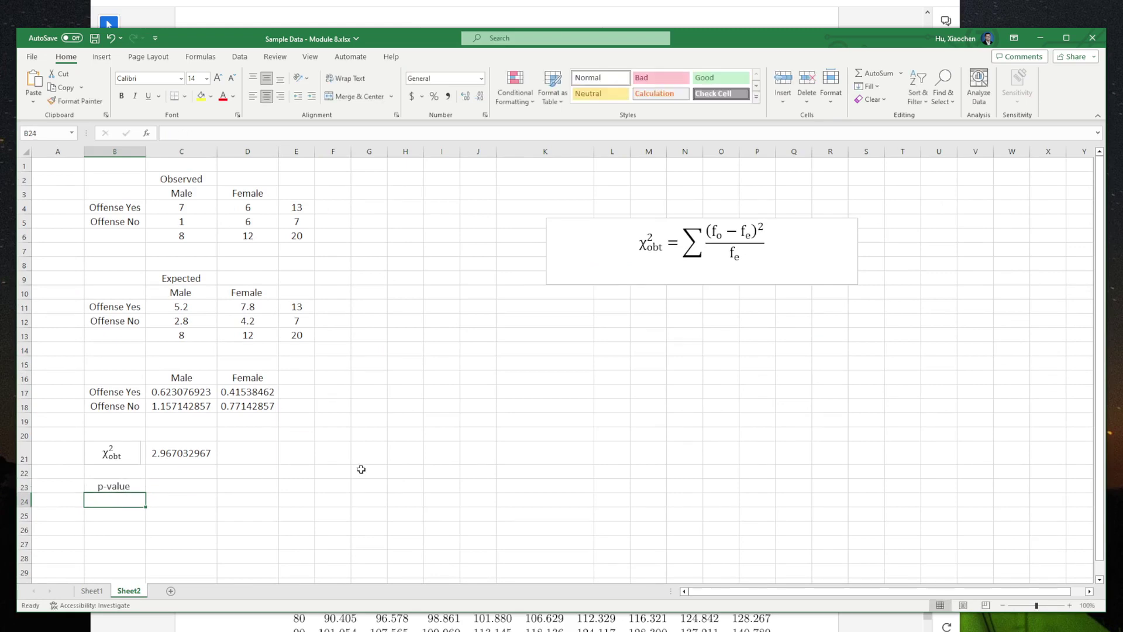
pyautogui.write('0.05')
pyautogui.click(362, 468)
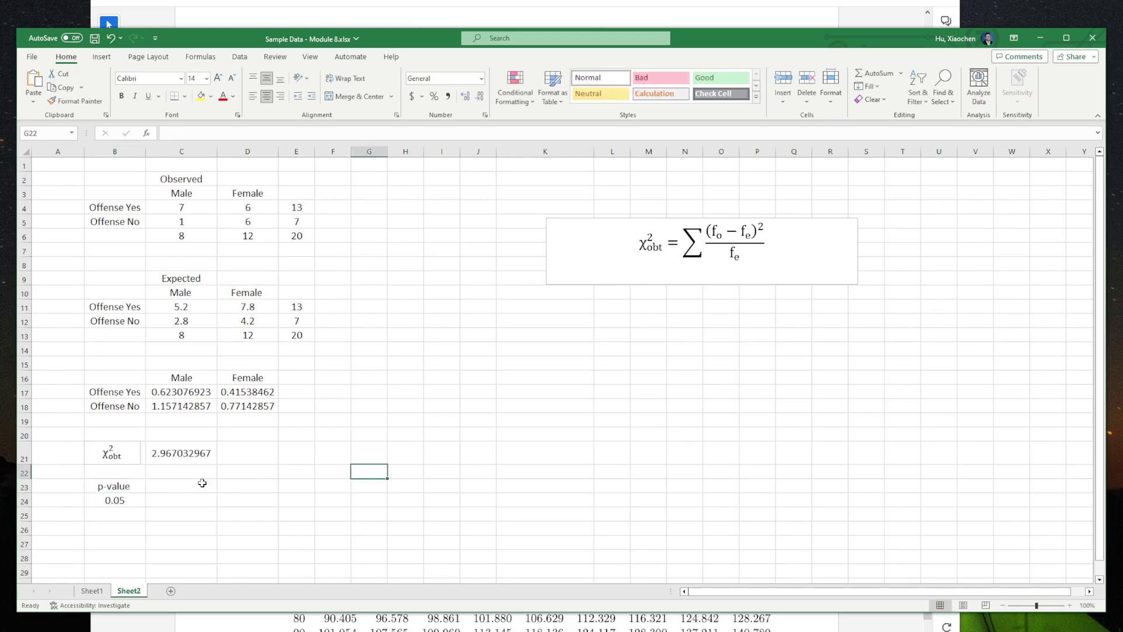
# Calculate the p-value in C23 with CHISQ.TEST, using C4:D5 as the actual range and C11:D12 as the expected range
pyautogui.click(199, 484)
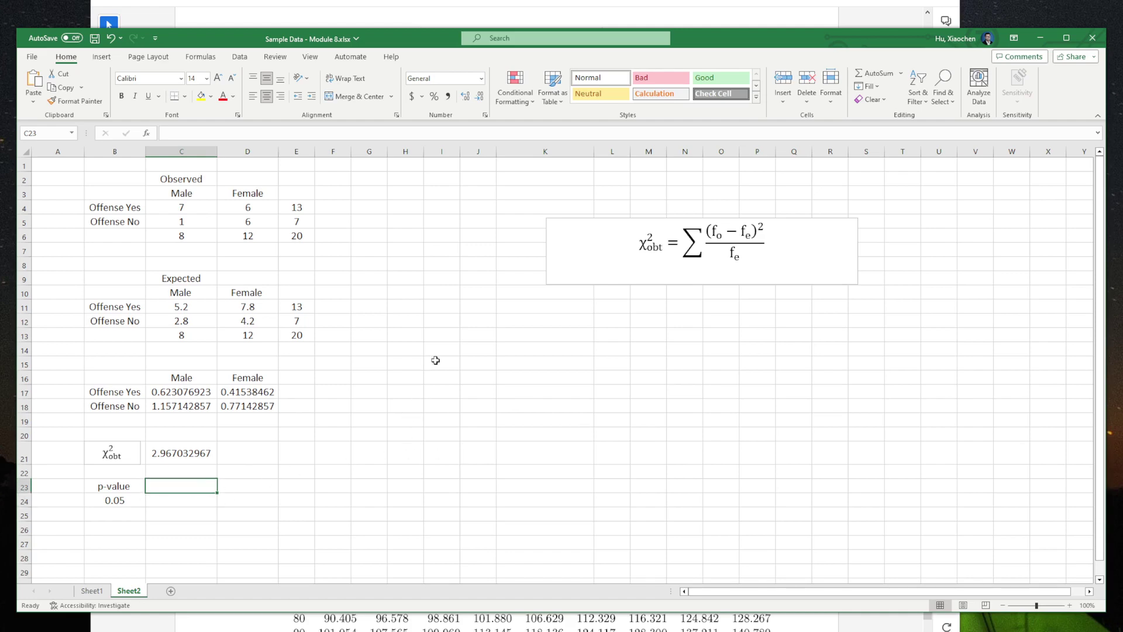
pyautogui.click(201, 56)
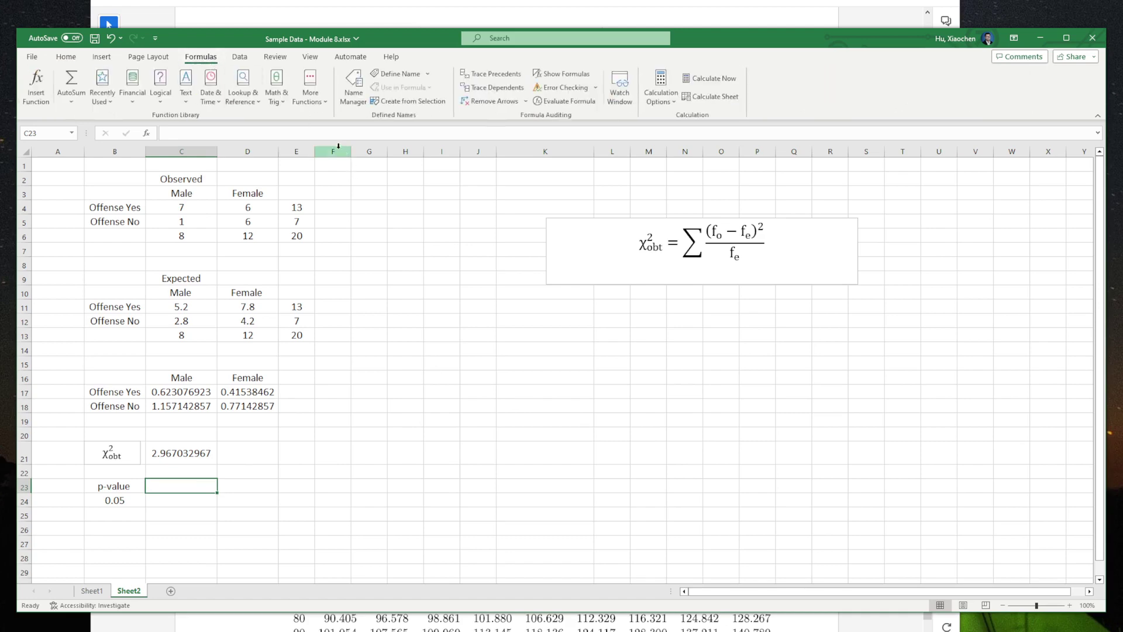
pyautogui.click(316, 109)
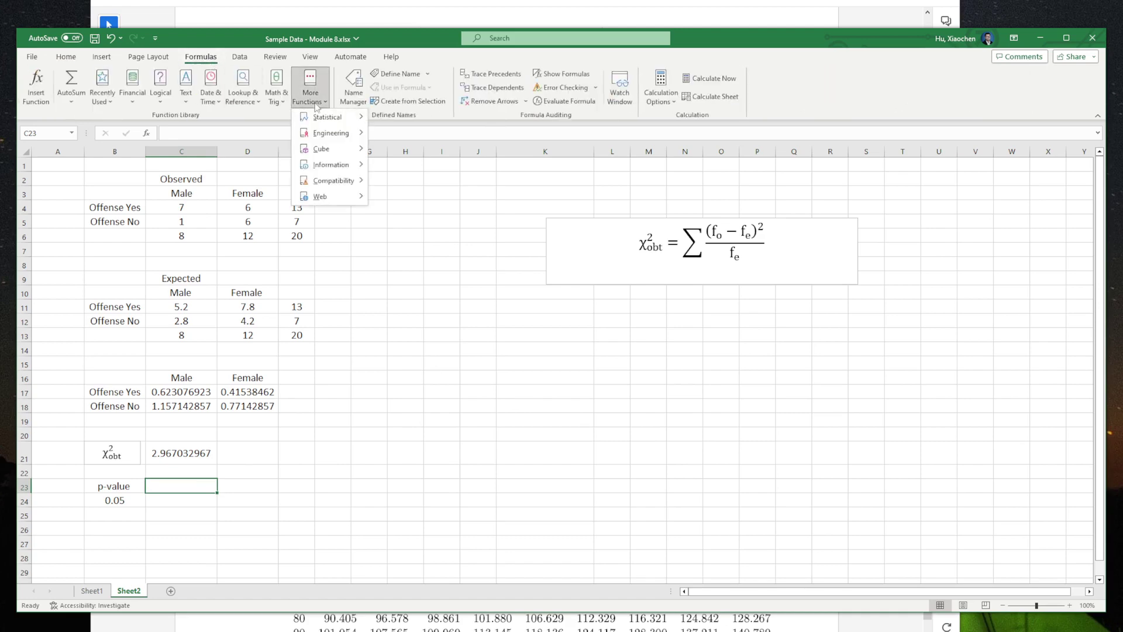
pyautogui.moveTo(317, 122)
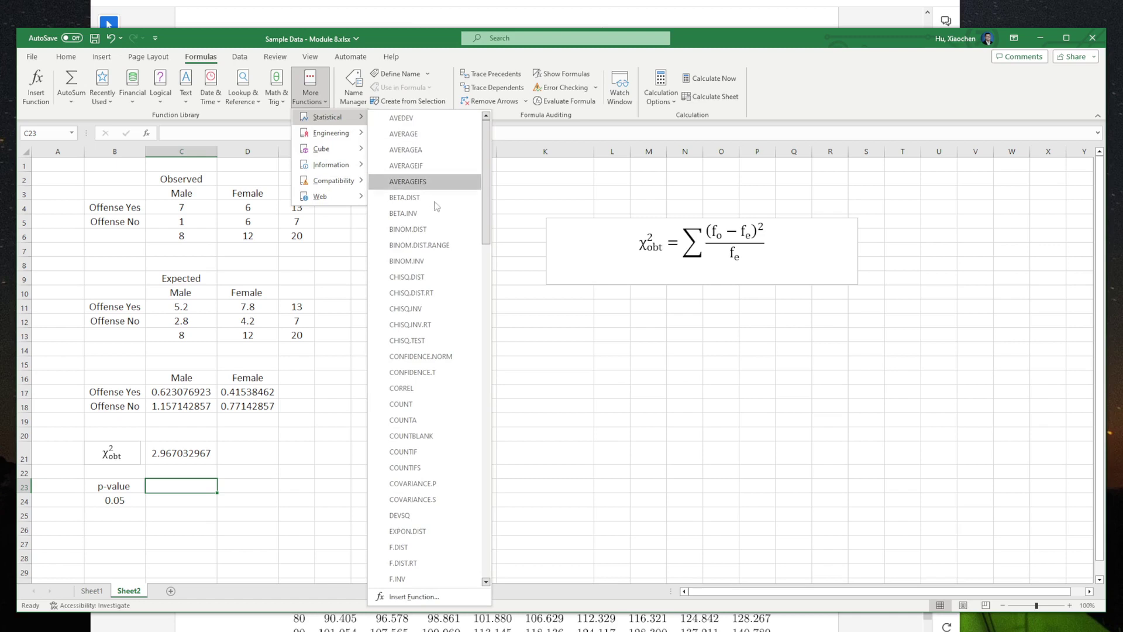
pyautogui.click(423, 341)
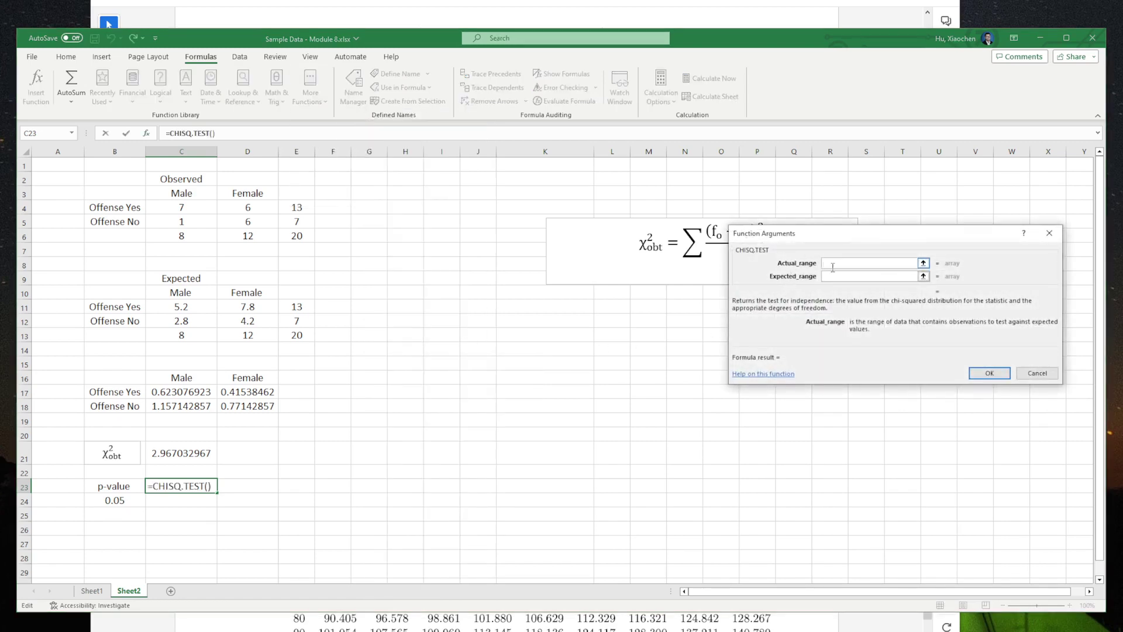
pyautogui.moveTo(181, 208); pyautogui.dragTo(231, 221)
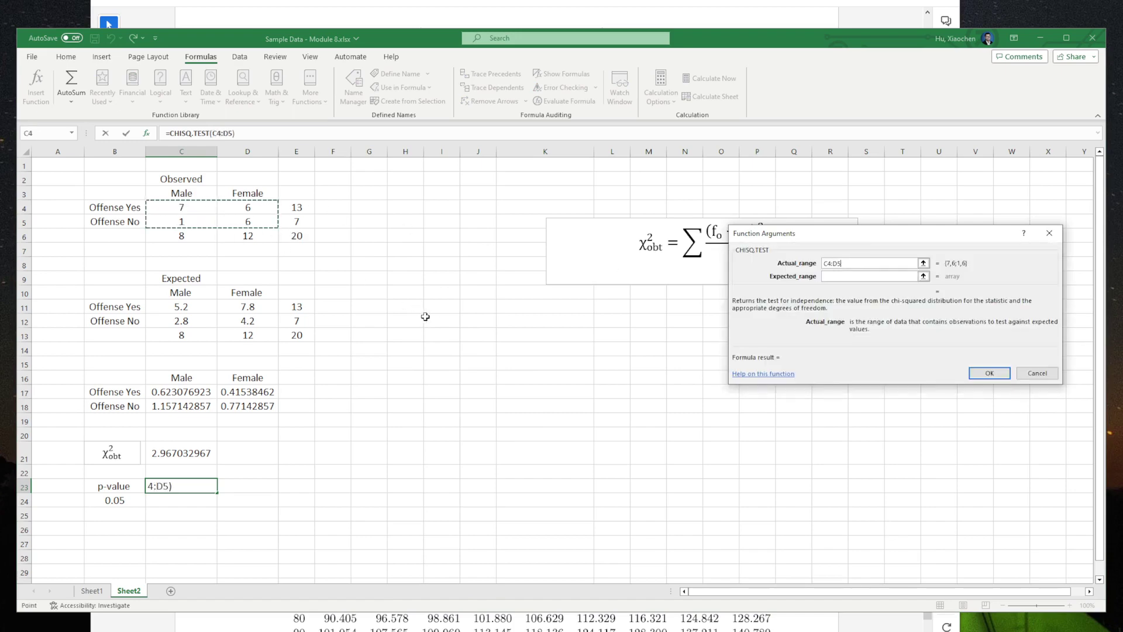
pyautogui.click(855, 279)
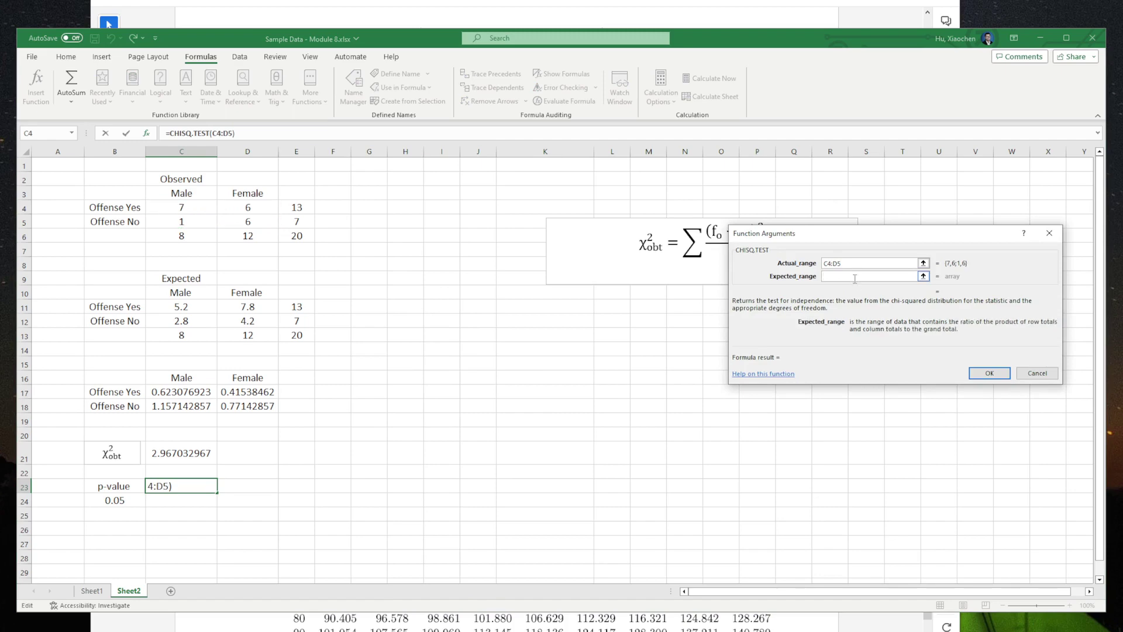
pyautogui.click(171, 305)
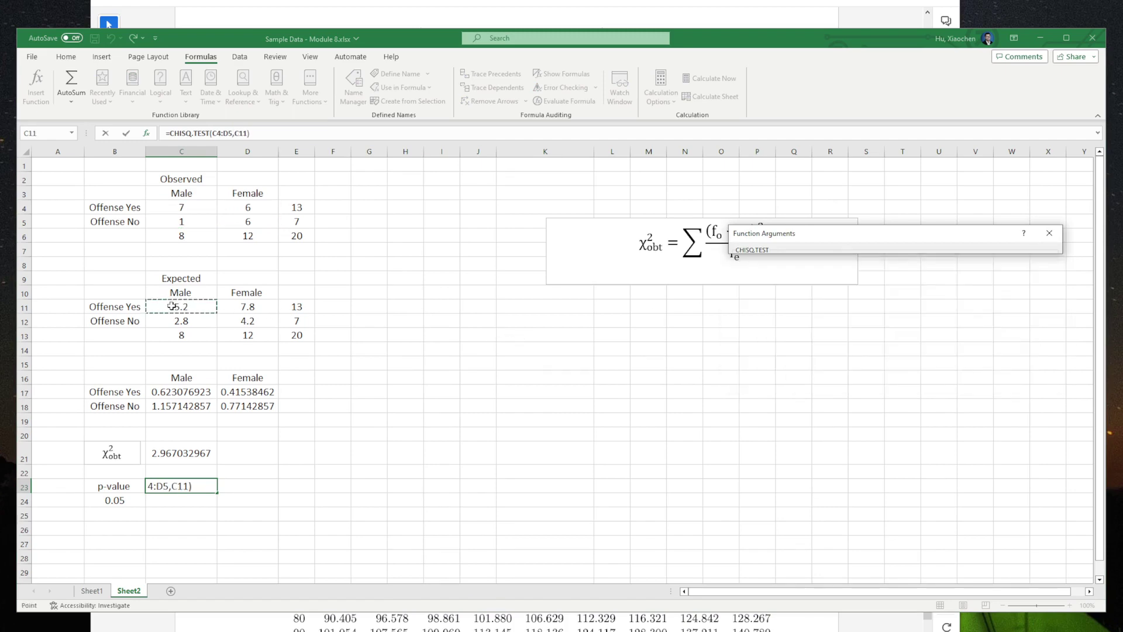
pyautogui.moveTo(171, 305); pyautogui.dragTo(252, 320)
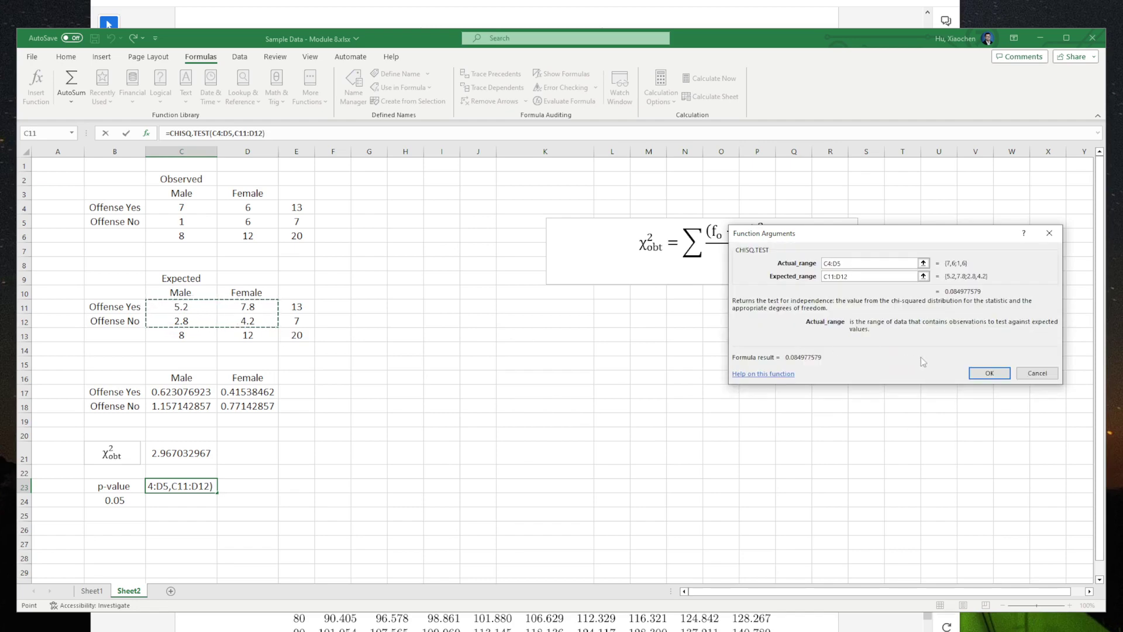
pyautogui.click(985, 373)
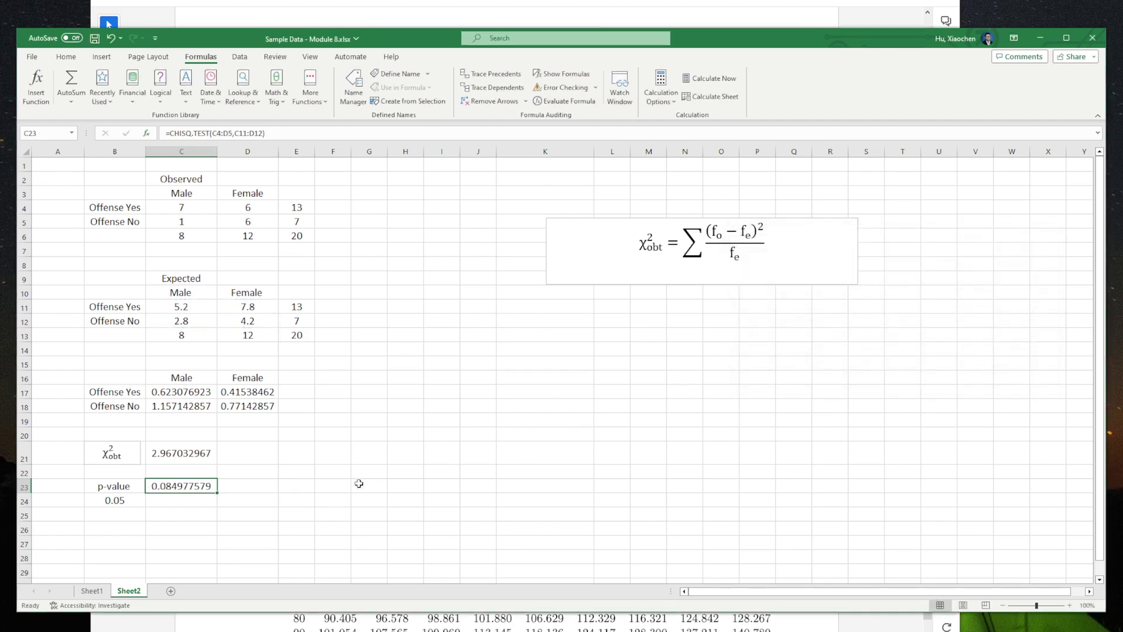
# Set the font colour of the p-value result in C23 and the 0.05 alpha in B24 to red
pyautogui.click(211, 501)
pyautogui.click(204, 491)
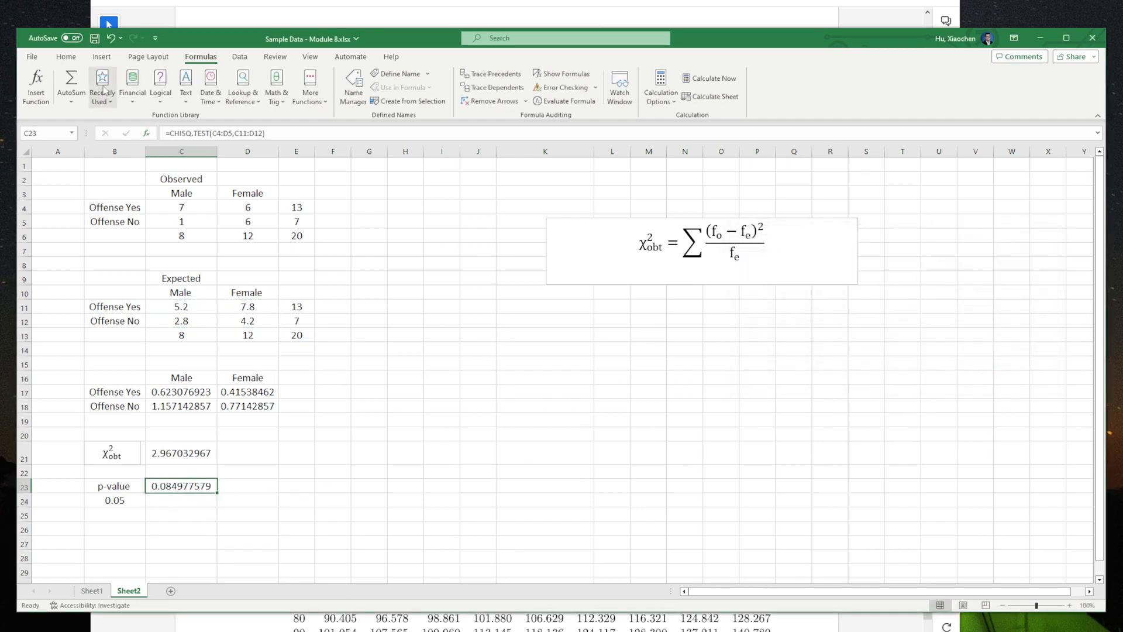
pyautogui.click(66, 56)
pyautogui.click(222, 96)
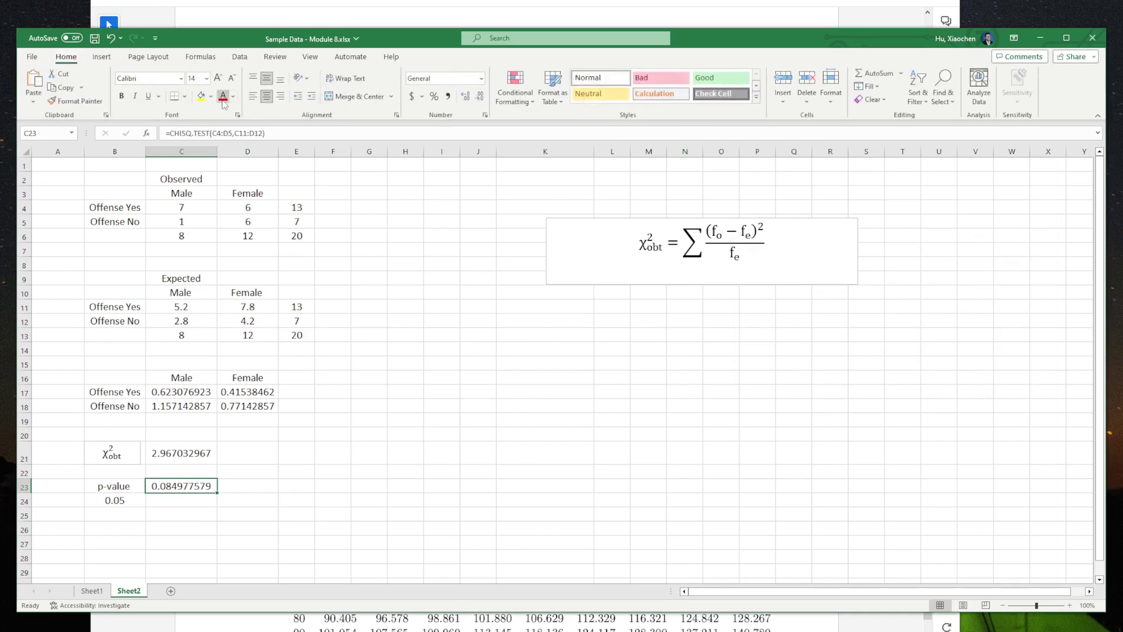
pyautogui.click(193, 497)
pyautogui.click(186, 489)
pyautogui.click(220, 492)
pyautogui.click(125, 501)
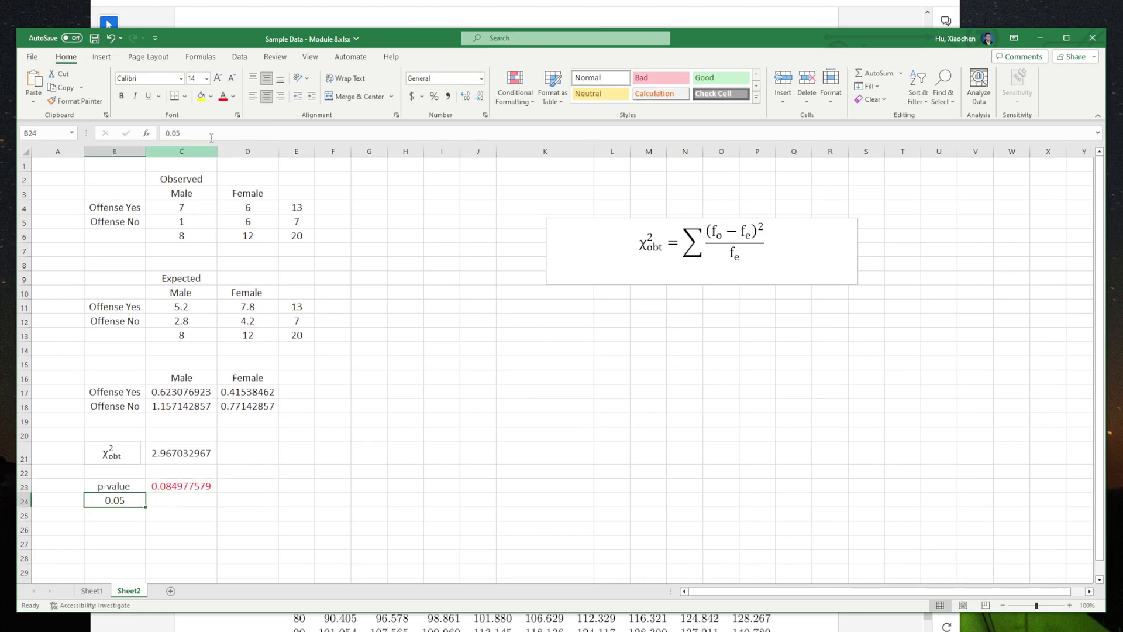
pyautogui.click(222, 96)
pyautogui.click(202, 499)
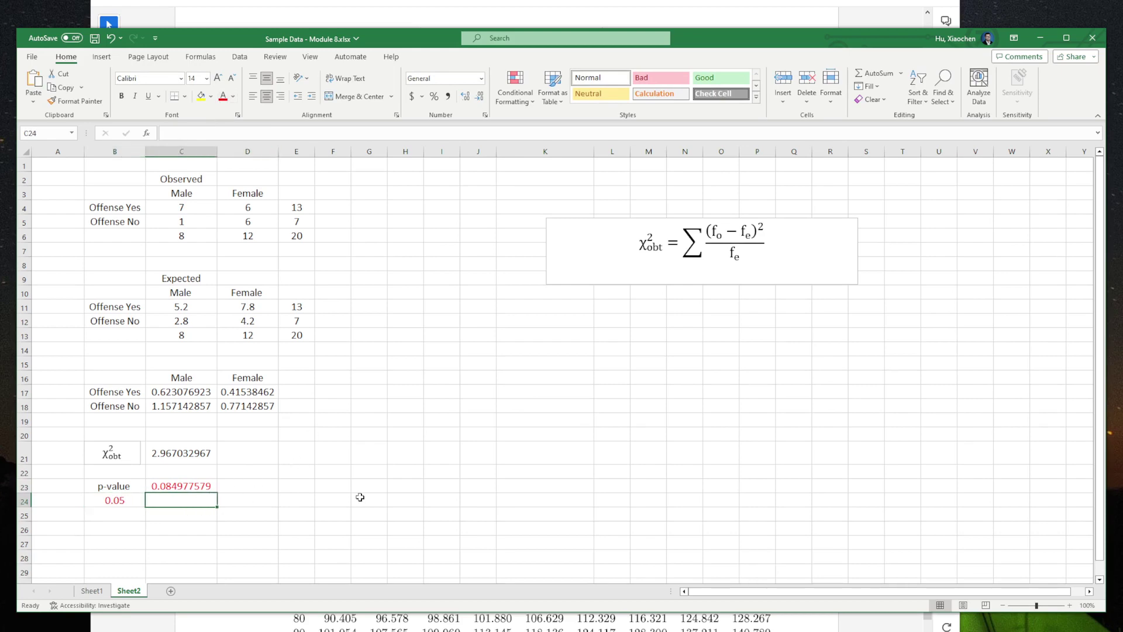
pyautogui.click(345, 470)
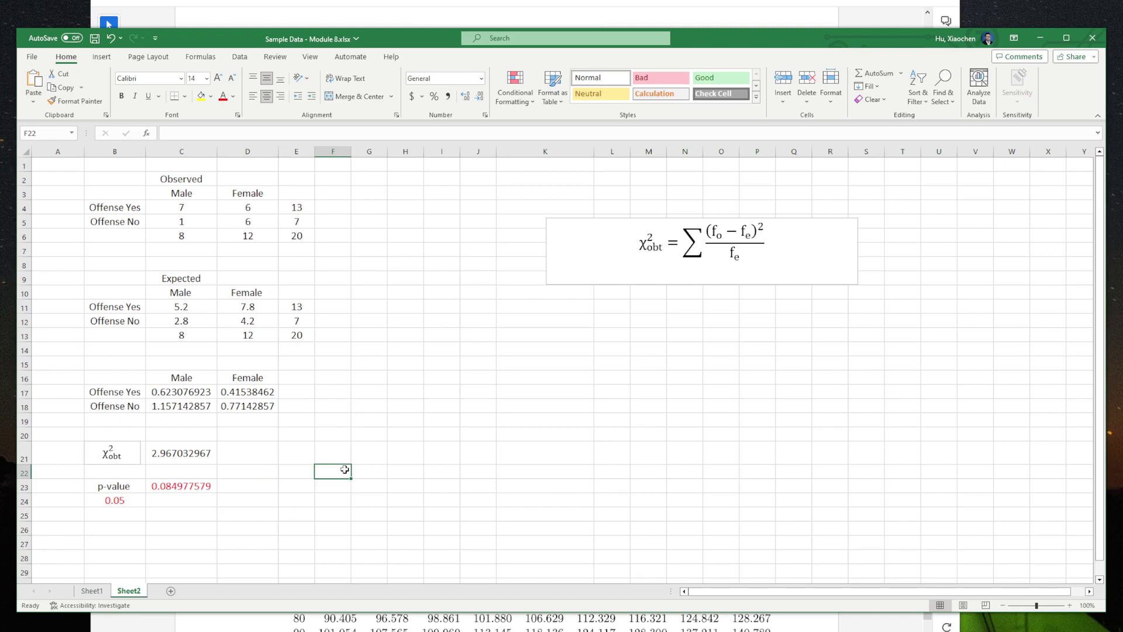
pyautogui.click(293, 491)
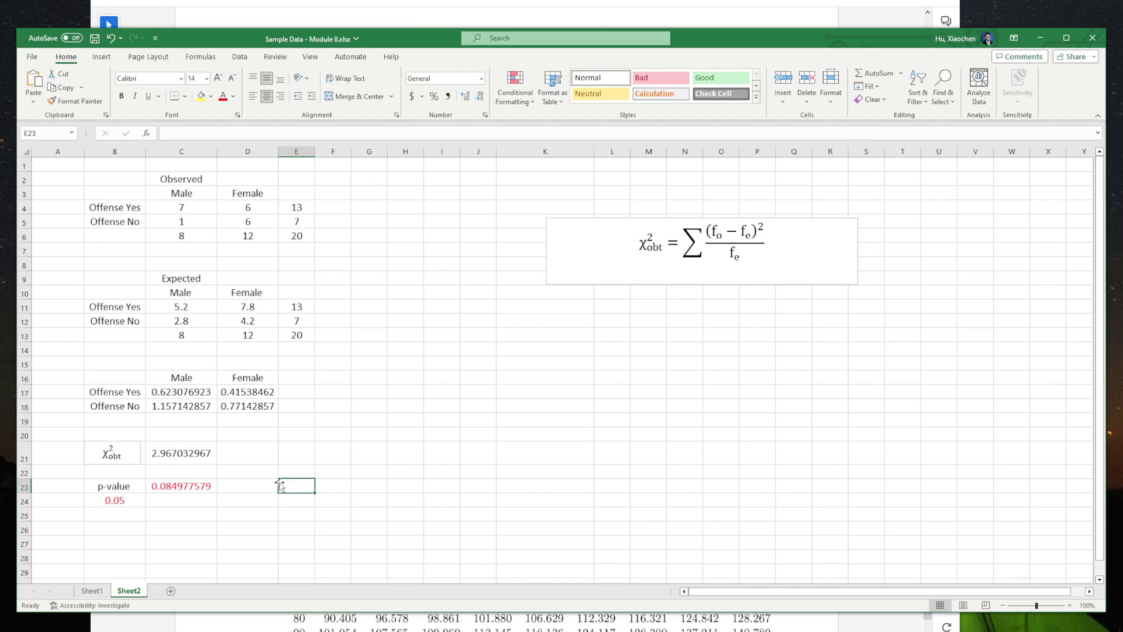
# Correct "statistically difference" to "statistical difference" in the Step 5 conclusion in the answer text box on Sheet1
pyautogui.click(104, 592)
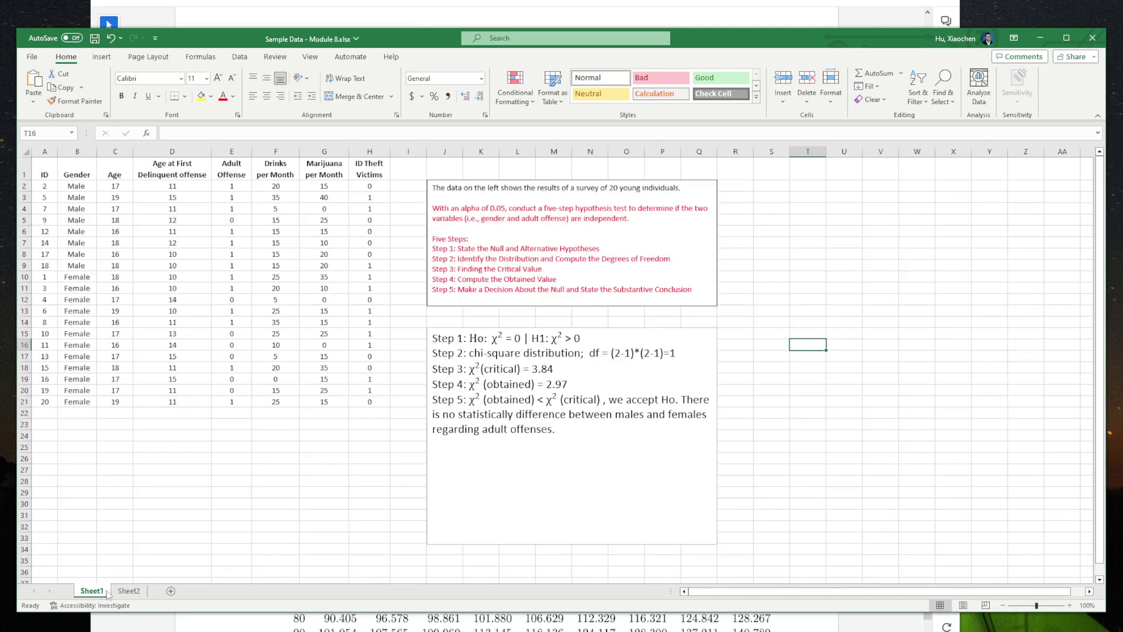
pyautogui.moveTo(609, 400); pyautogui.dragTo(676, 400)
pyautogui.click(637, 400)
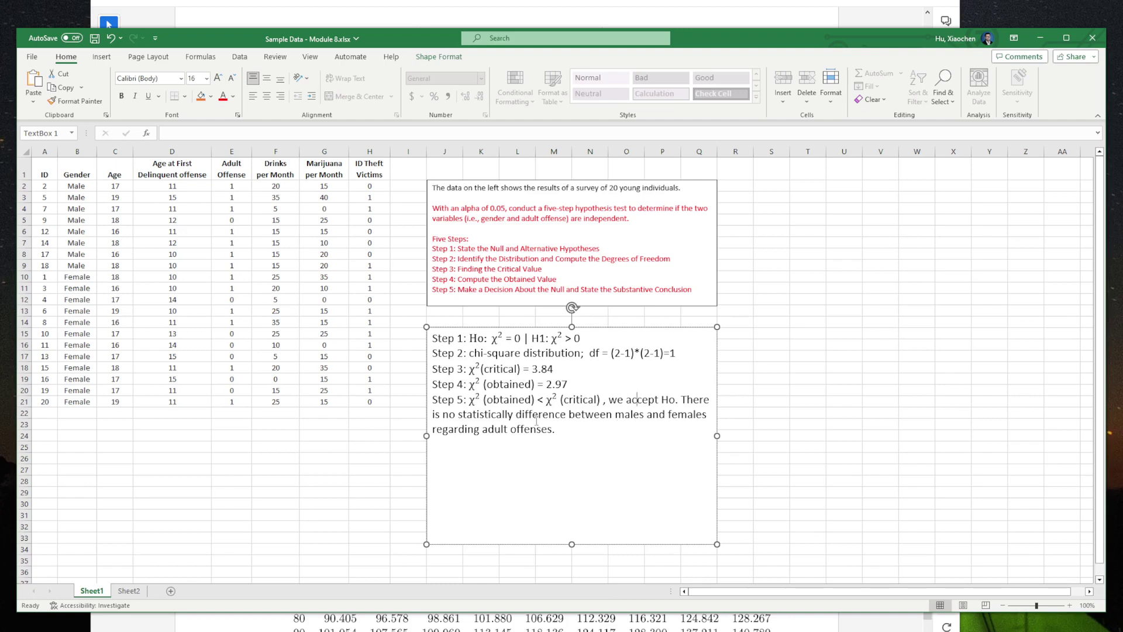
pyautogui.click(514, 416)
pyautogui.press('BackSpace')
pyautogui.press('BackSpace')
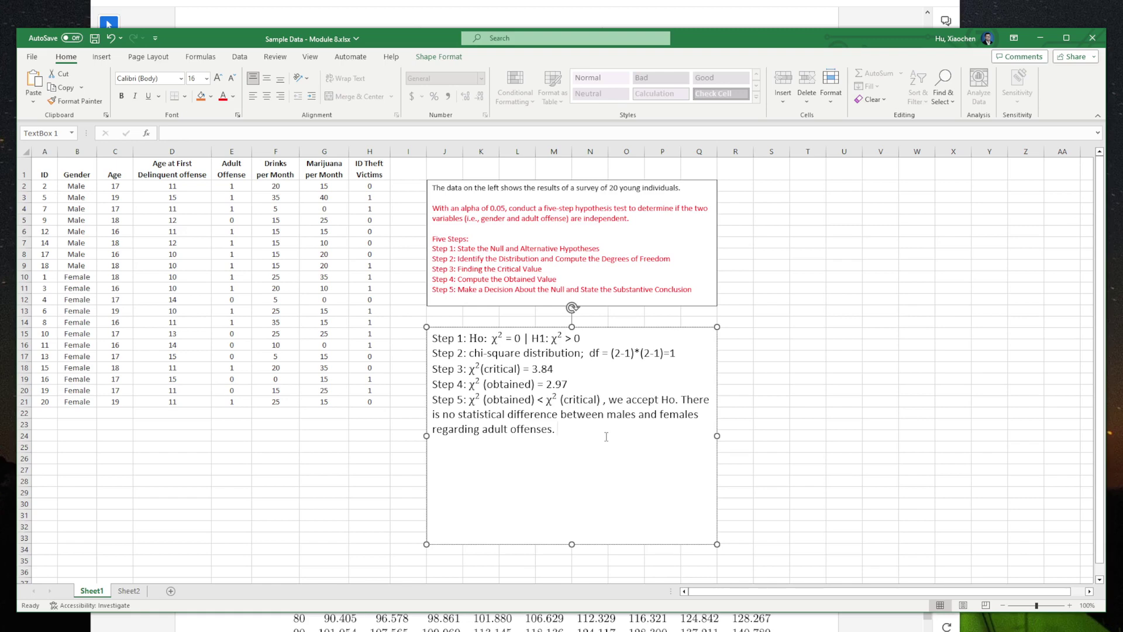
pyautogui.click(772, 414)
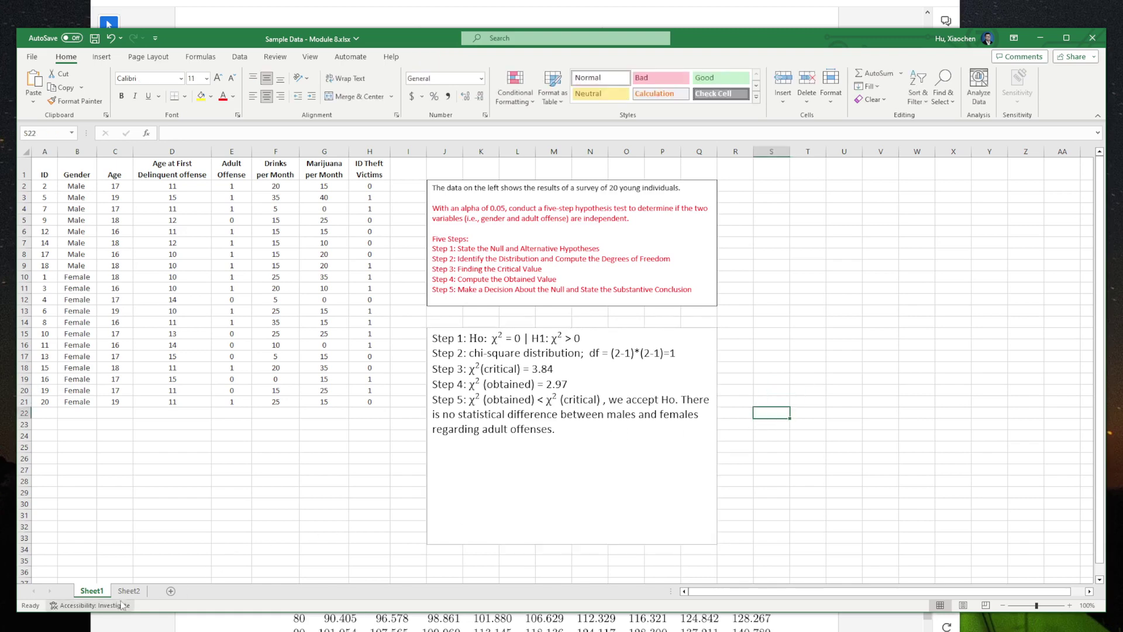
# Check the observed offense counts in C4:D5 on Sheet2 against the written conclusion, returning to Sheet1
pyautogui.click(129, 591)
pyautogui.moveTo(190, 206); pyautogui.dragTo(252, 223)
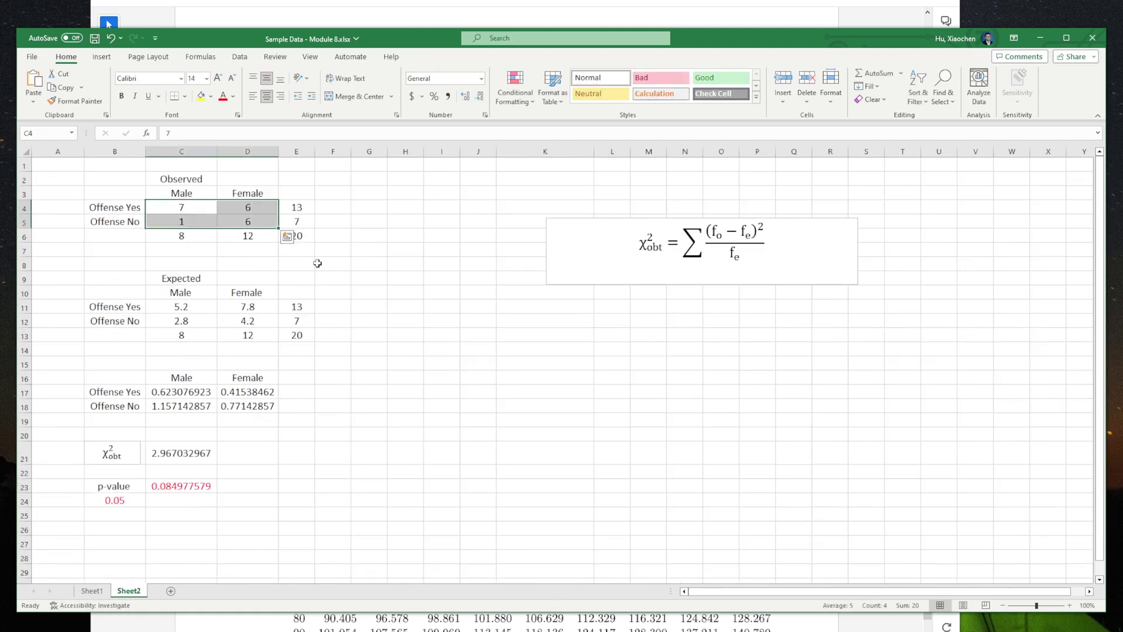
pyautogui.click(92, 591)
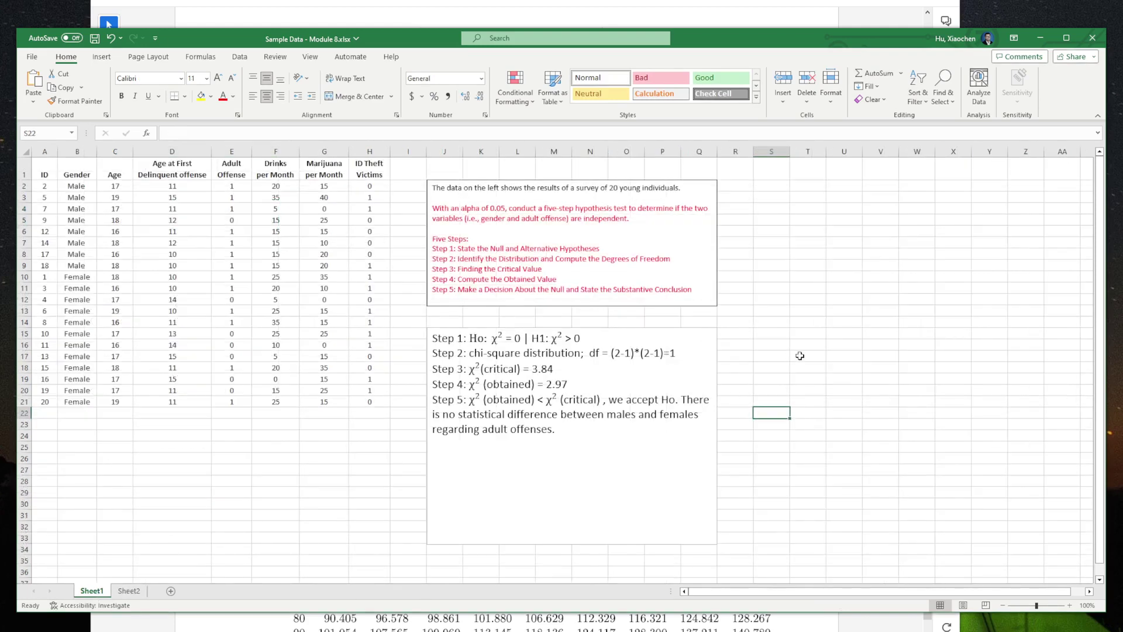
pyautogui.click(805, 354)
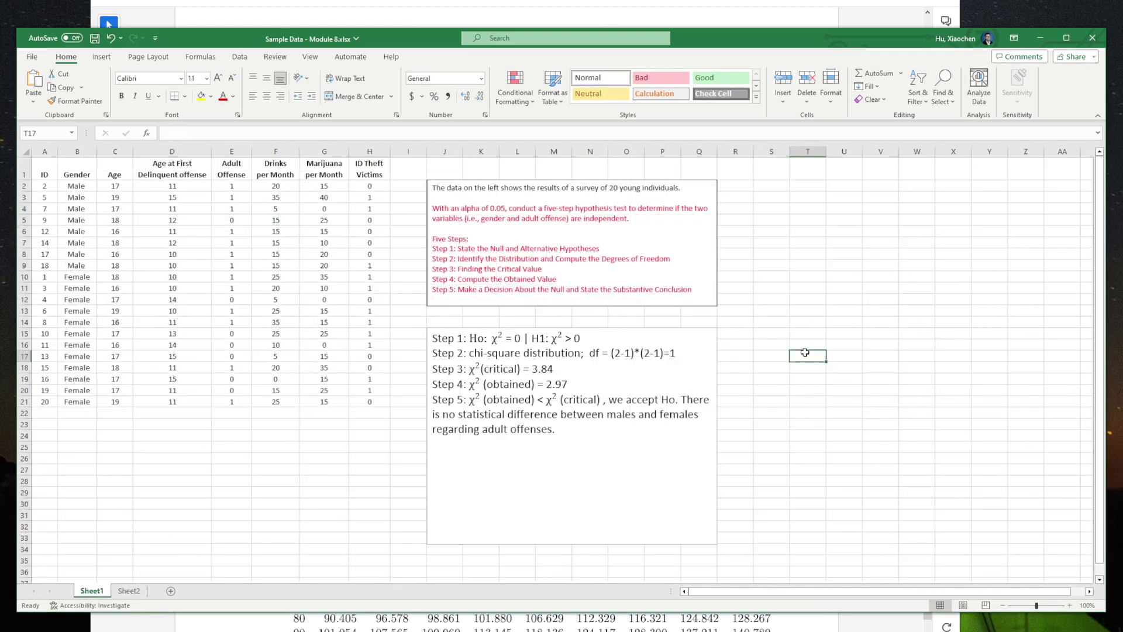